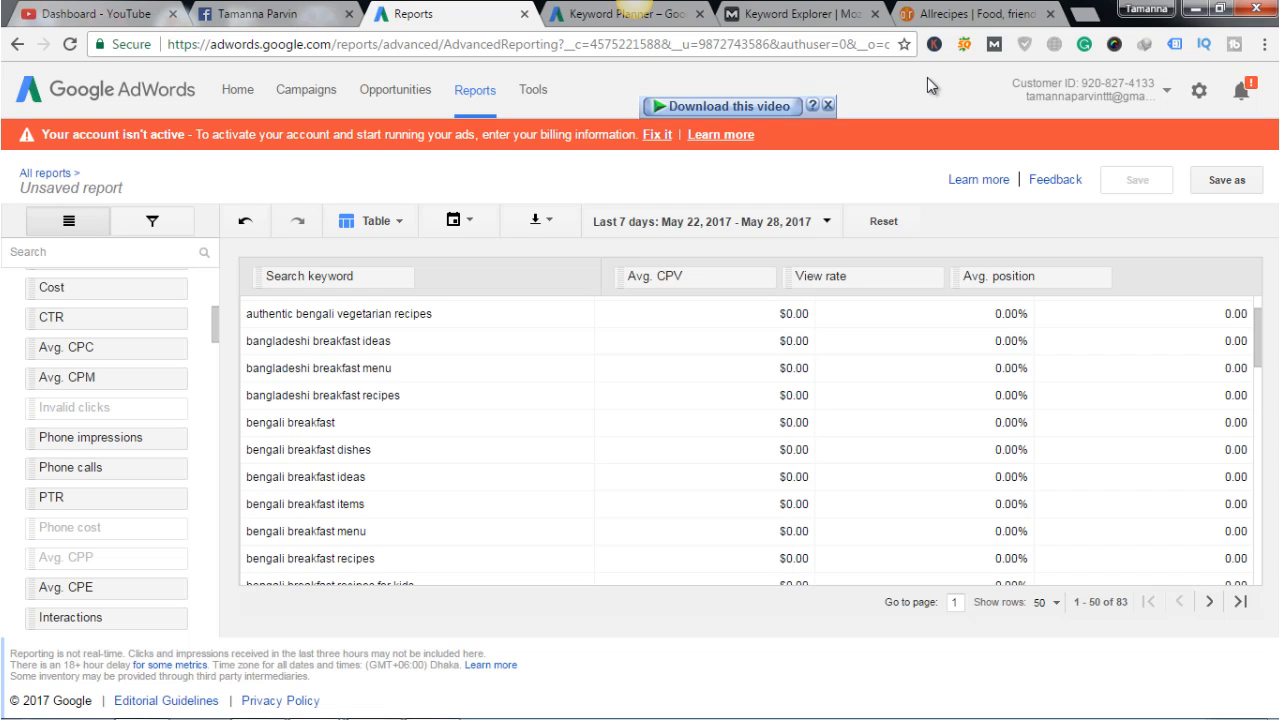
- Close the Allrecipes tab and open business.facebook.com in the Facebook tab
{"action": "left_click", "coordinate": [258, 14]}
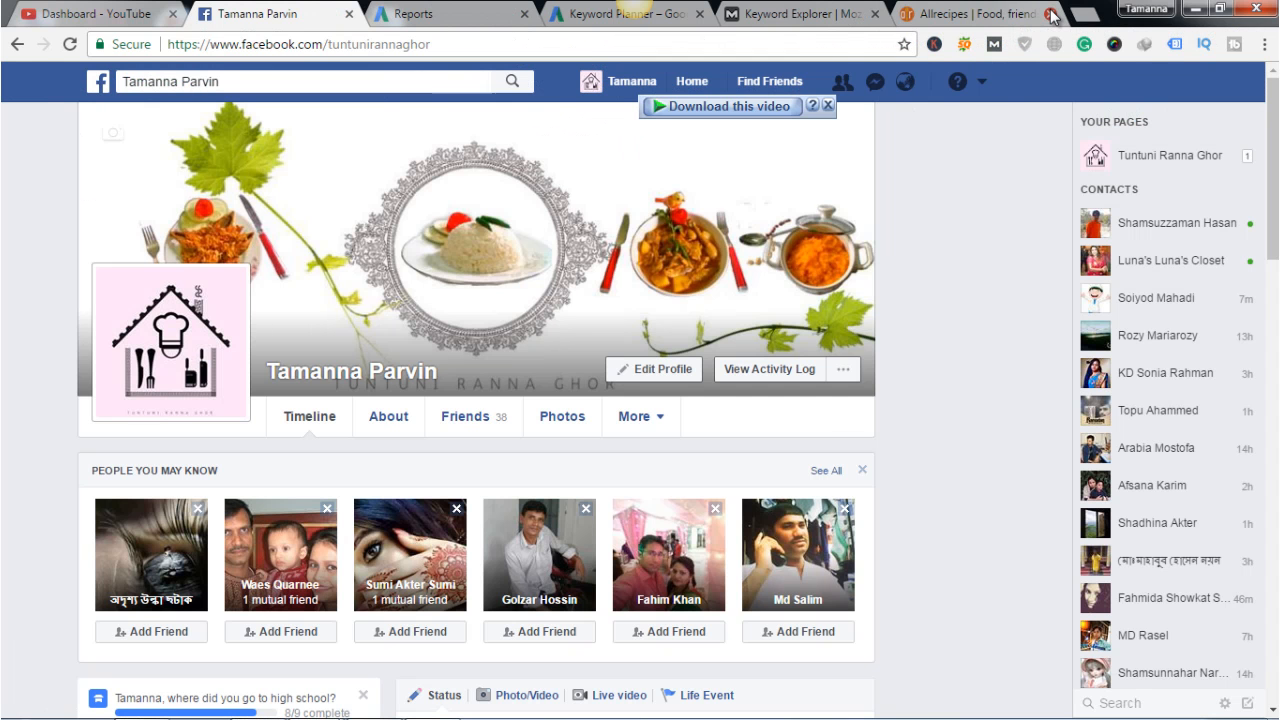
{"action": "left_click", "coordinate": [1050, 14]}
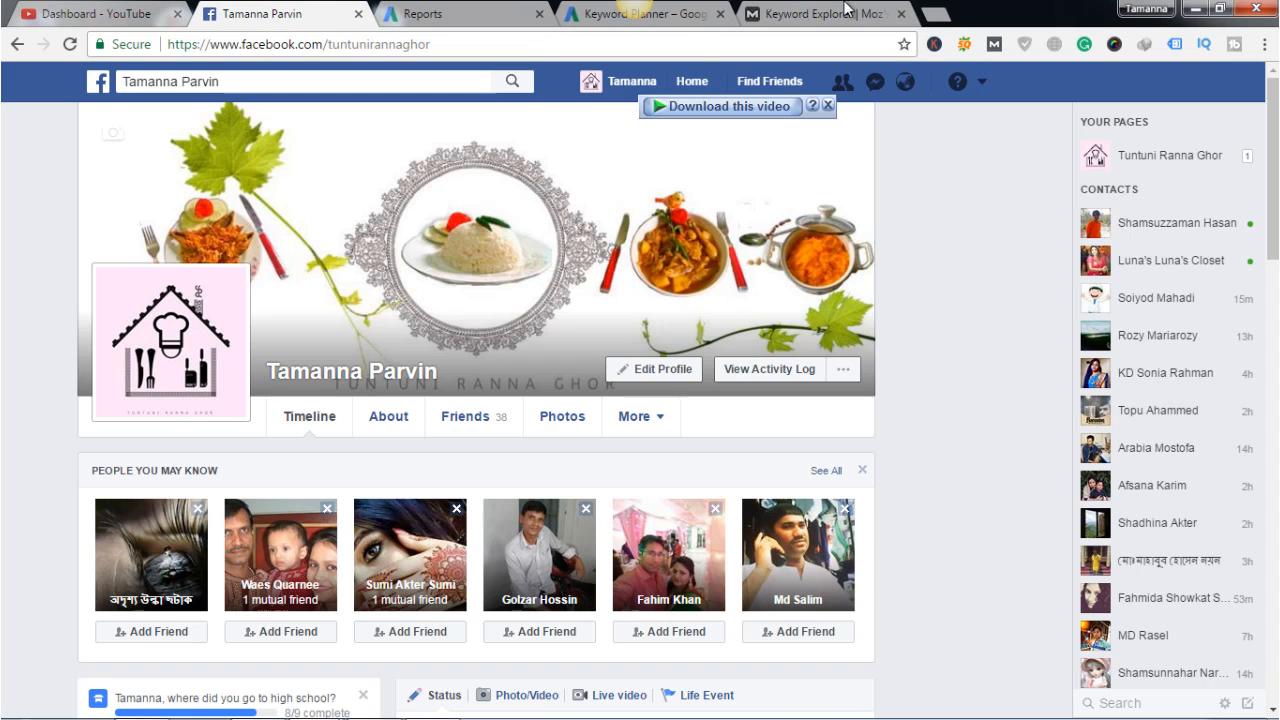
{"action": "left_click", "coordinate": [684, 43]}
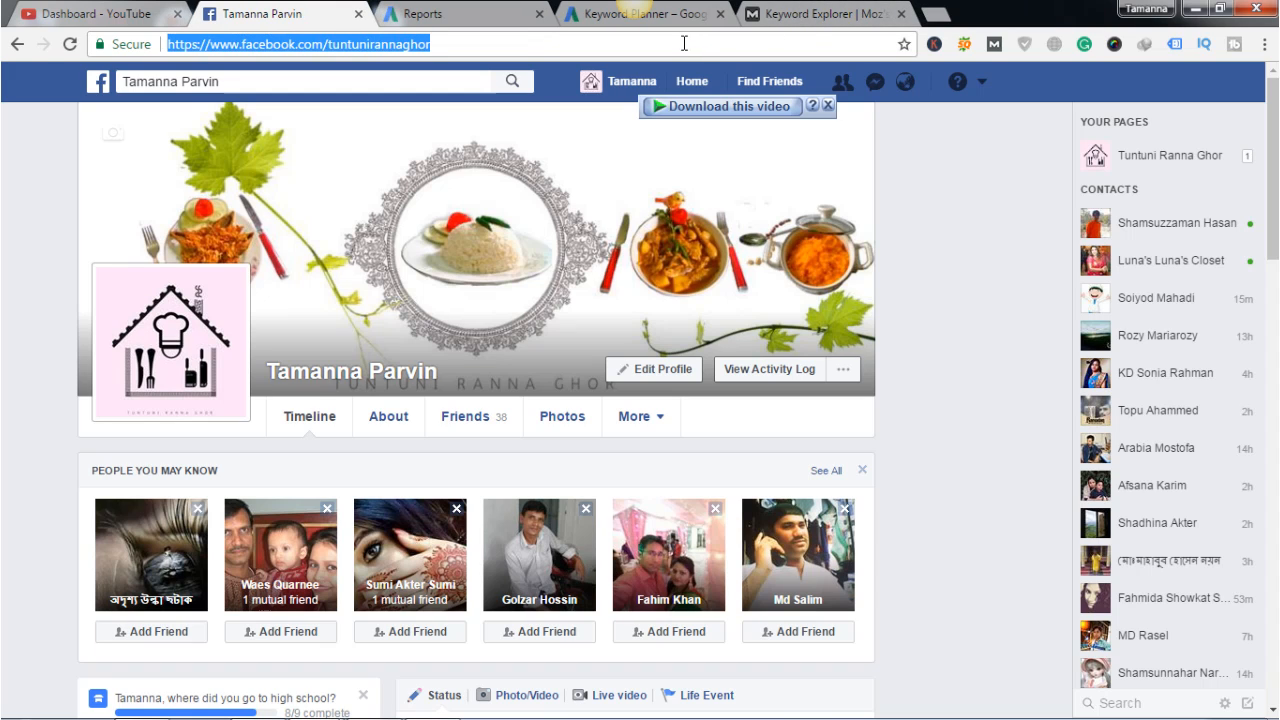
{"action": "type", "text": "business"}
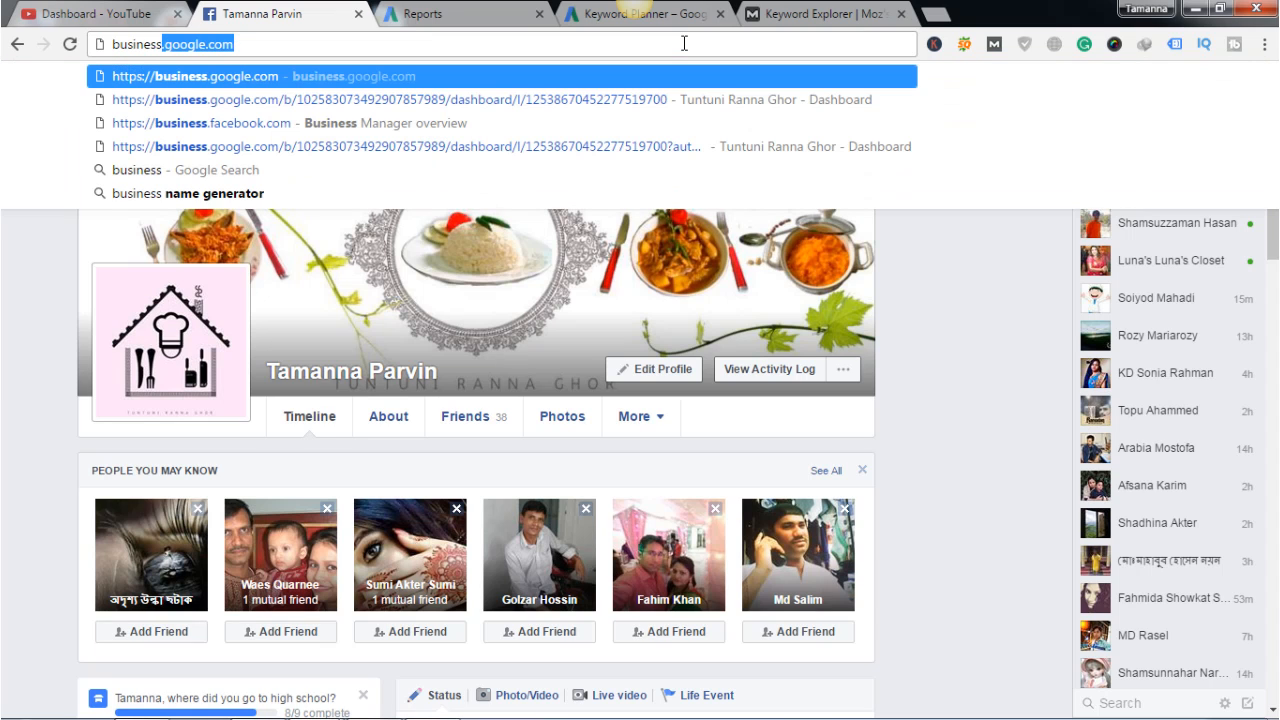
{"action": "type", "text": "."}
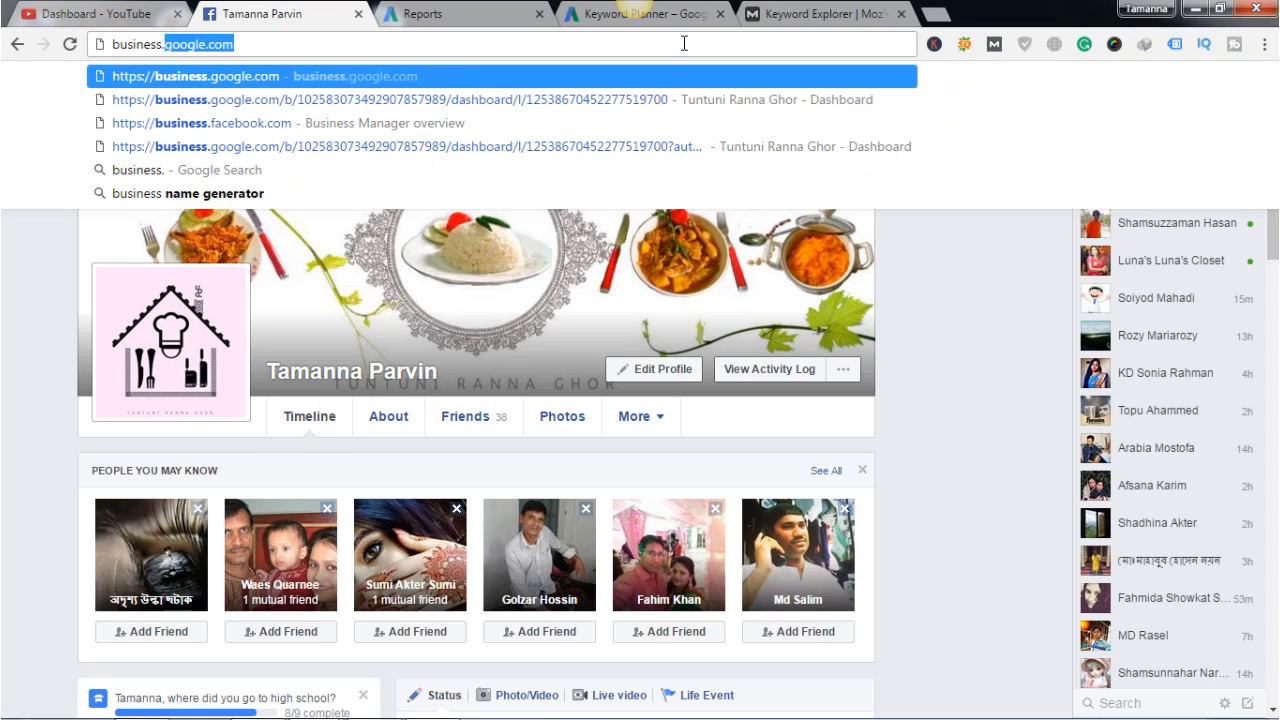
{"action": "type", "text": "faceboo"}
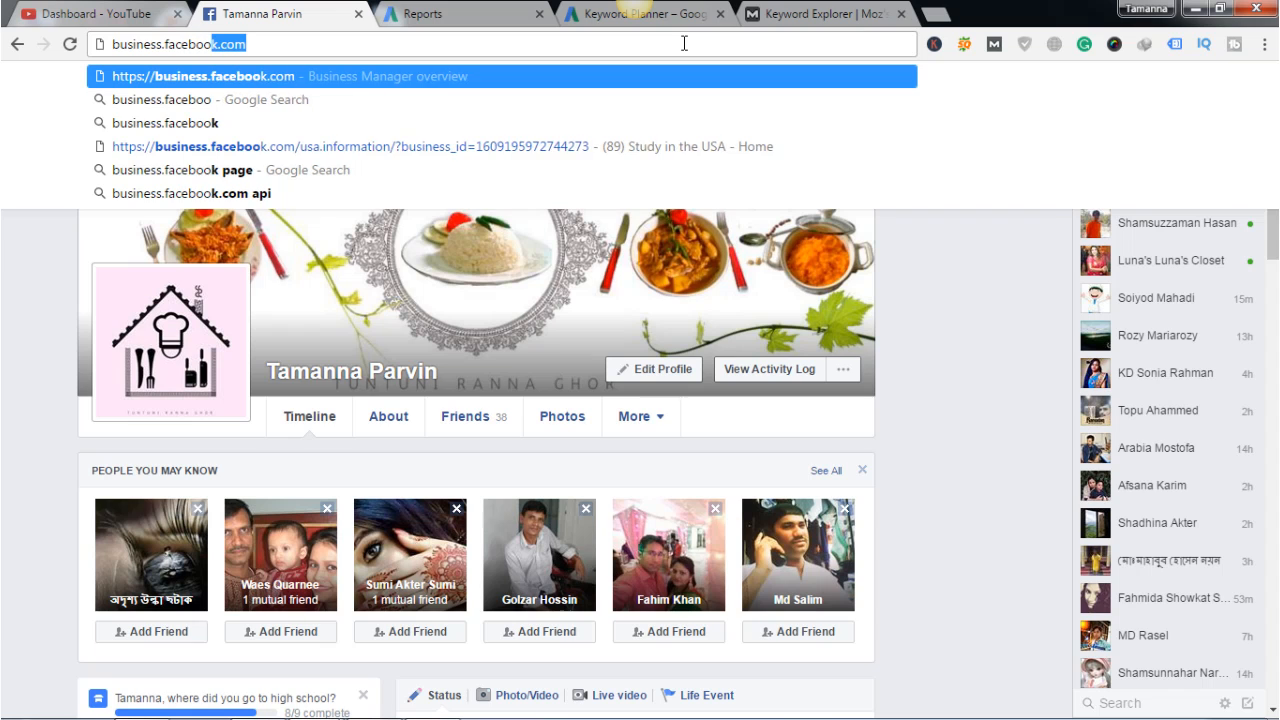
{"action": "type", "text": "k"}
{"action": "key", "text": "Return"}
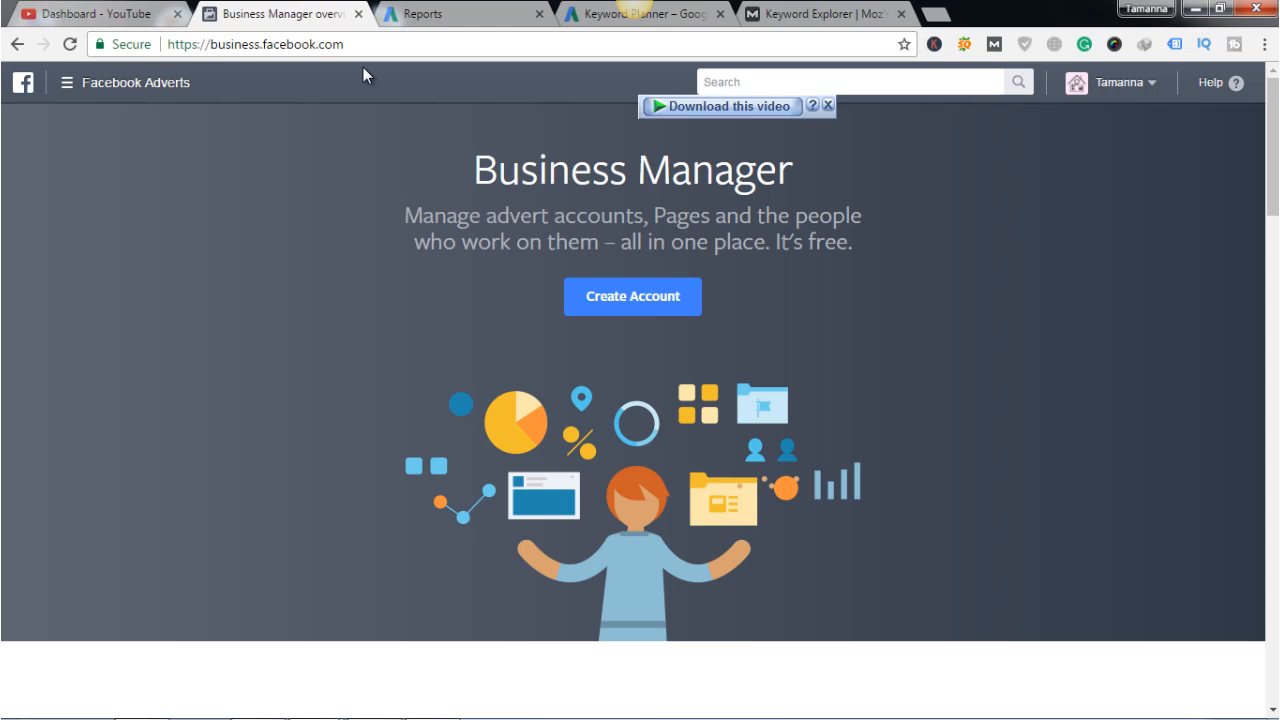
- Remove the business subdomain from the address and load the main facebook.com home page
{"action": "left_click", "coordinate": [471, 44]}
{"action": "left_click", "coordinate": [471, 44]}
{"action": "left_click", "coordinate": [262, 41]}
{"action": "key", "text": "BackSpace"}
{"action": "key", "text": "BackSpace"}
{"action": "key", "text": "BackSpace"}
{"action": "key", "text": "BackSpace"}
{"action": "key", "text": "BackSpace"}
{"action": "key", "text": "BackSpace"}
{"action": "key", "text": "BackSpace"}
{"action": "key", "text": "BackSpace"}
{"action": "key", "text": "BackSpace"}
{"action": "key", "text": "BackSpace"}
{"action": "key", "text": "BackSpace"}
{"action": "key", "text": "BackSpace"}
{"action": "key", "text": "BackSpace"}
{"action": "key", "text": "BackSpace"}
{"action": "key", "text": "BackSpace"}
{"action": "key", "text": "BackSpace"}
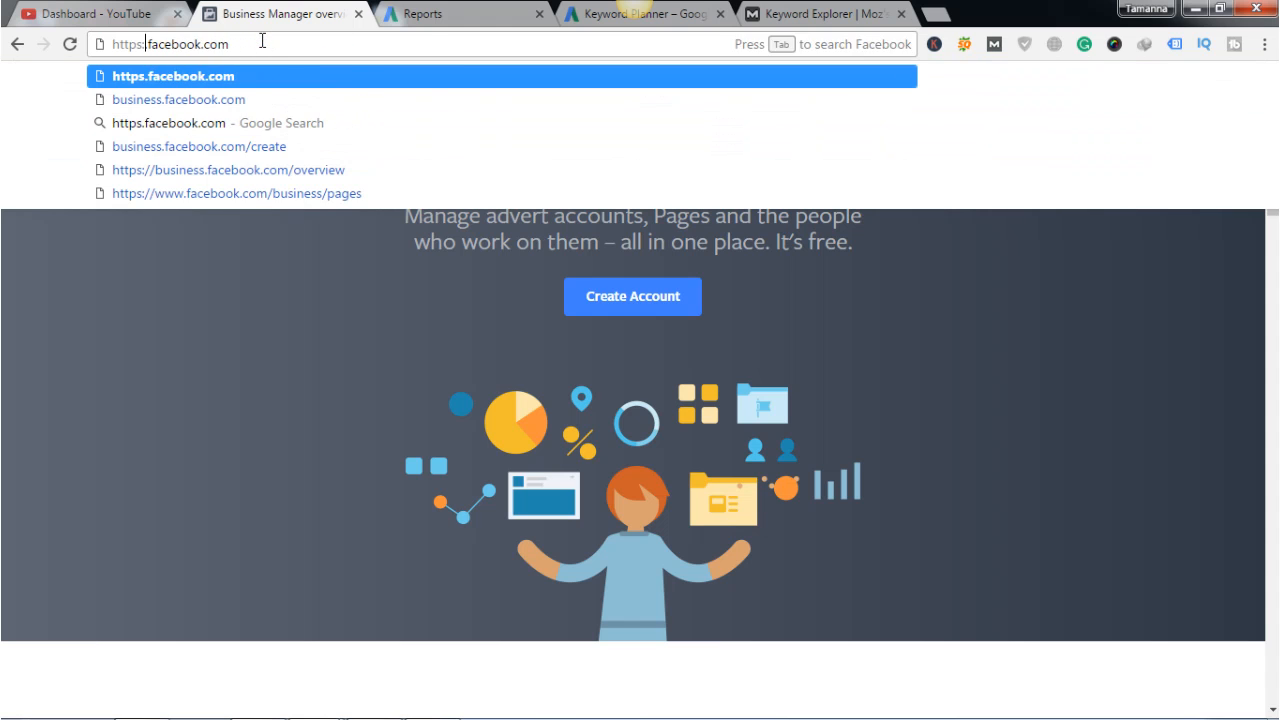
{"action": "key", "text": "Return"}
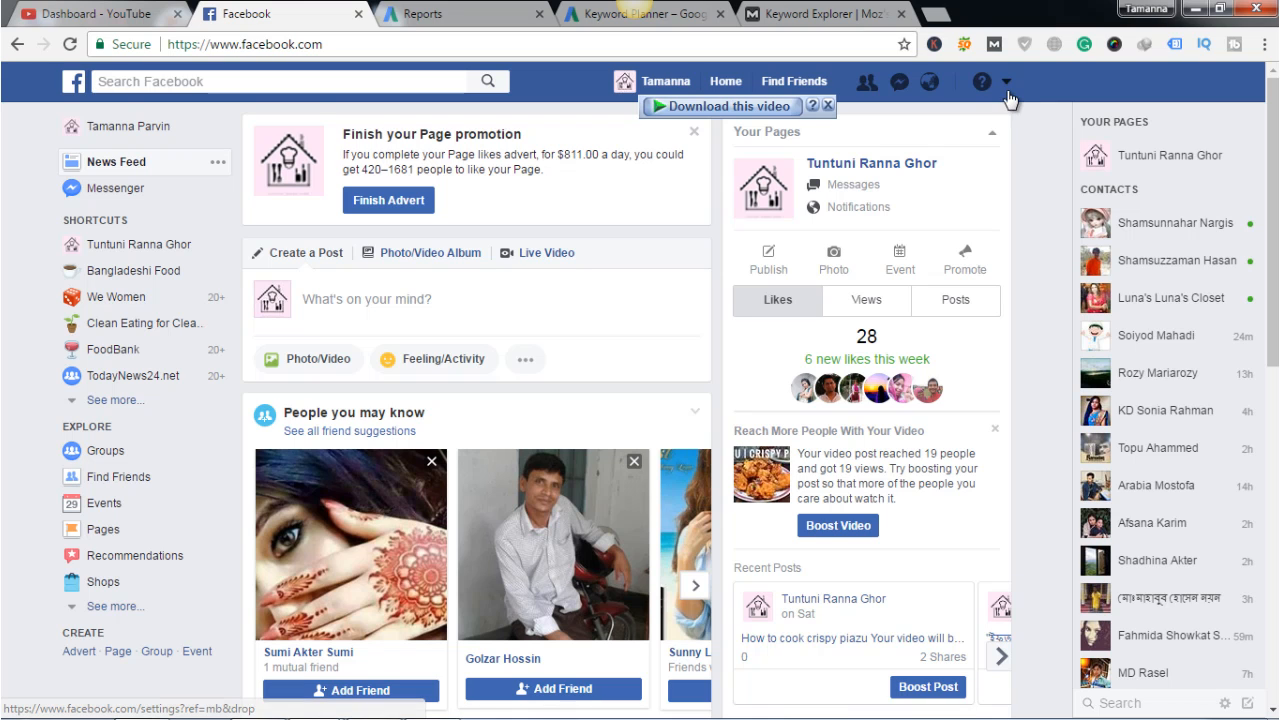
- Go to the managed Tuntuni Ranna Ghor page and open its promotions management
{"action": "left_click", "coordinate": [1007, 84]}
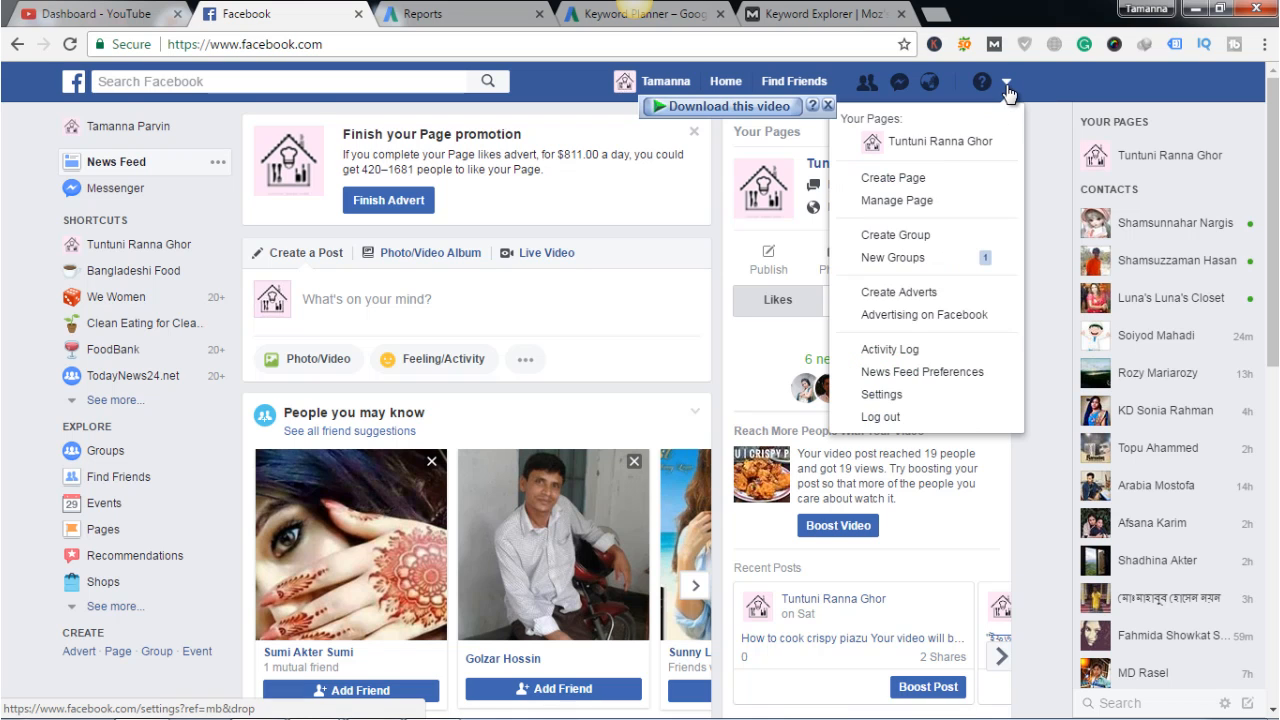
{"action": "left_click", "coordinate": [945, 145]}
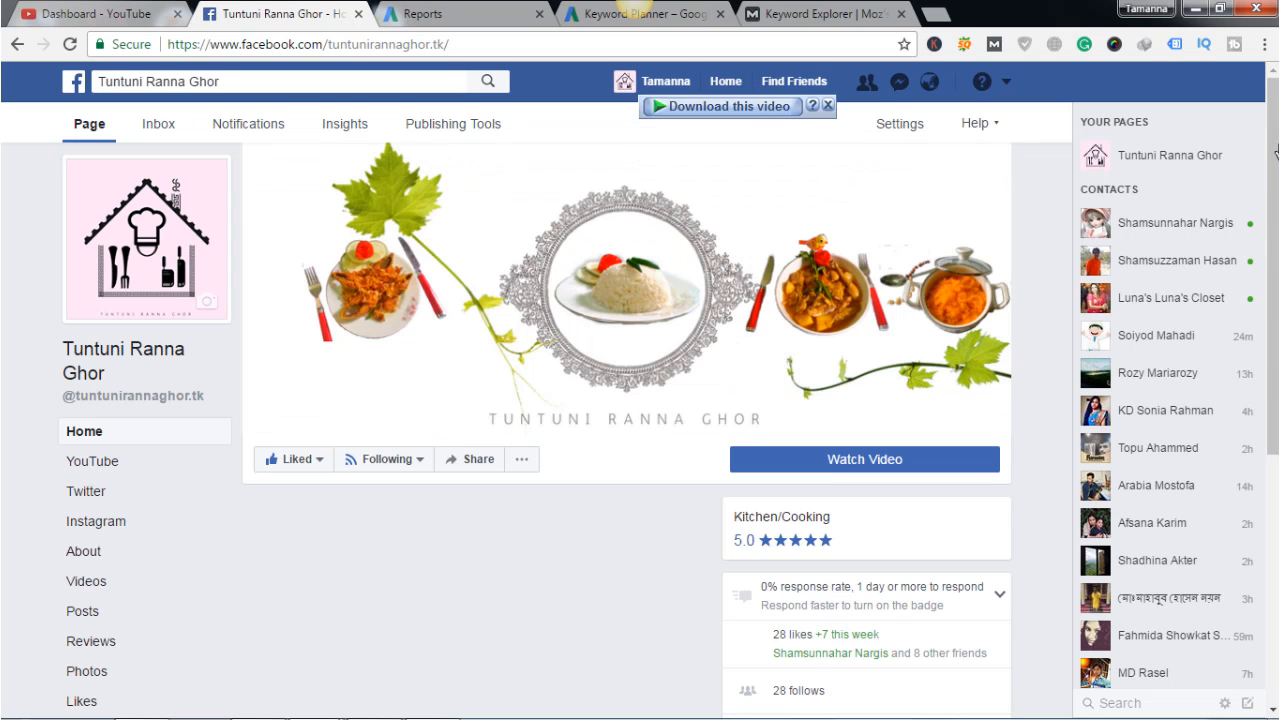
{"action": "scroll", "coordinate": [1276, 150], "scroll_direction": "down", "scroll_amount": 3}
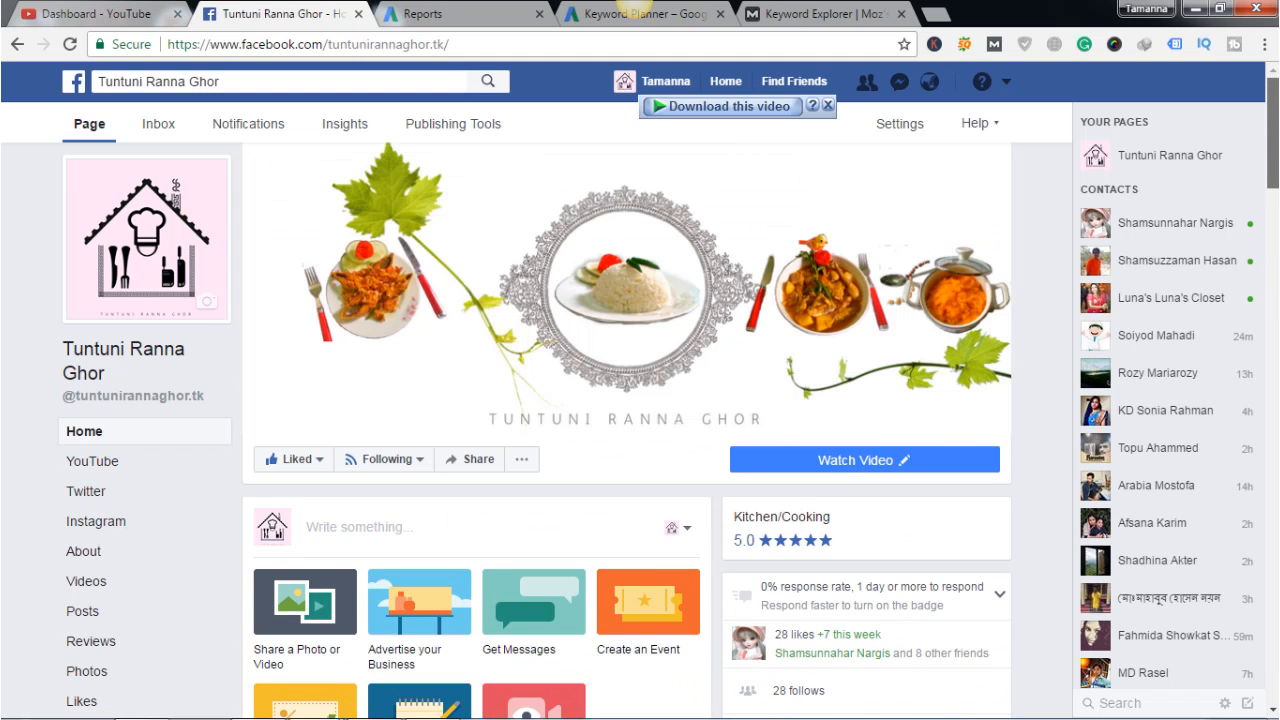
{"action": "scroll", "coordinate": [146, 640], "scroll_direction": "down", "scroll_amount": 4}
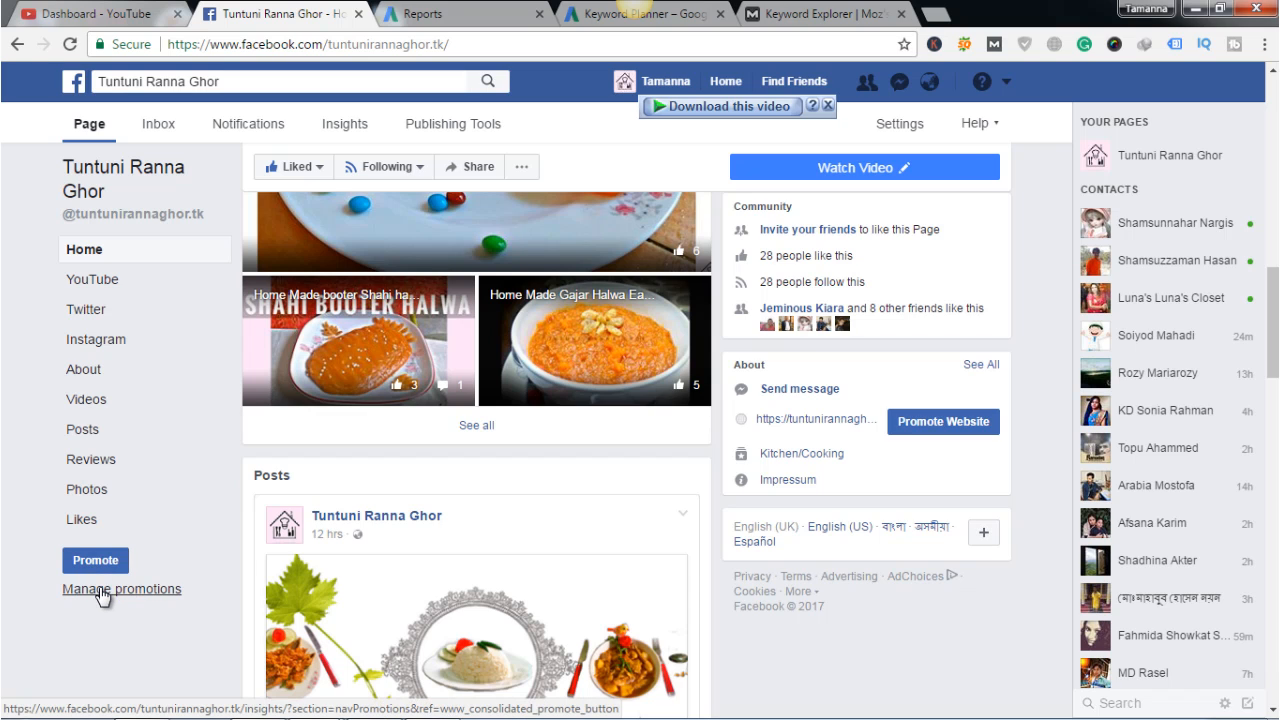
{"action": "left_click", "coordinate": [101, 590]}
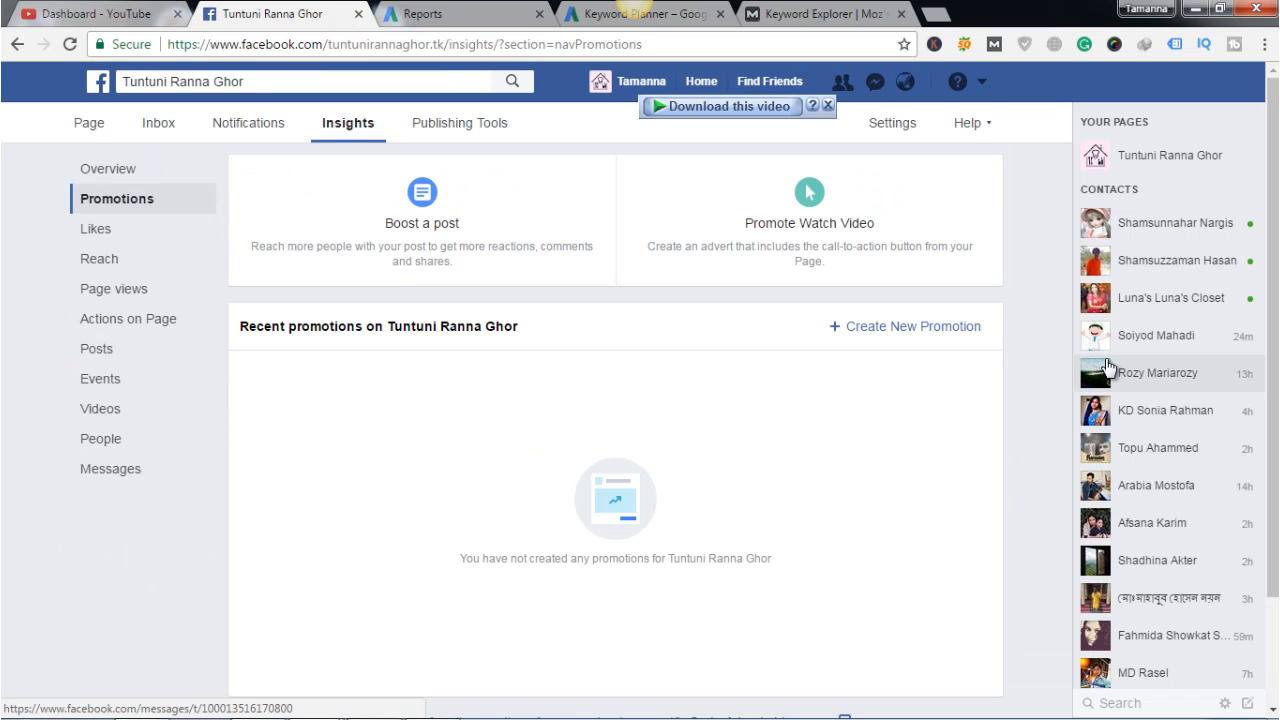
{"action": "mouse_move", "coordinate": [1104, 364]}
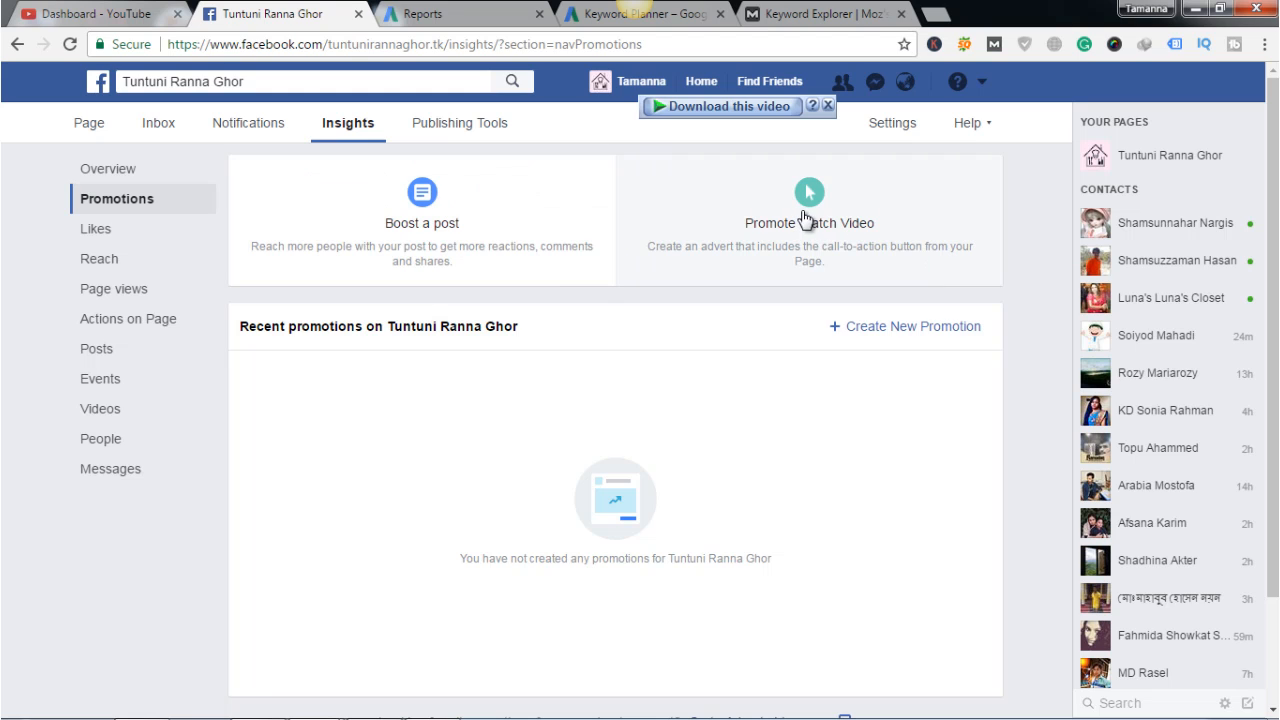
- Review the page's Likes insights, including total page likes, net likes and where the likes happened
{"action": "left_click", "coordinate": [125, 232]}
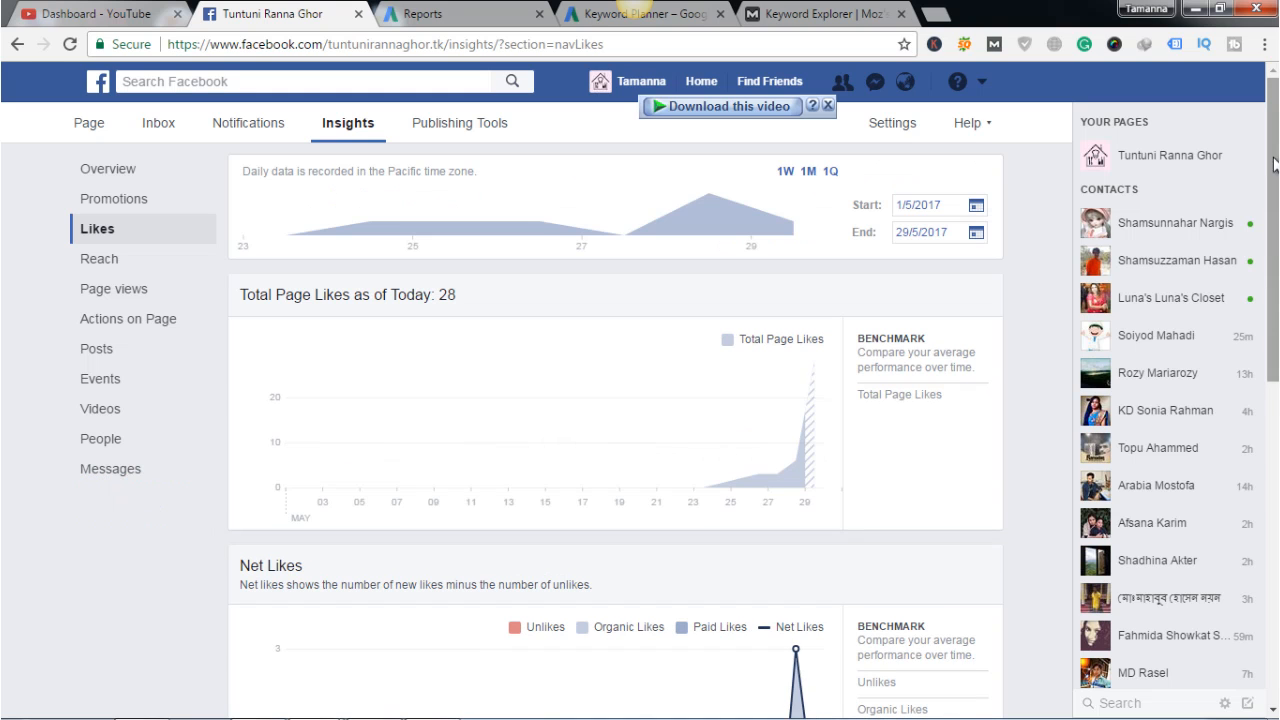
{"action": "scroll", "coordinate": [615, 430], "scroll_direction": "down", "scroll_amount": 5}
{"action": "scroll", "coordinate": [353, 210], "scroll_direction": "down", "scroll_amount": 2}
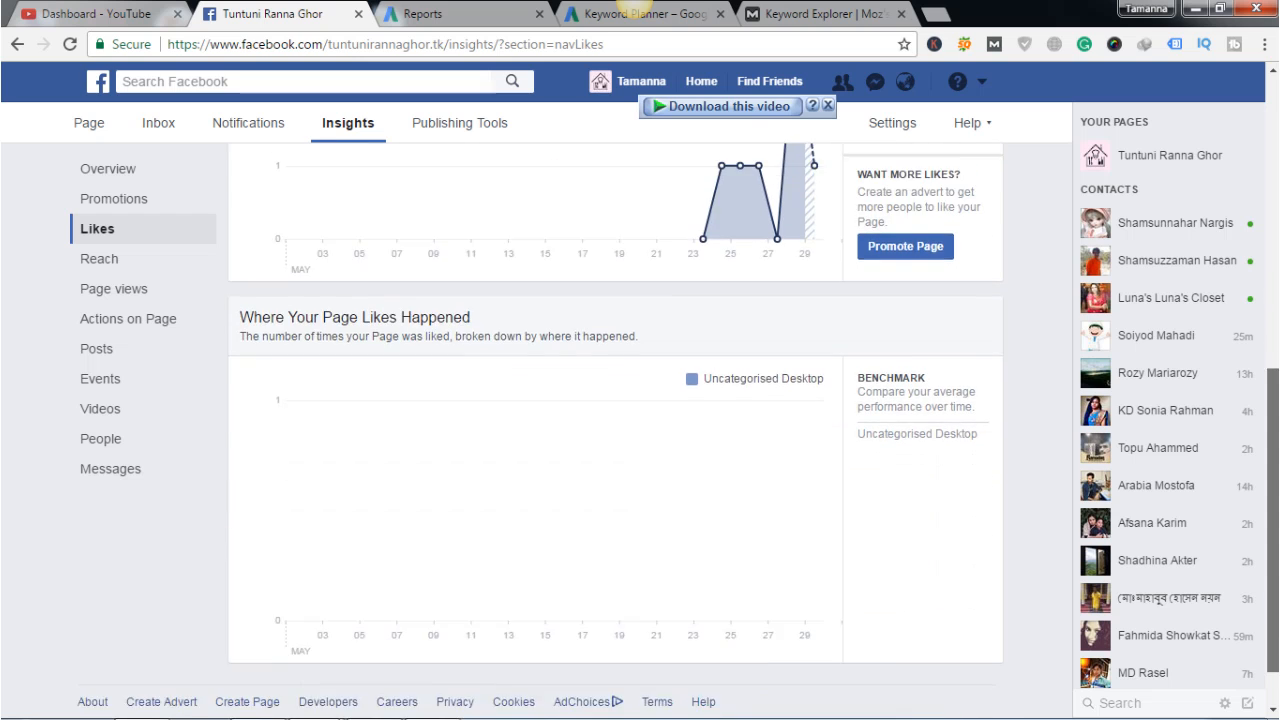
{"action": "scroll", "coordinate": [353, 210], "scroll_direction": "up", "scroll_amount": 6}
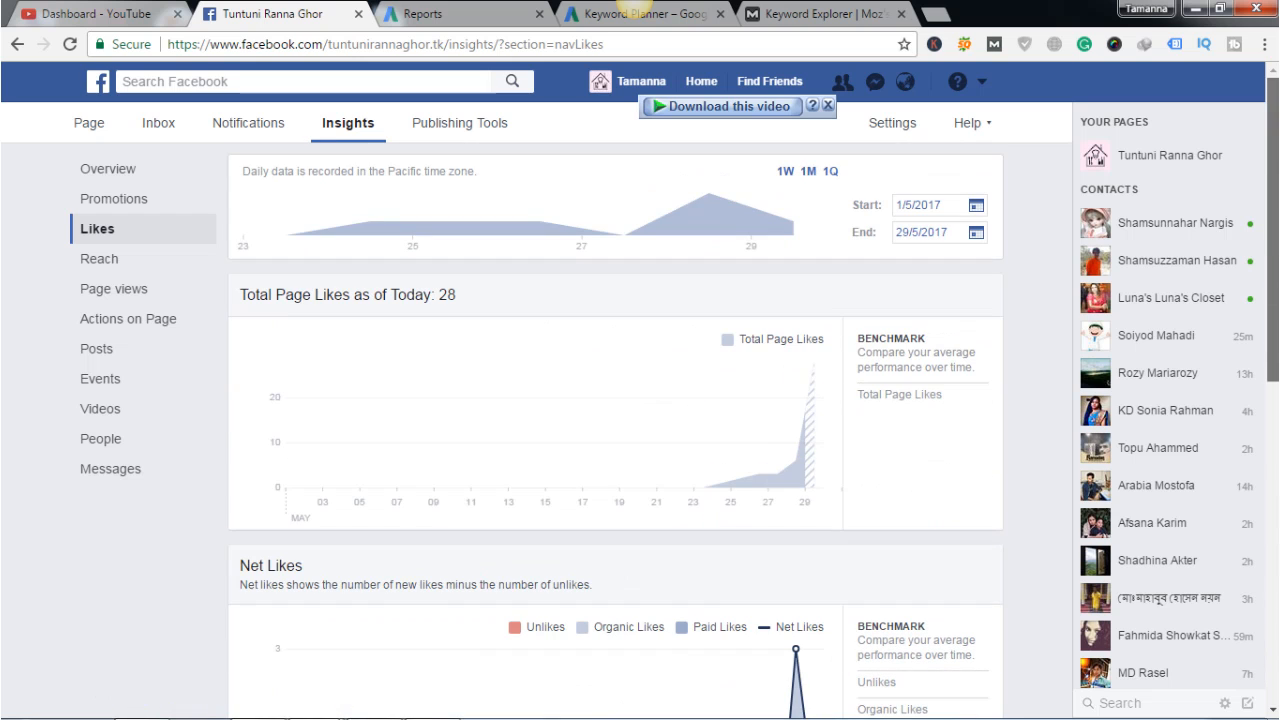
- Return to the page's home view and start boosting the post about the updated About section information
{"action": "left_click", "coordinate": [89, 124]}
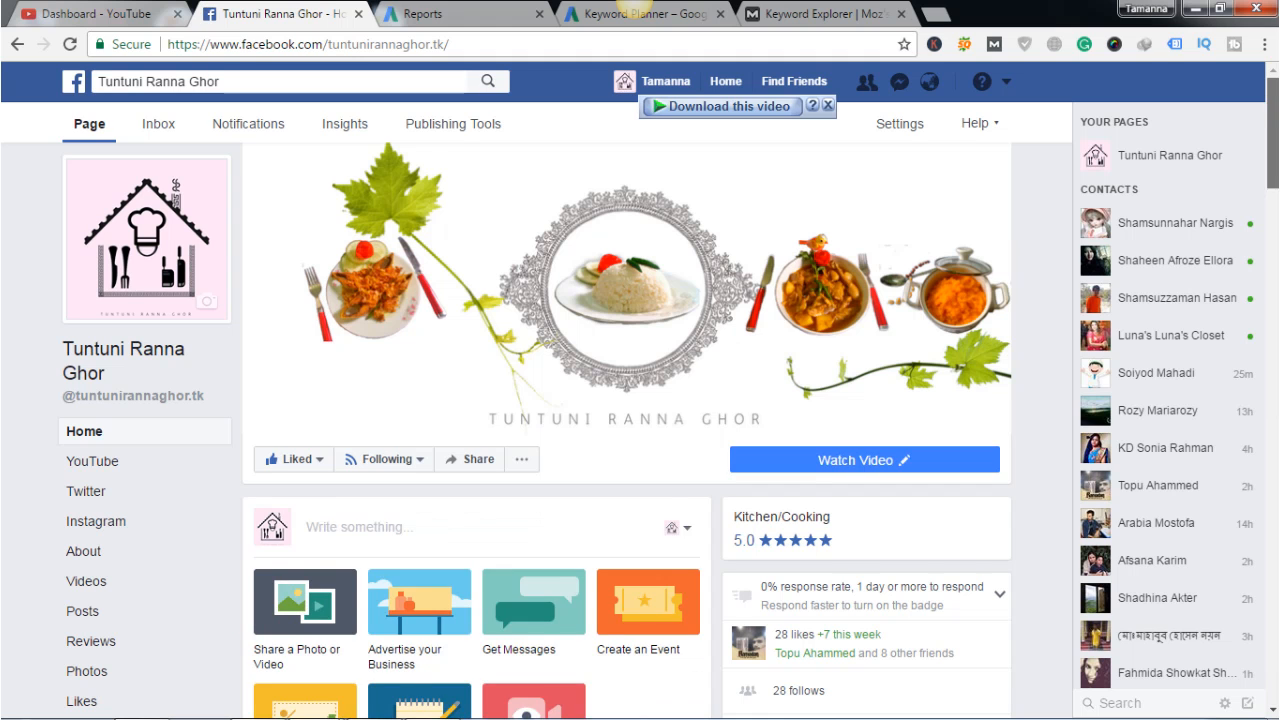
{"action": "scroll", "coordinate": [627, 430], "scroll_direction": "down", "scroll_amount": 3}
{"action": "scroll", "coordinate": [627, 430], "scroll_direction": "down", "scroll_amount": 3}
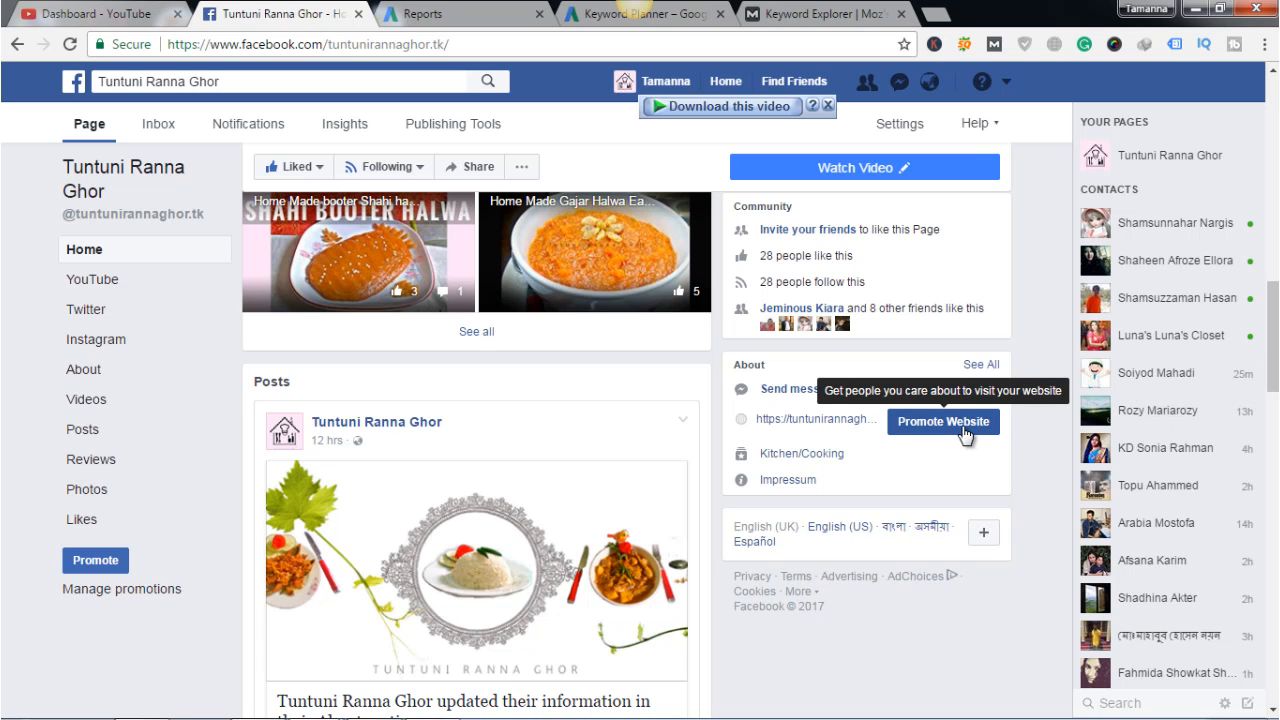
{"action": "scroll", "coordinate": [477, 450], "scroll_direction": "down", "scroll_amount": 2}
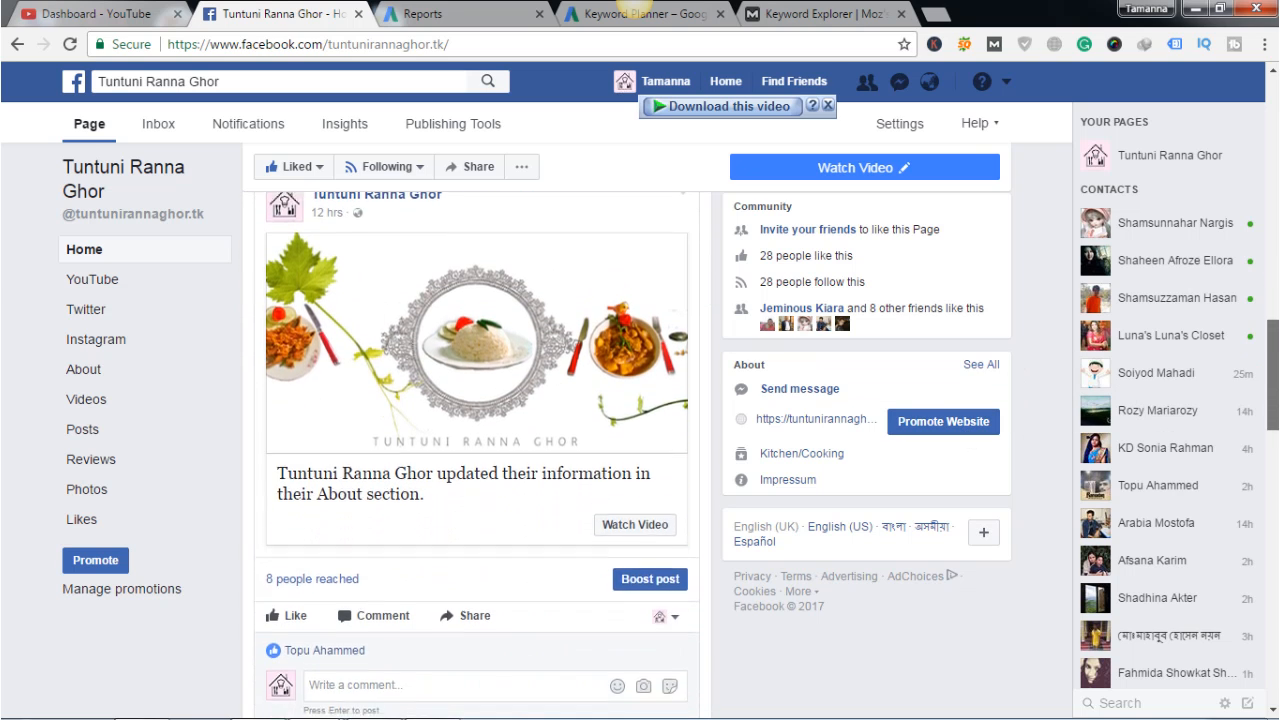
{"action": "scroll", "coordinate": [477, 450], "scroll_direction": "down", "scroll_amount": 1}
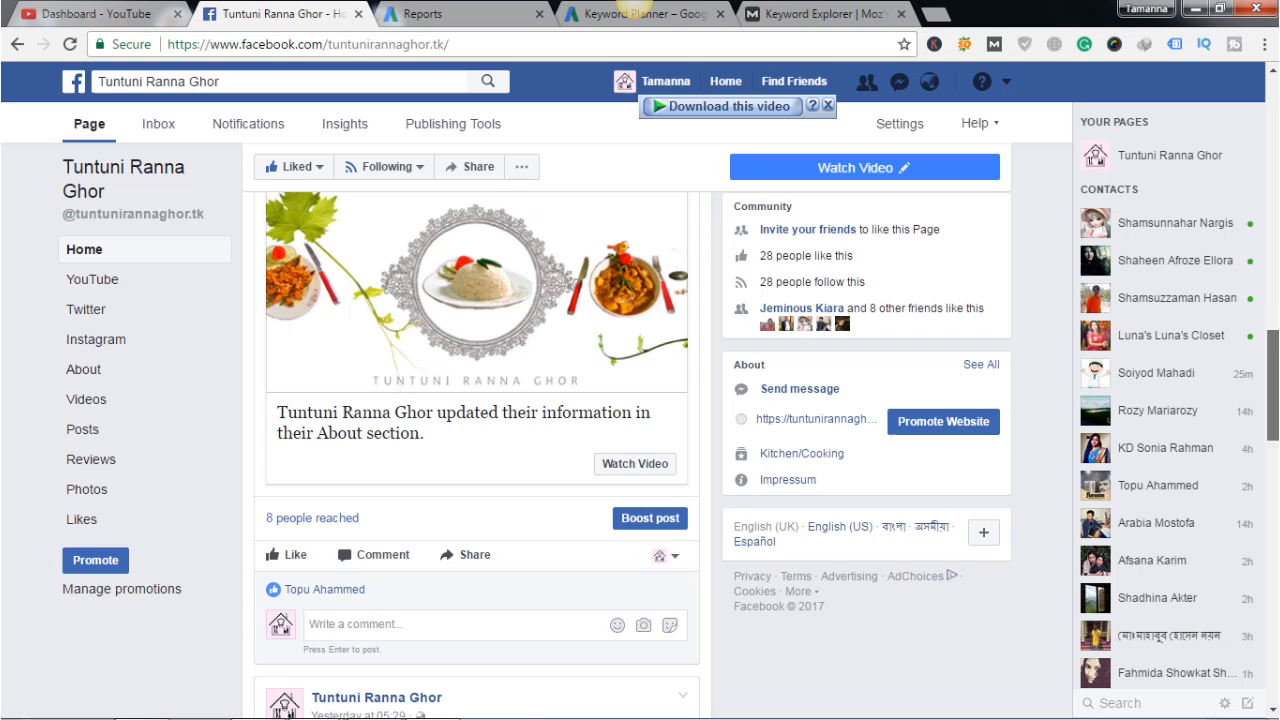
{"action": "left_click", "coordinate": [648, 528]}
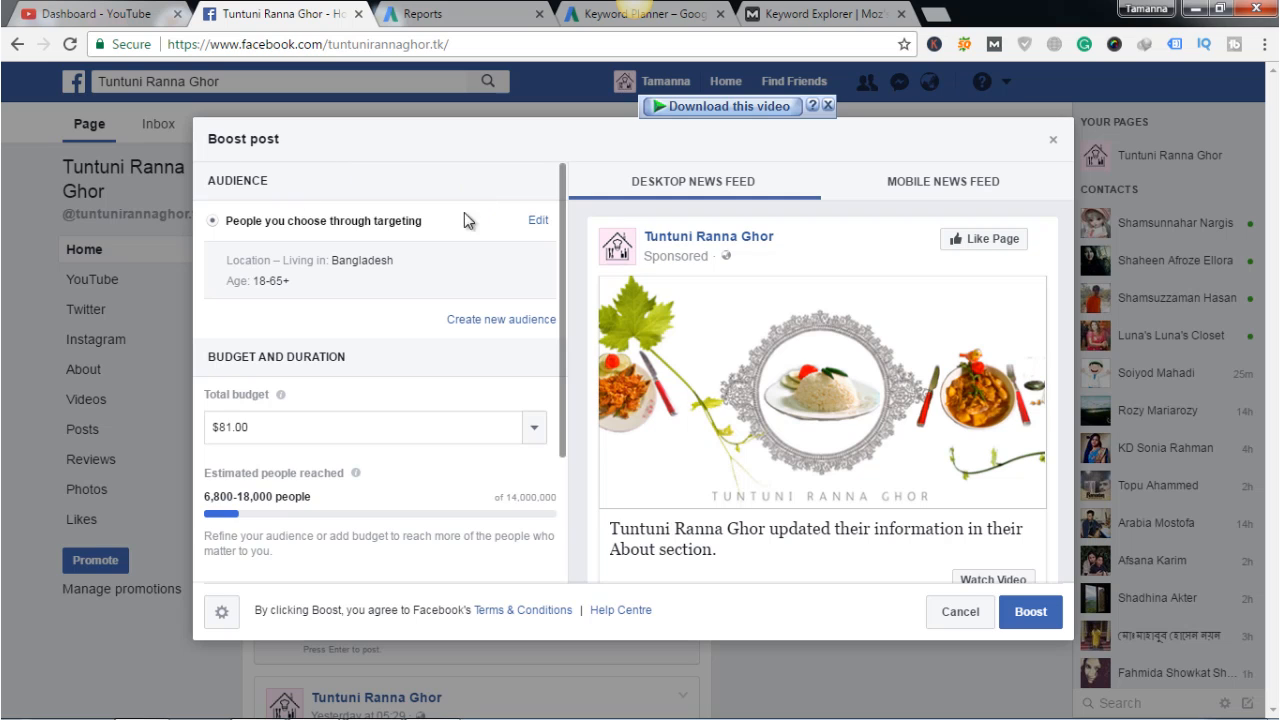
- Edit the boost's targeted audience, dismissing the Windows color scheme prompt, and set the maximum age to 44
{"action": "left_click", "coordinate": [539, 222]}
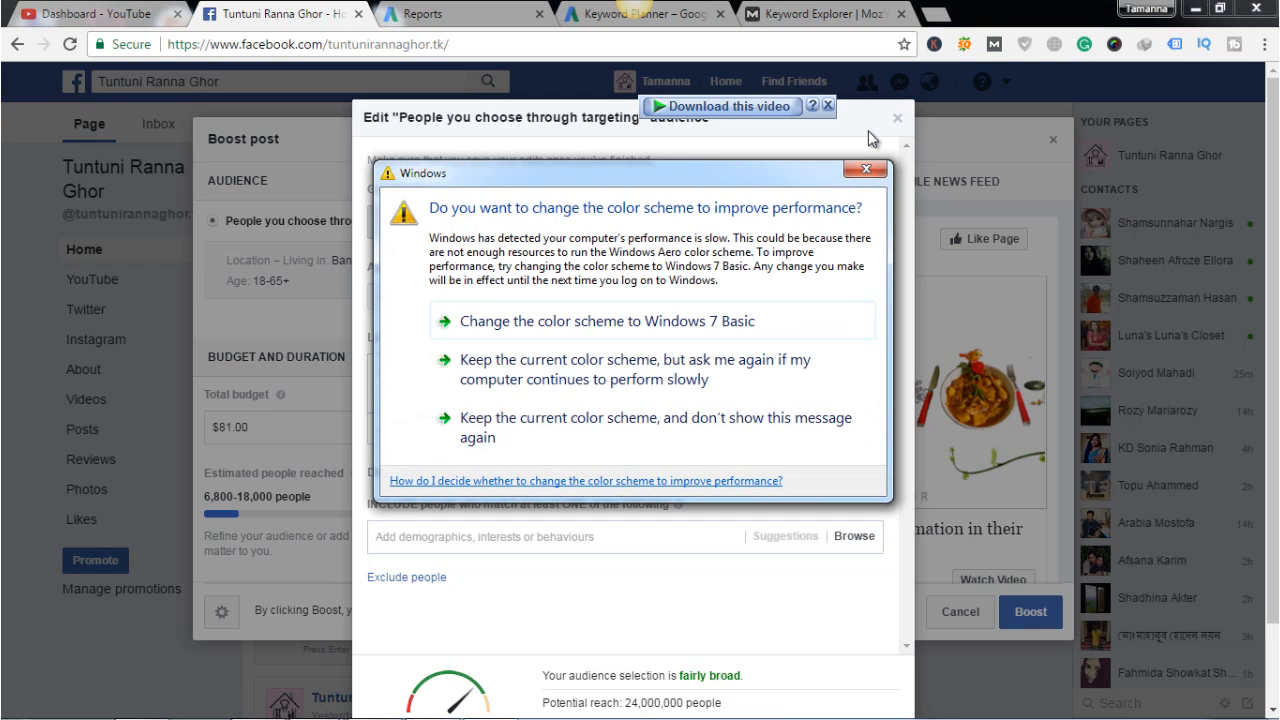
{"action": "left_click", "coordinate": [867, 167]}
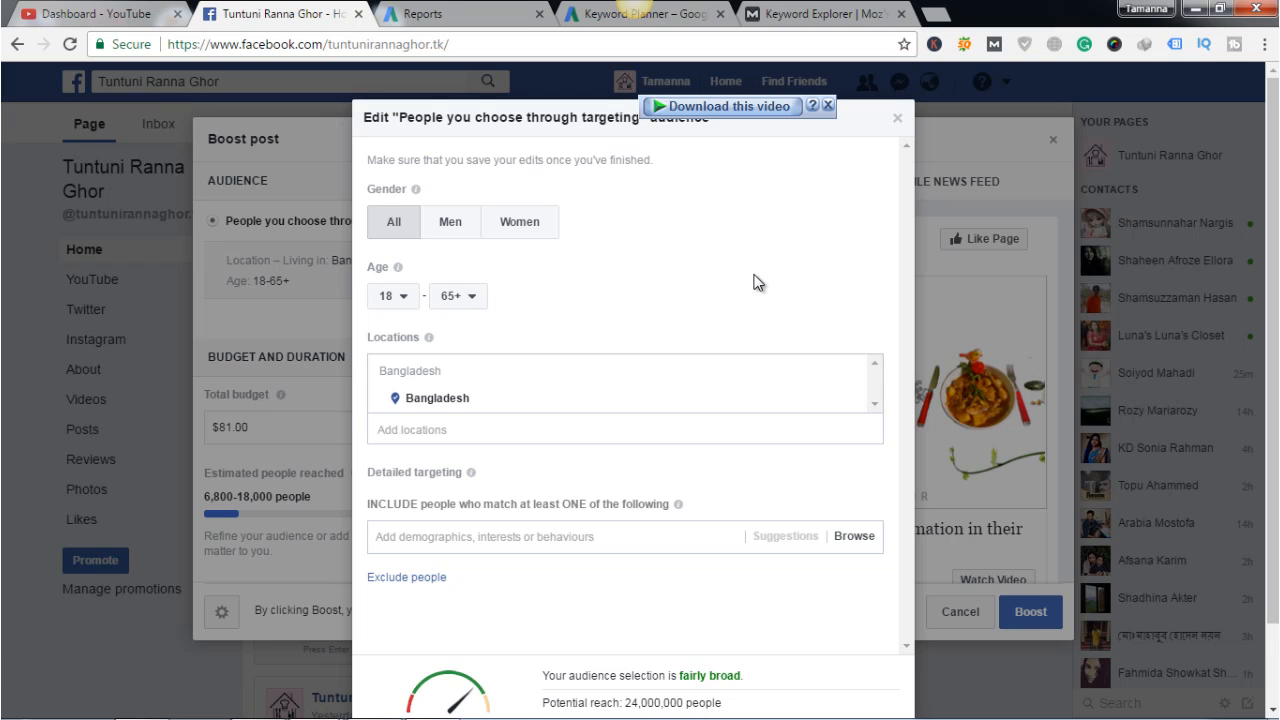
{"action": "mouse_move", "coordinate": [429, 337]}
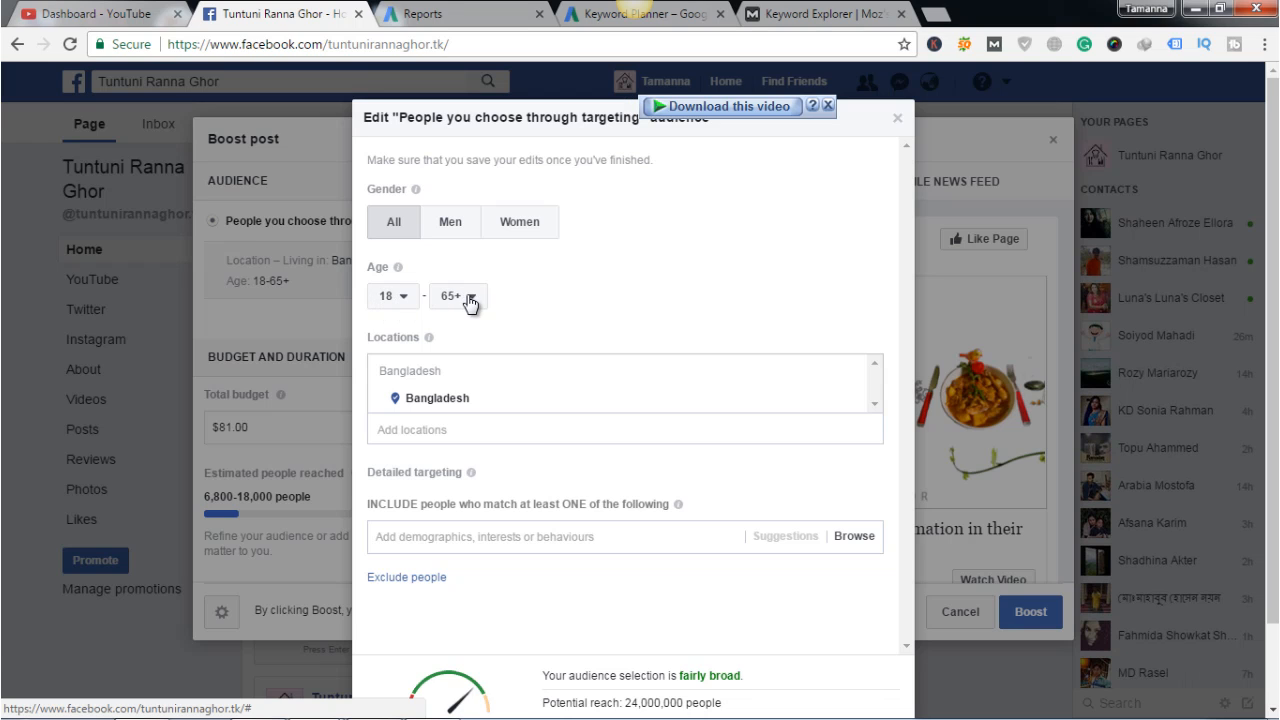
{"action": "left_click", "coordinate": [470, 297]}
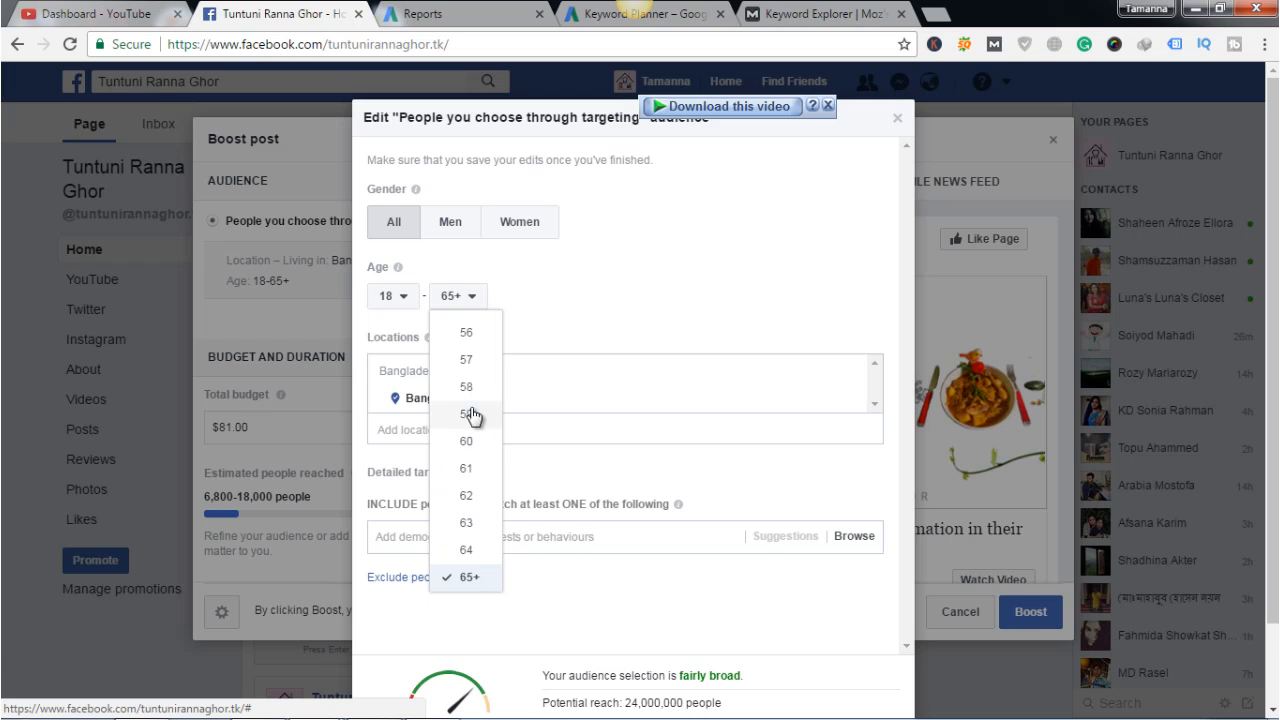
{"action": "scroll", "coordinate": [497, 341], "scroll_direction": "up", "scroll_amount": 3}
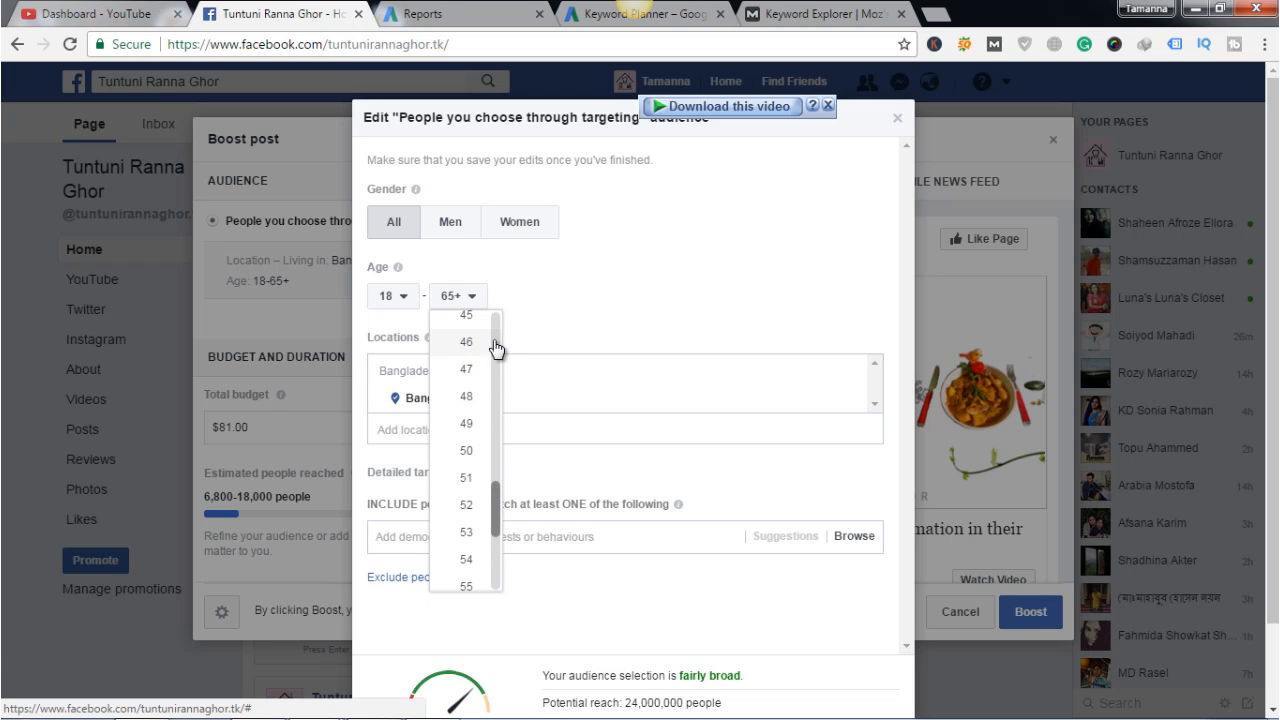
{"action": "scroll", "coordinate": [495, 347], "scroll_direction": "up", "scroll_amount": 3}
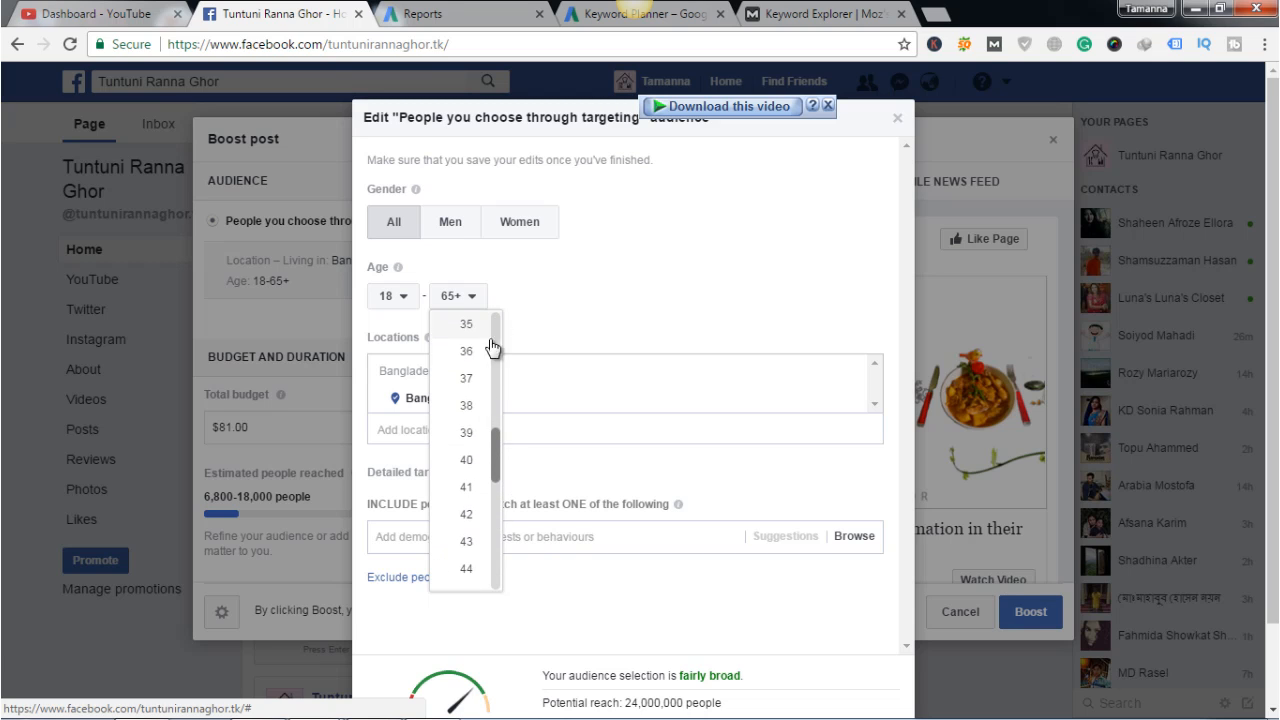
{"action": "left_click", "coordinate": [494, 570]}
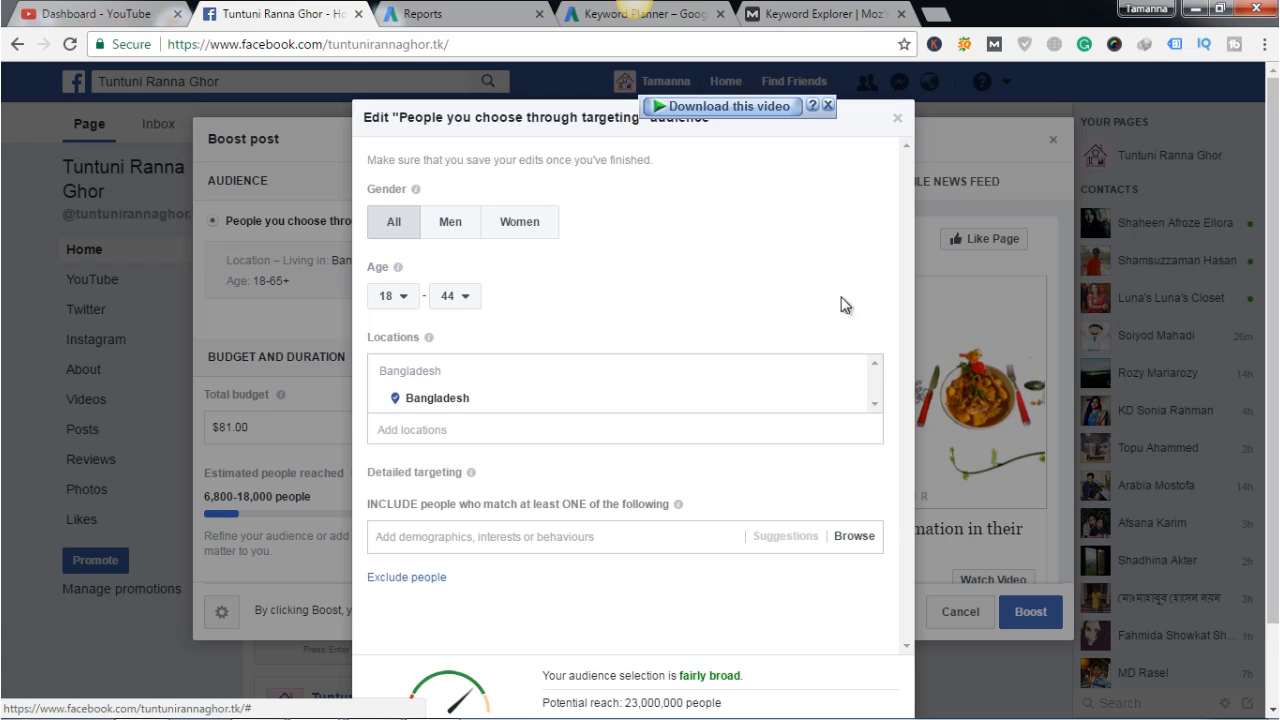
- Try to find a Gulshan location for the audience by searching for "gulshan ave" and "gulshan 01"
{"action": "left_click", "coordinate": [515, 536]}
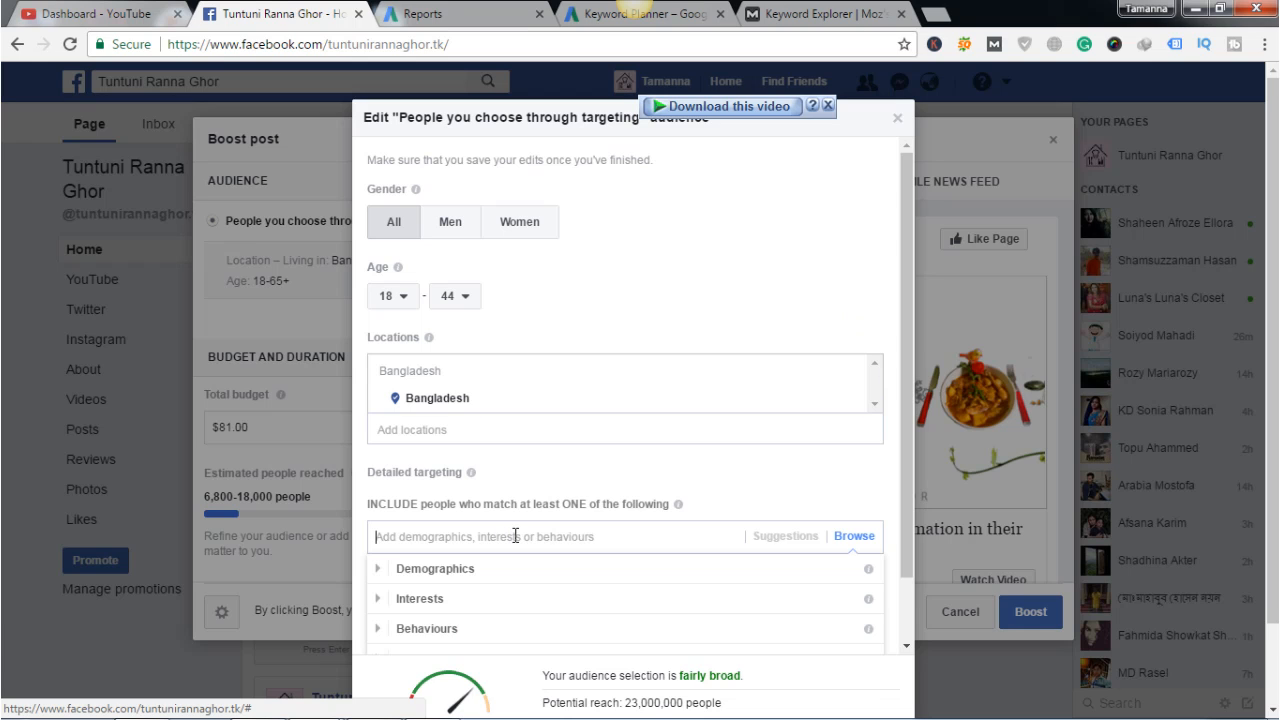
{"action": "left_click", "coordinate": [503, 428]}
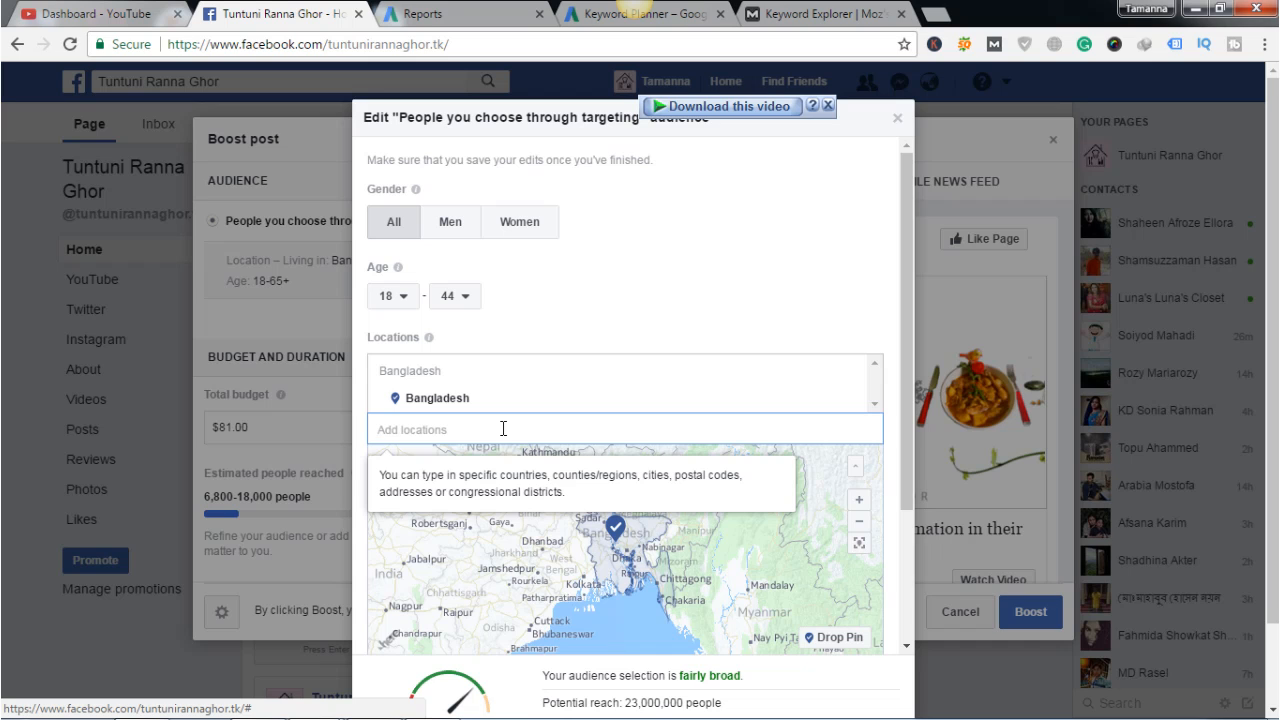
{"action": "type", "text": "gu"}
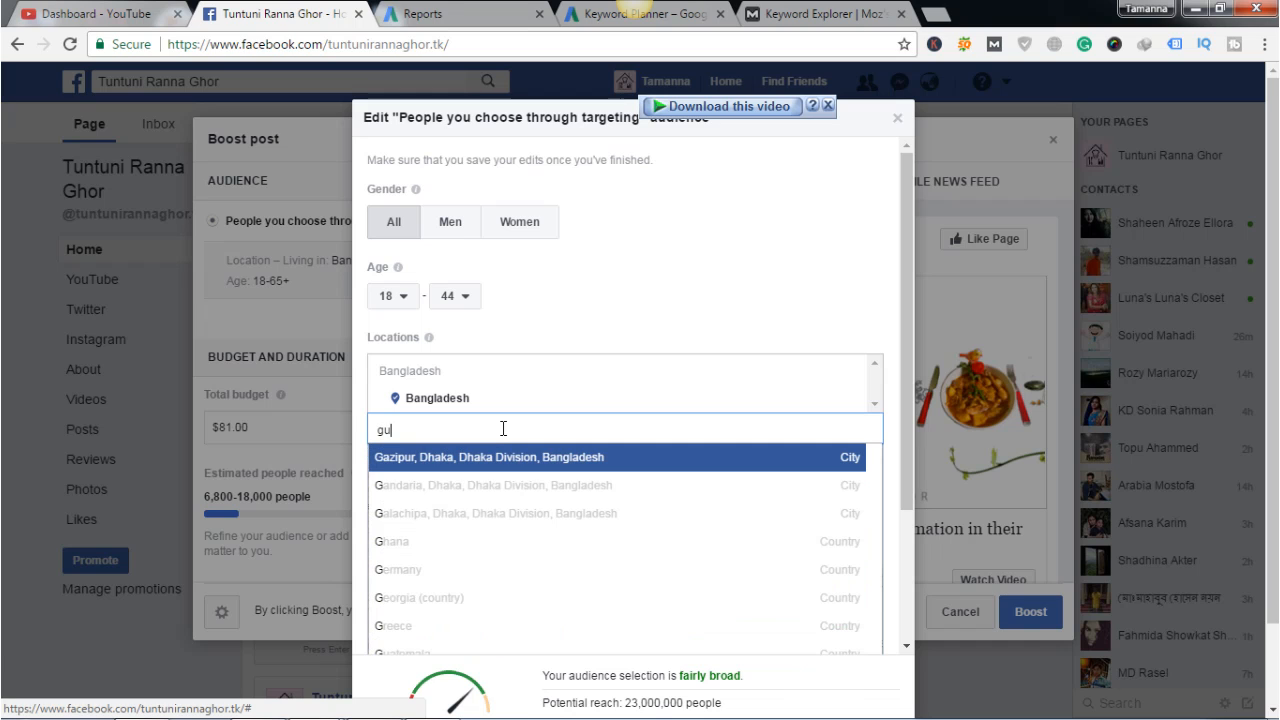
{"action": "type", "text": "lshan"}
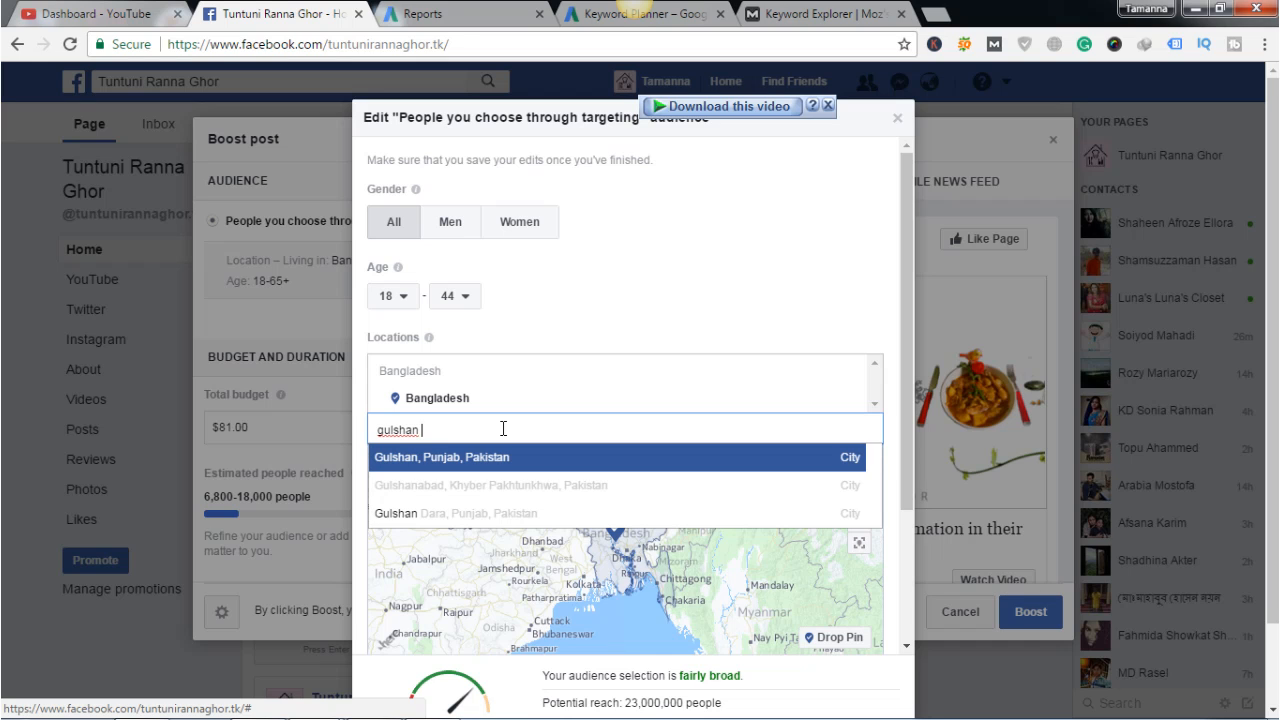
{"action": "type", "text": "ave"}
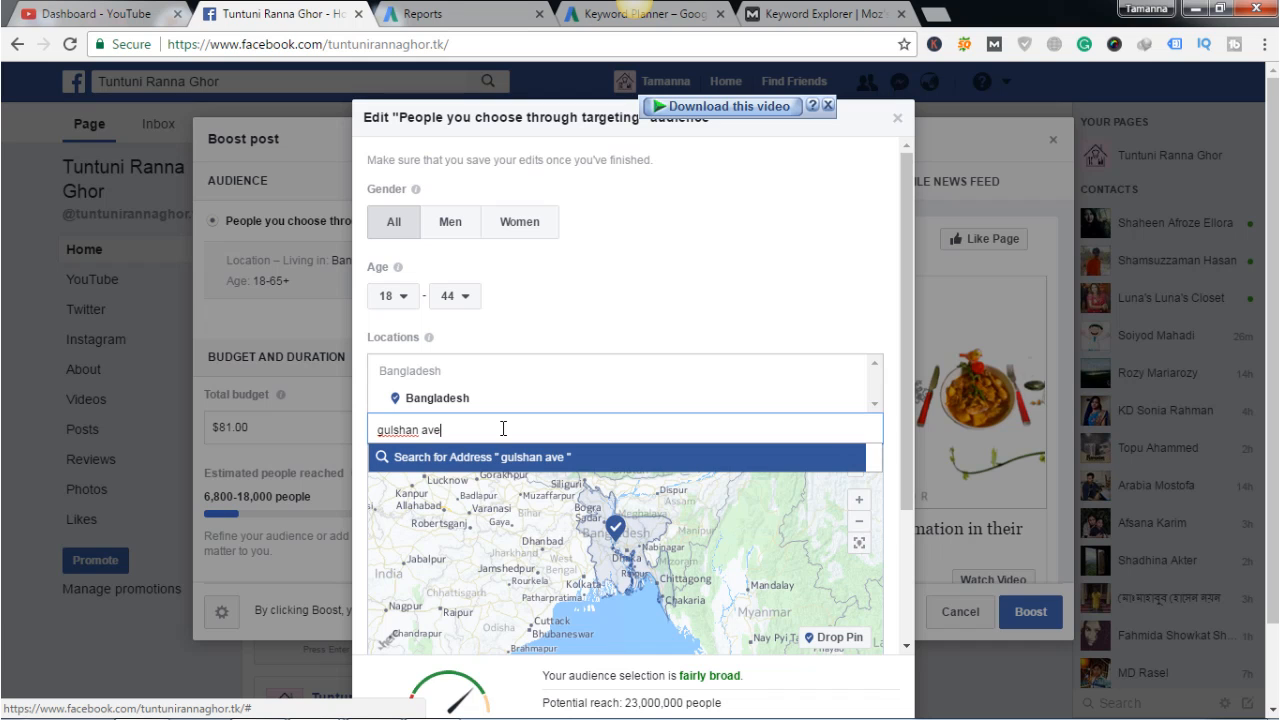
{"action": "key", "text": "BackSpace"}
{"action": "key", "text": "BackSpace"}
{"action": "key", "text": "BackSpace"}
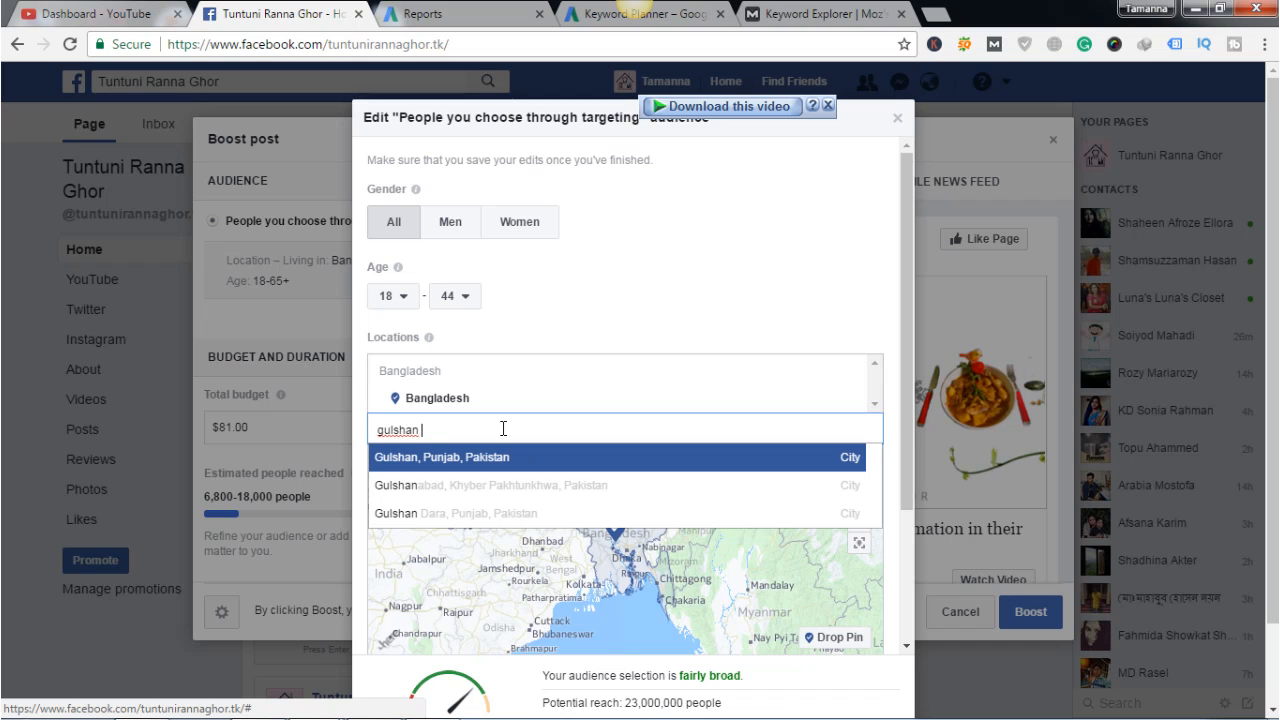
{"action": "type", "text": "01"}
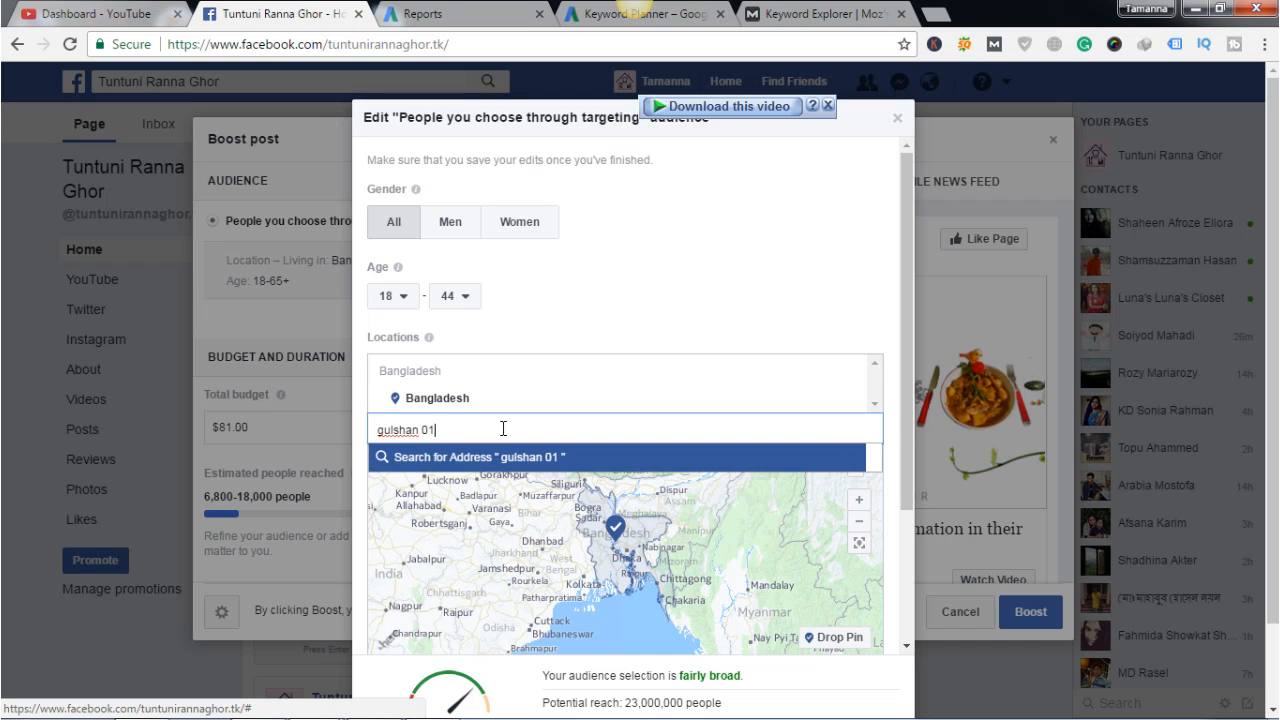
{"action": "key", "text": "BackSpace"}
{"action": "key", "text": "BackSpace"}
{"action": "key", "text": "BackSpace"}
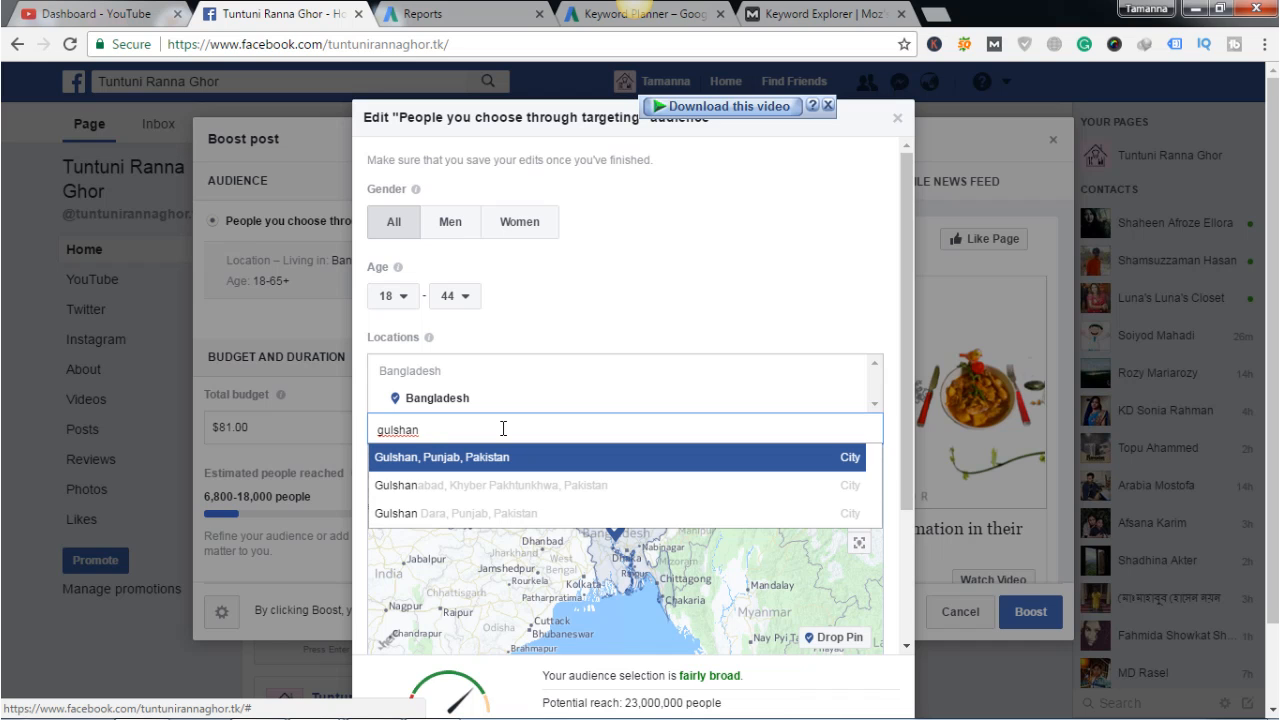
- Try "gulshan avenue" as the audience location, correcting the misspelled "avenew", and clear the location entry
{"action": "type", "text": "avenew"}
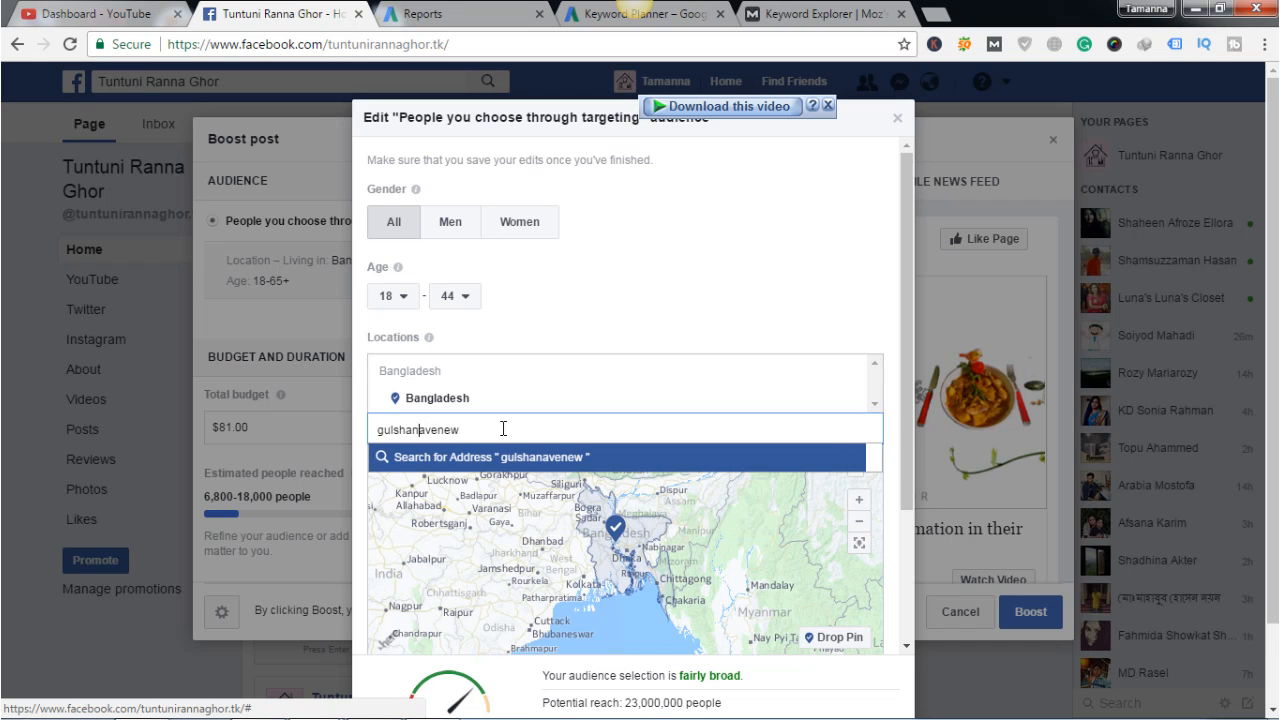
{"action": "key", "text": "Right"}
{"action": "key", "text": "Right"}
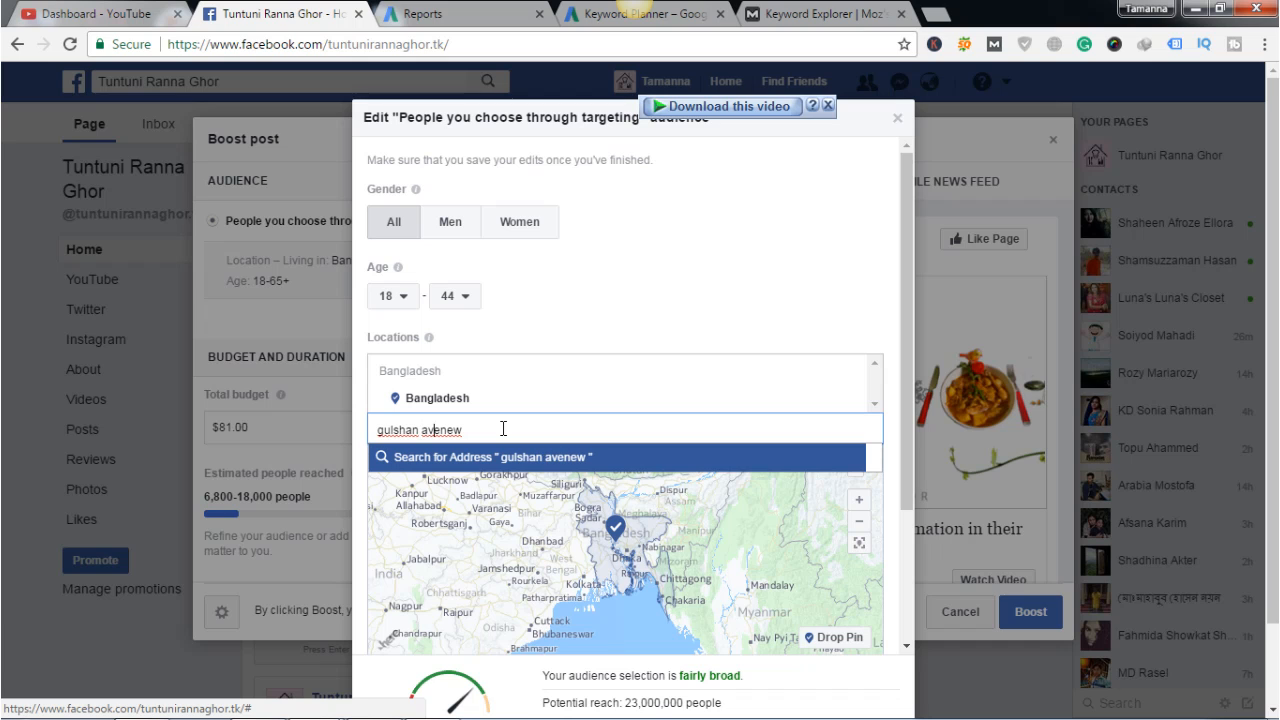
{"action": "right_click", "coordinate": [447, 429]}
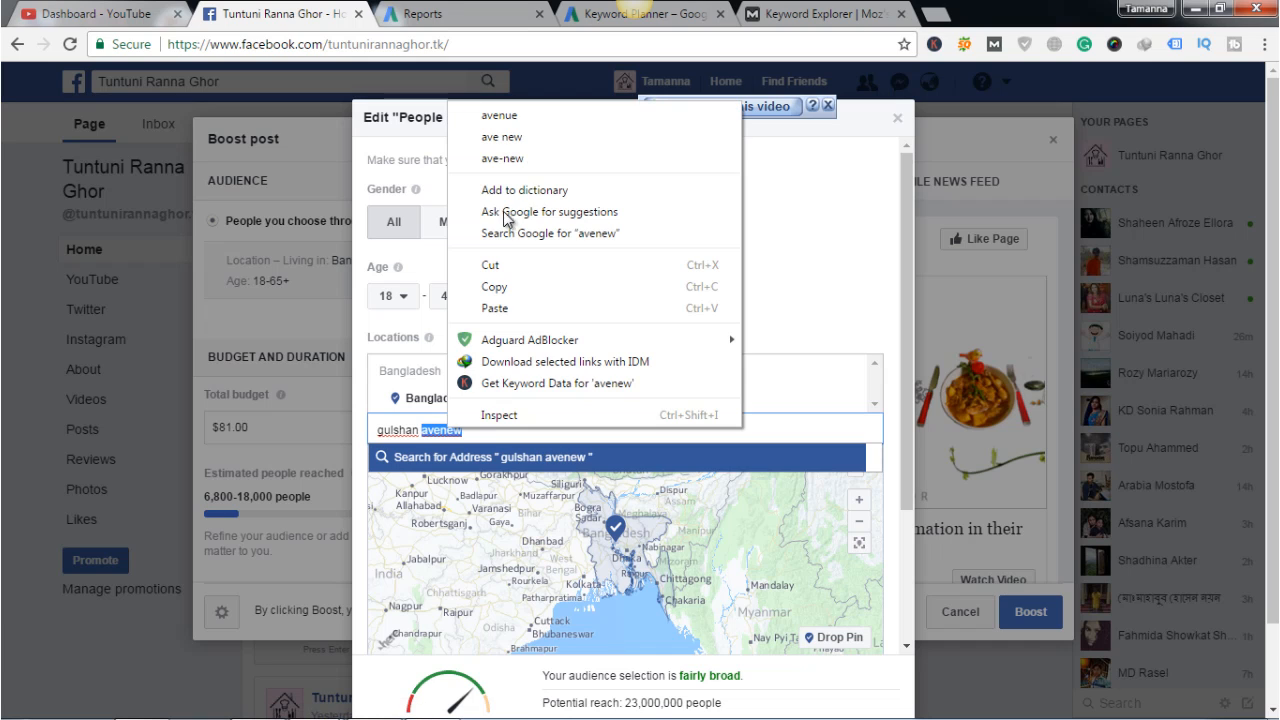
{"action": "left_click", "coordinate": [499, 115]}
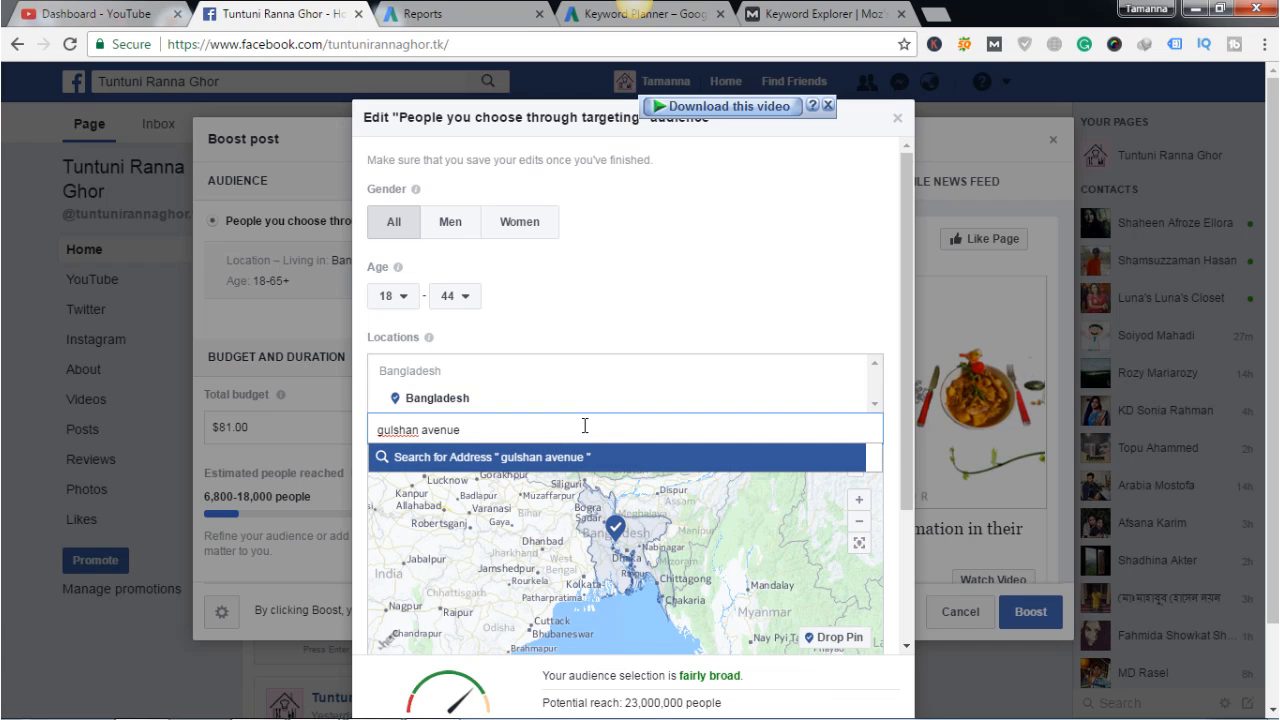
{"action": "key", "text": "BackSpace"}
{"action": "key", "text": "BackSpace"}
{"action": "key", "text": "BackSpace"}
{"action": "key", "text": "BackSpace"}
{"action": "key", "text": "BackSpace"}
{"action": "key", "text": "BackSpace"}
{"action": "key", "text": "BackSpace"}
{"action": "key", "text": "BackSpace"}
{"action": "key", "text": "BackSpace"}
{"action": "key", "text": "BackSpace"}
{"action": "key", "text": "BackSpace"}
{"action": "key", "text": "BackSpace"}
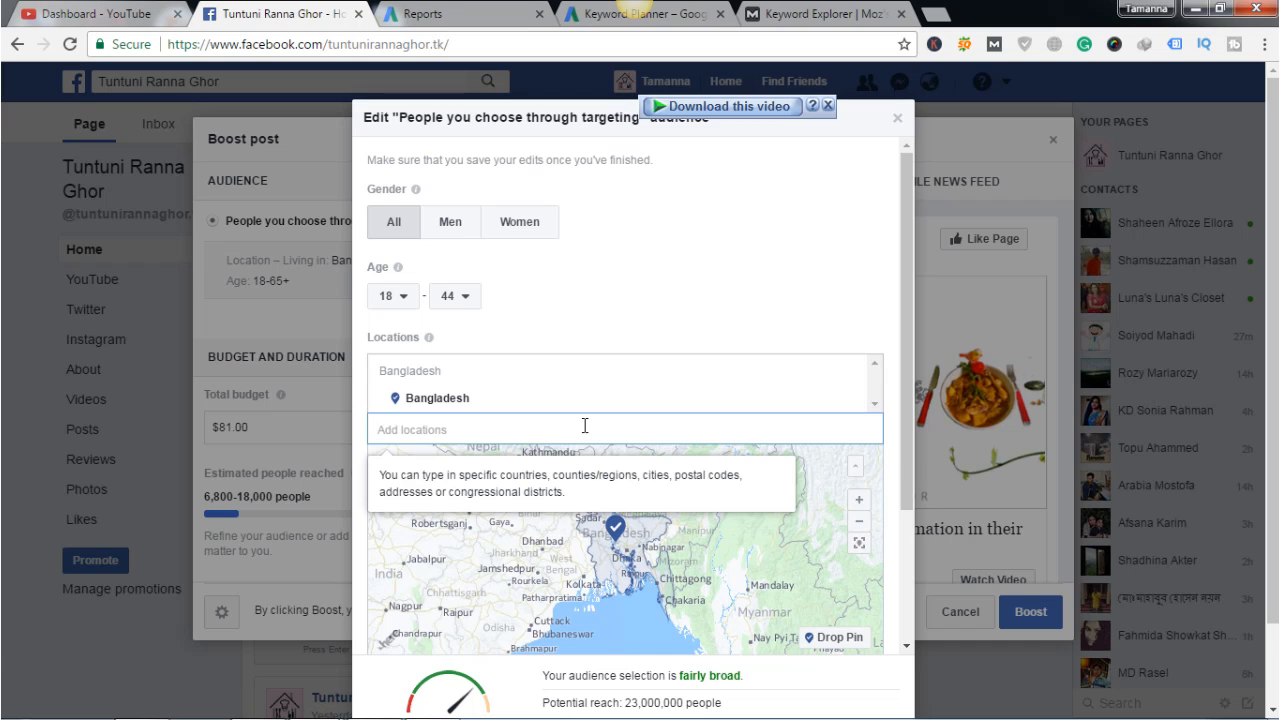
- Try "gulshan dhaka" as the audience location and clear the entry again
{"action": "type", "text": "gu"}
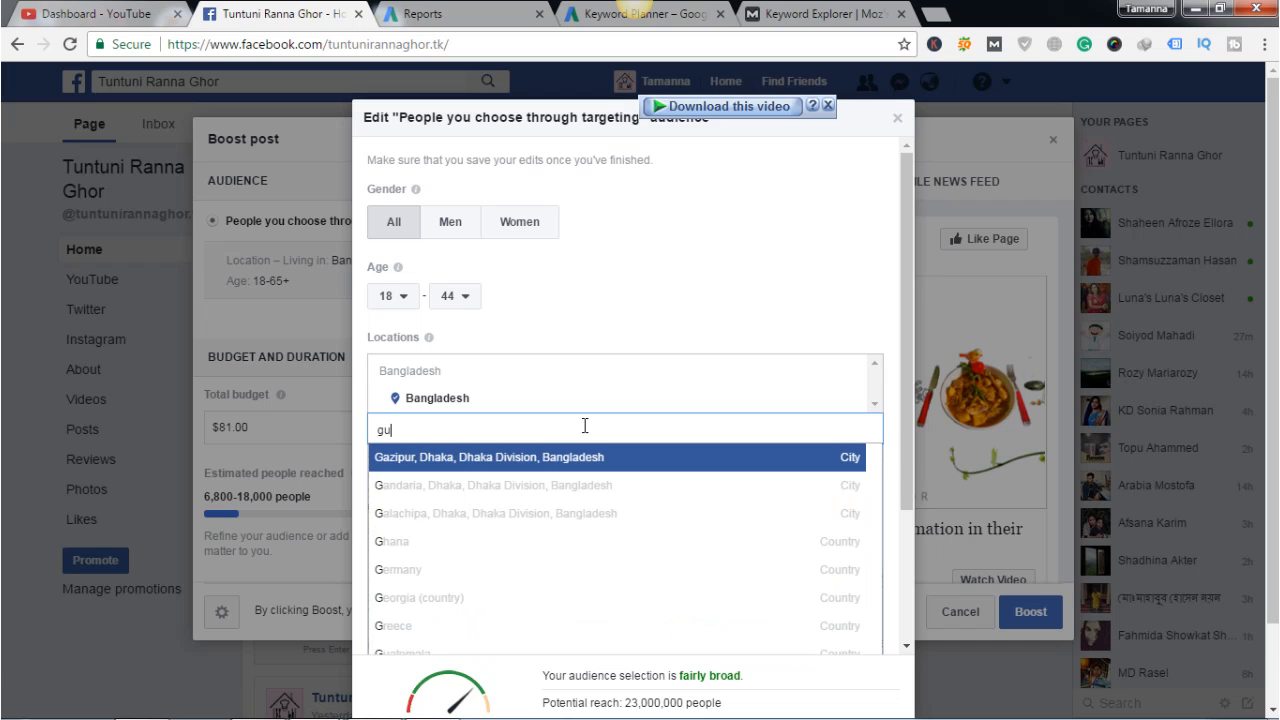
{"action": "type", "text": "lshan"}
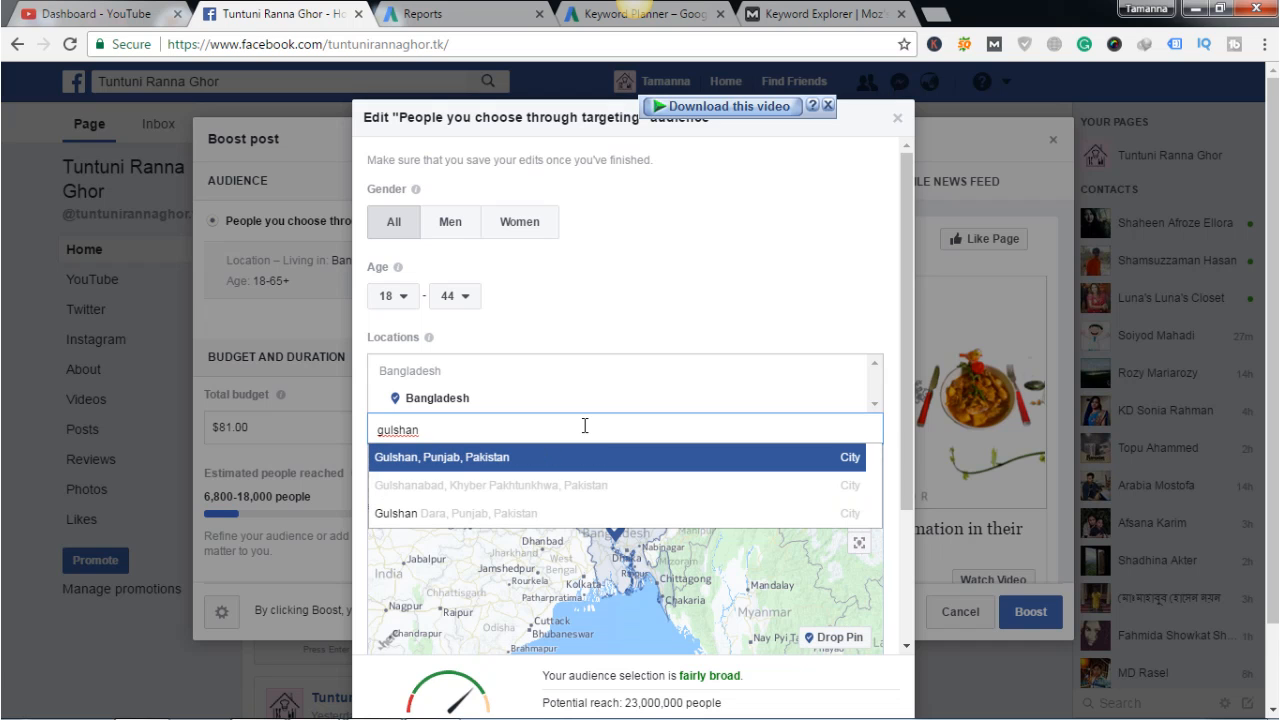
{"action": "type", "text": " dhak"}
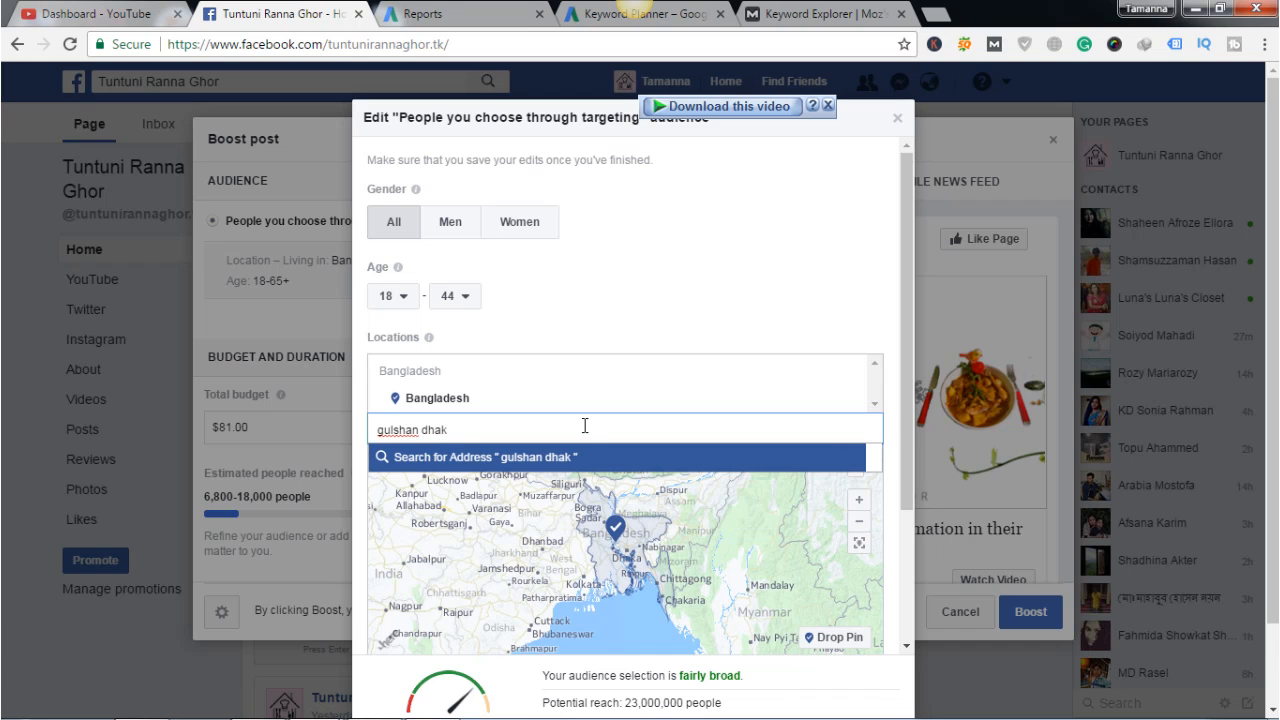
{"action": "type", "text": "a"}
{"action": "key", "text": "BackSpace"}
{"action": "key", "text": "BackSpace"}
{"action": "key", "text": "BackSpace"}
{"action": "key", "text": "BackSpace"}
{"action": "key", "text": "BackSpace"}
{"action": "key", "text": "BackSpace"}
{"action": "key", "text": "BackSpace"}
{"action": "key", "text": "BackSpace"}
{"action": "key", "text": "BackSpace"}
{"action": "key", "text": "BackSpace"}
{"action": "key", "text": "BackSpace"}
{"action": "key", "text": "BackSpace"}
{"action": "key", "text": "BackSpace"}
- Search for "dhaka" and set the audience location to Dhaka, Dhaka Division, Bangladesh
{"action": "type", "text": "d"}
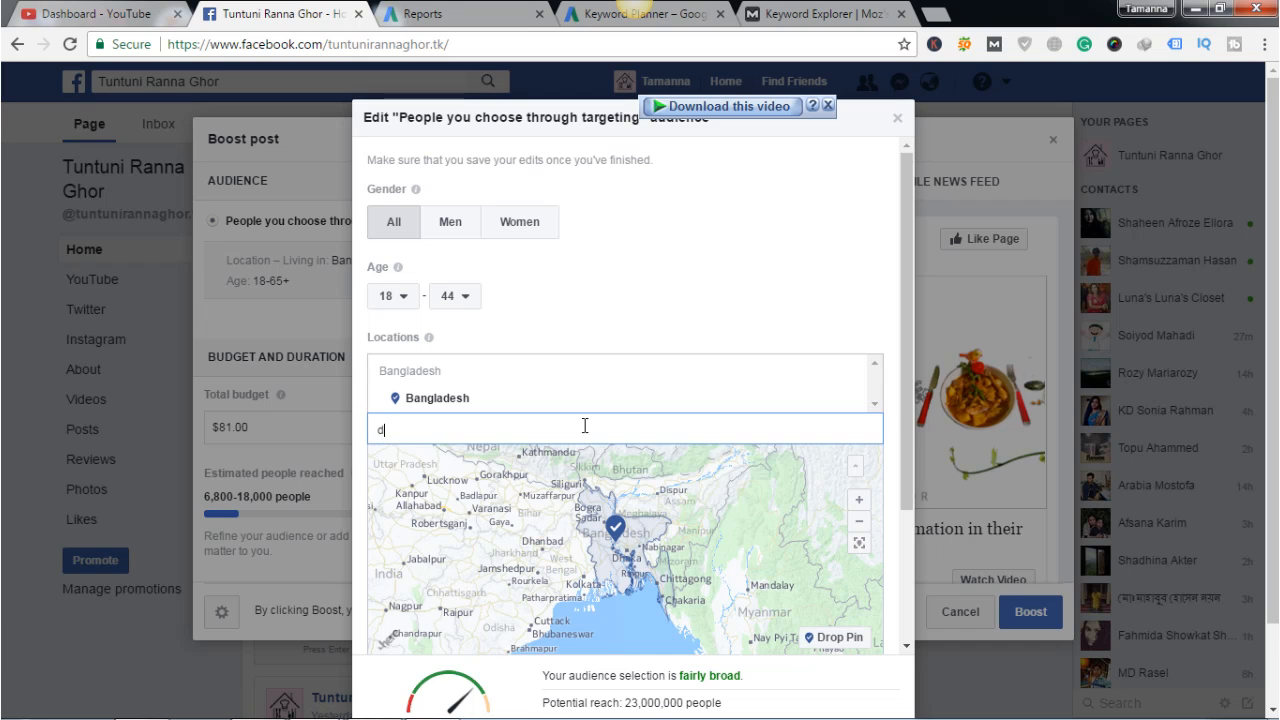
{"action": "type", "text": "haka"}
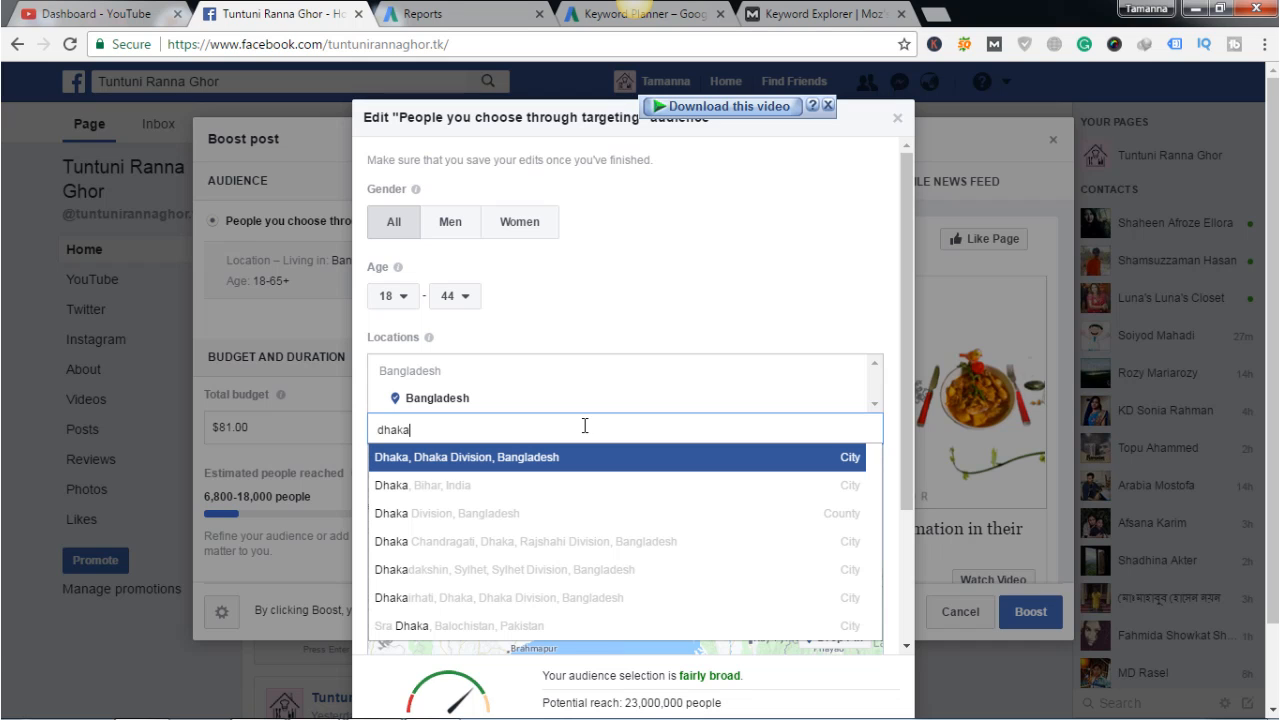
{"action": "left_click", "coordinate": [518, 460]}
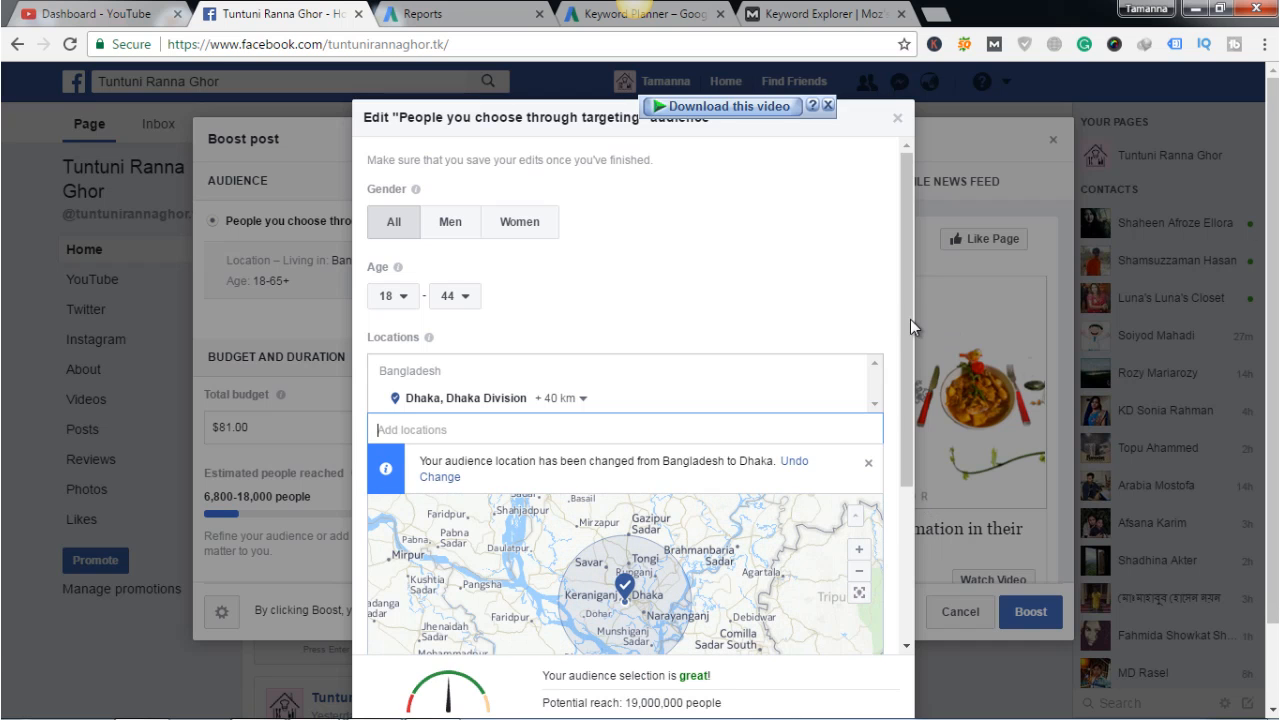
- Set the radius around the Dhaka, Dhaka Division location to 20 km
{"action": "left_click_drag", "start_coordinate": [909, 319], "coordinate": [911, 487]}
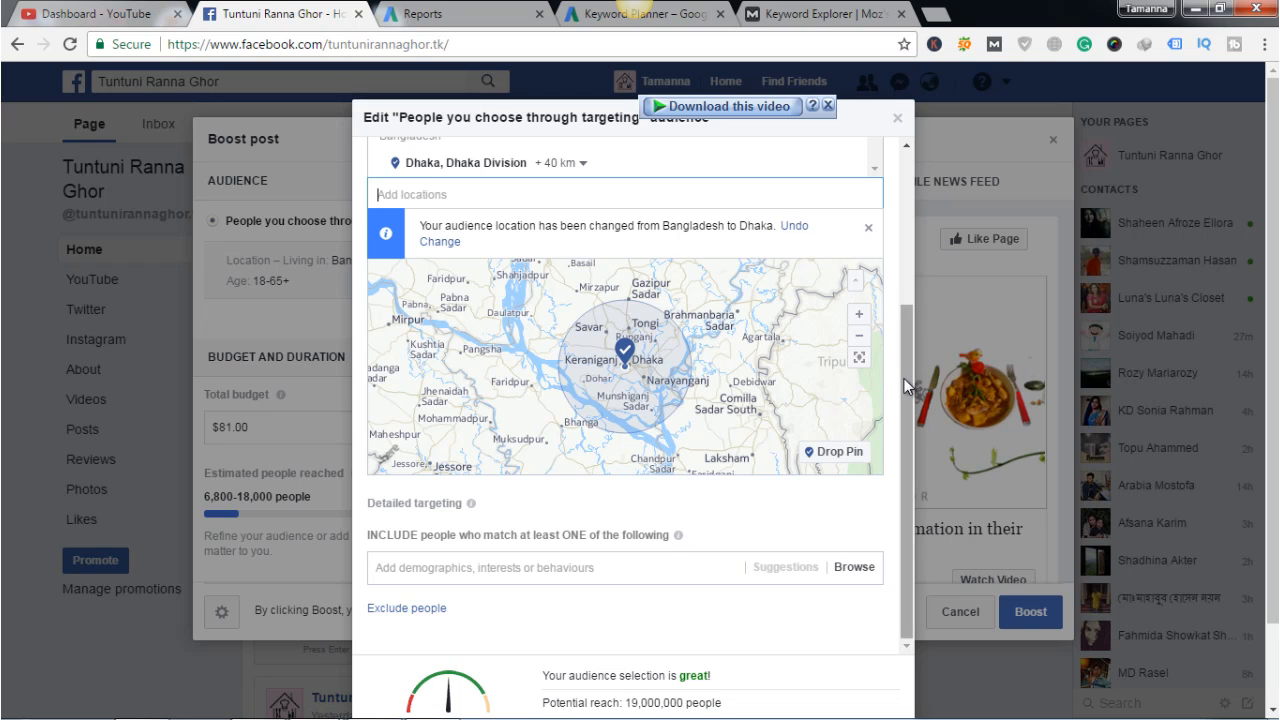
{"action": "left_click_drag", "start_coordinate": [907, 380], "coordinate": [906, 304]}
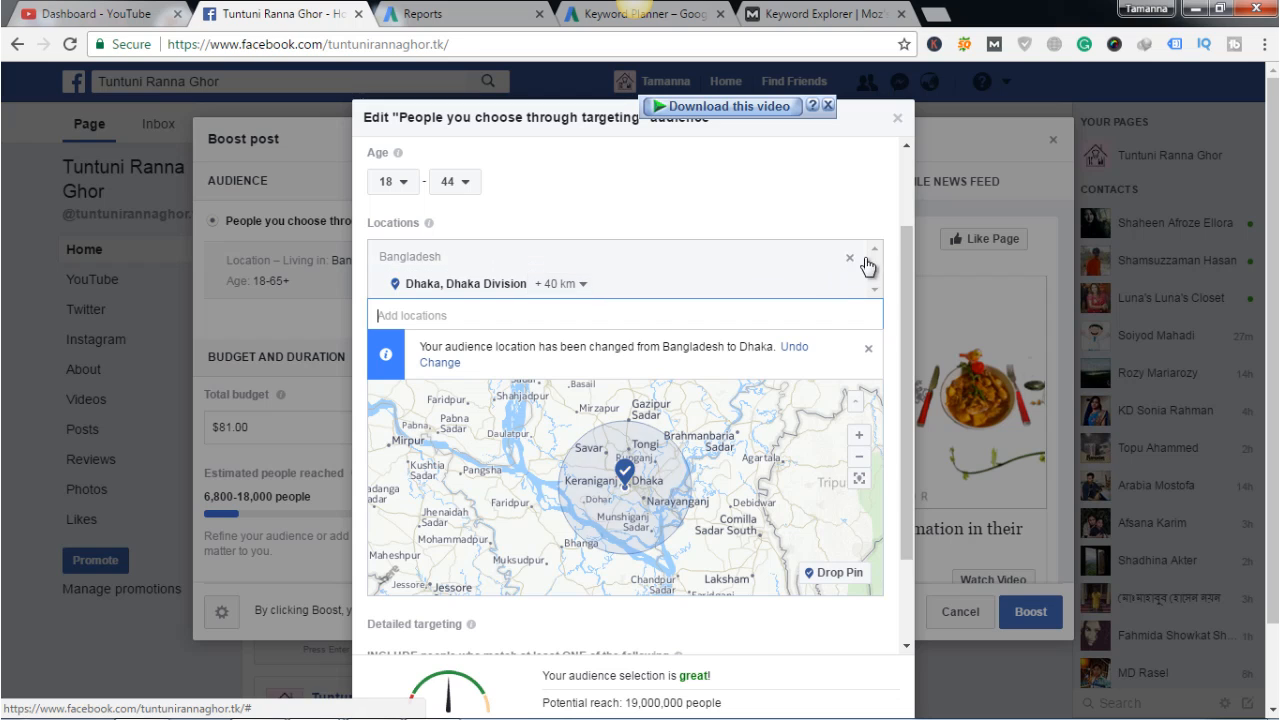
{"action": "left_click", "coordinate": [824, 289]}
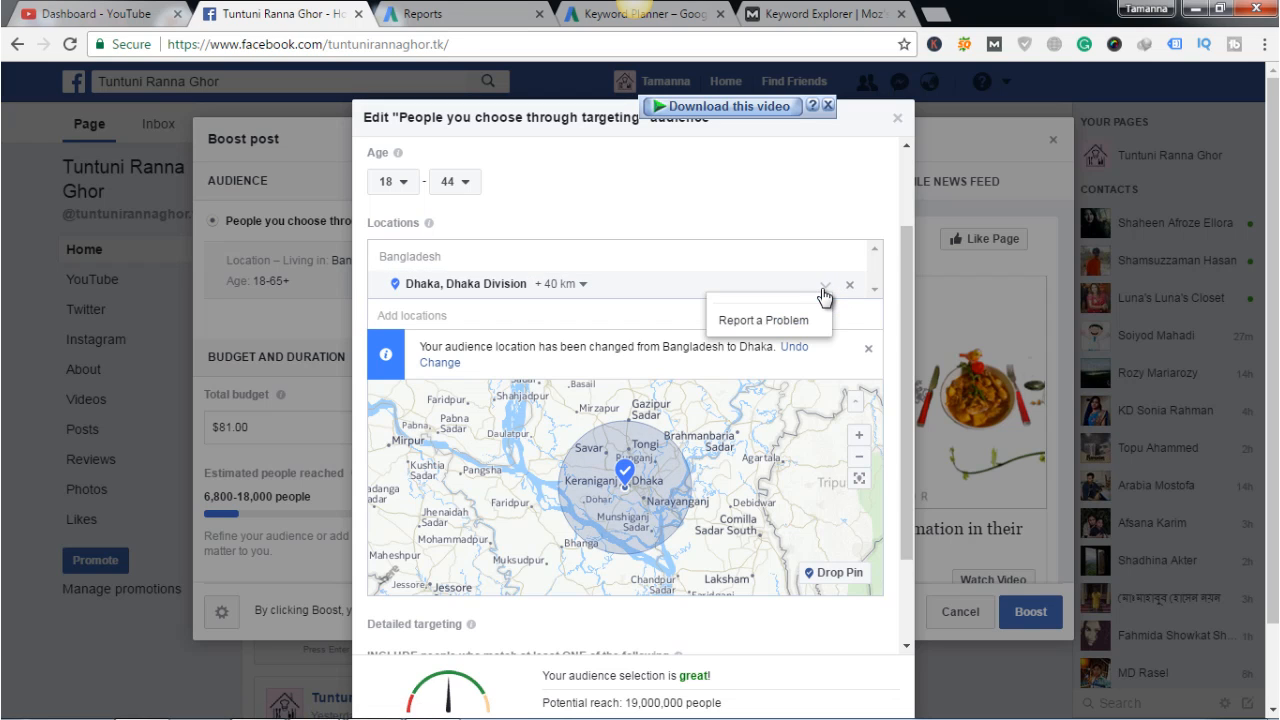
{"action": "left_click", "coordinate": [578, 286]}
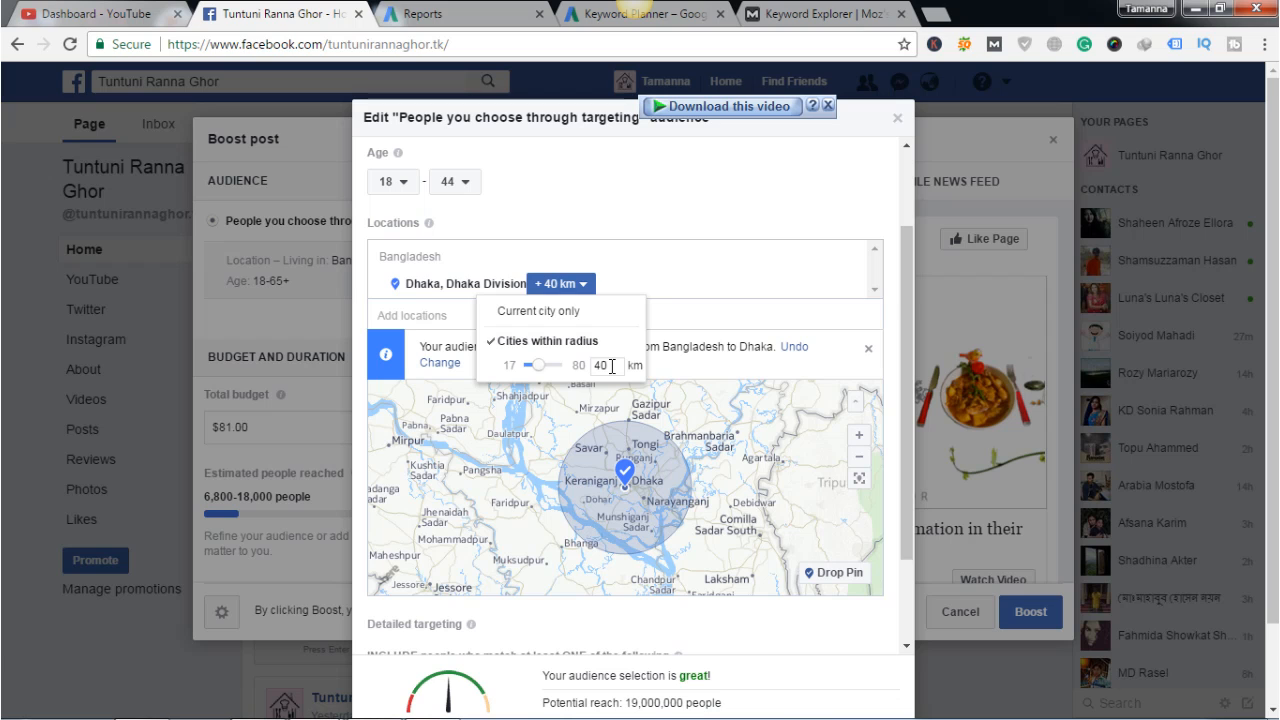
{"action": "left_click_drag", "start_coordinate": [608, 366], "coordinate": [598, 367]}
{"action": "type", "text": "20"}
{"action": "key", "text": "Return"}
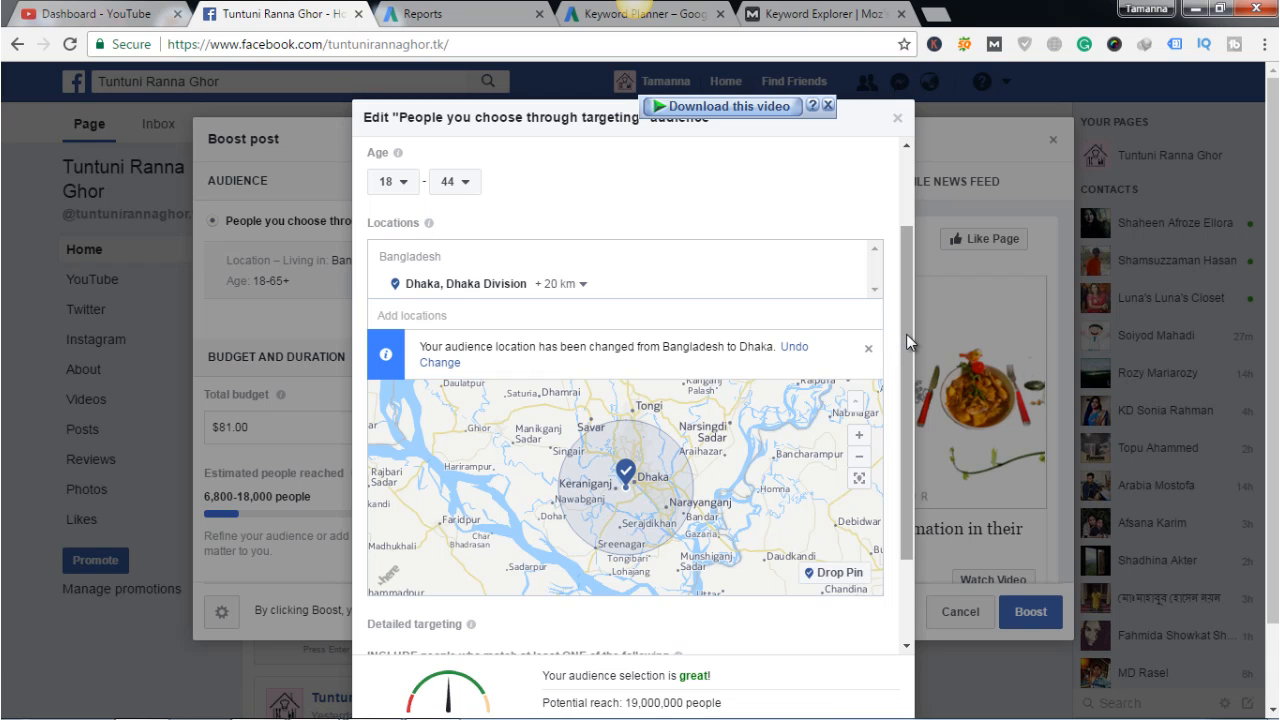
- Browse the detailed targeting categories for people to include and look through the Demographics subcategories
{"action": "scroll", "coordinate": [906, 334], "scroll_direction": "down", "scroll_amount": 1}
{"action": "scroll", "coordinate": [902, 345], "scroll_direction": "up", "scroll_amount": 2}
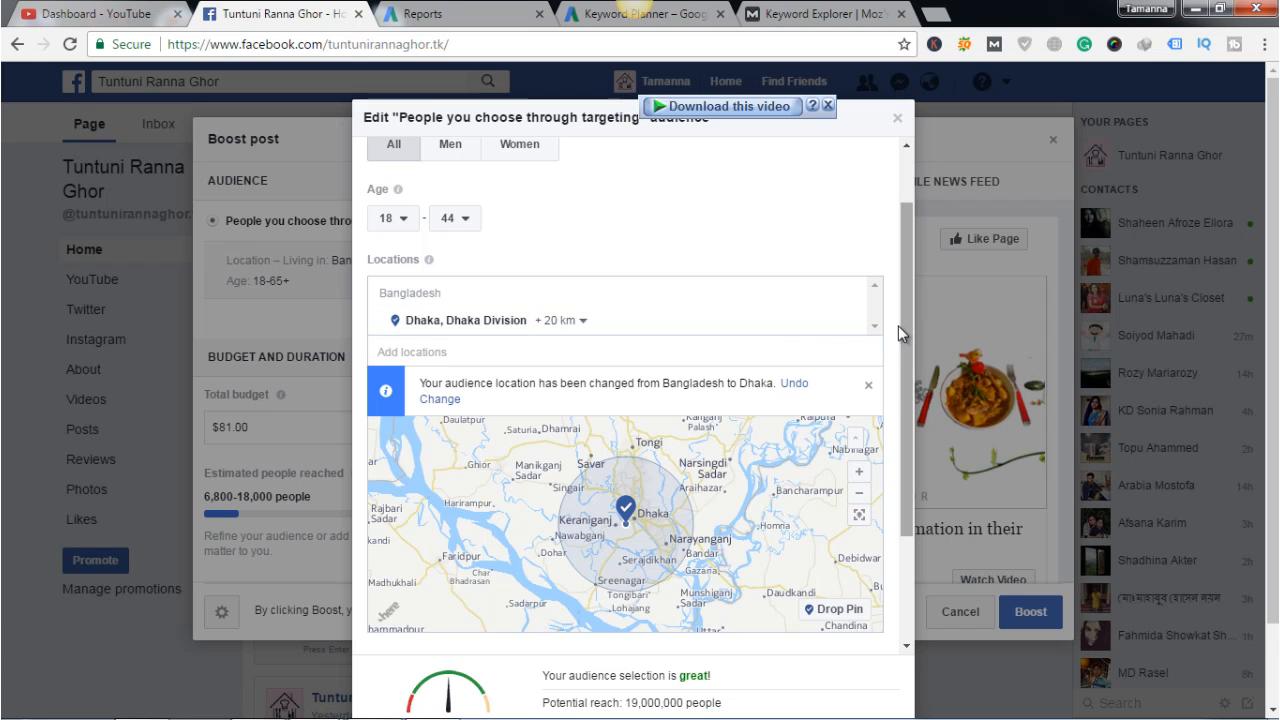
{"action": "left_click_drag", "start_coordinate": [917, 332], "coordinate": [916, 392]}
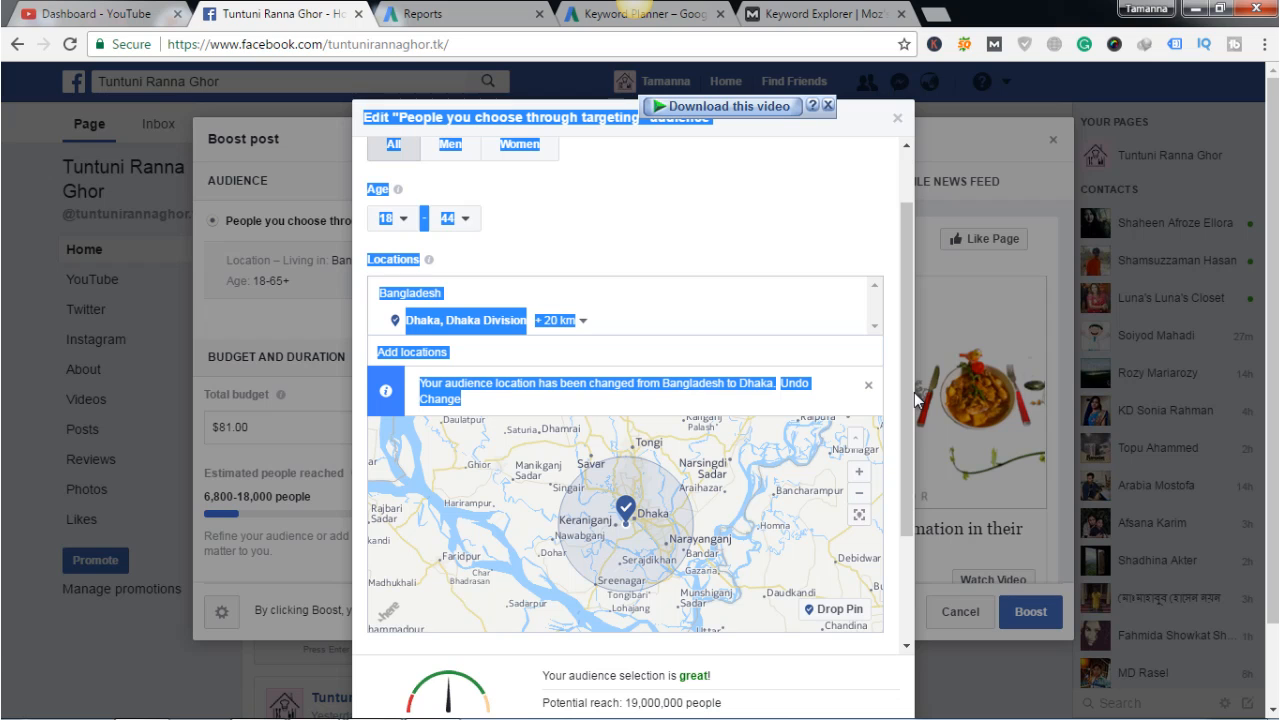
{"action": "left_click", "coordinate": [880, 210]}
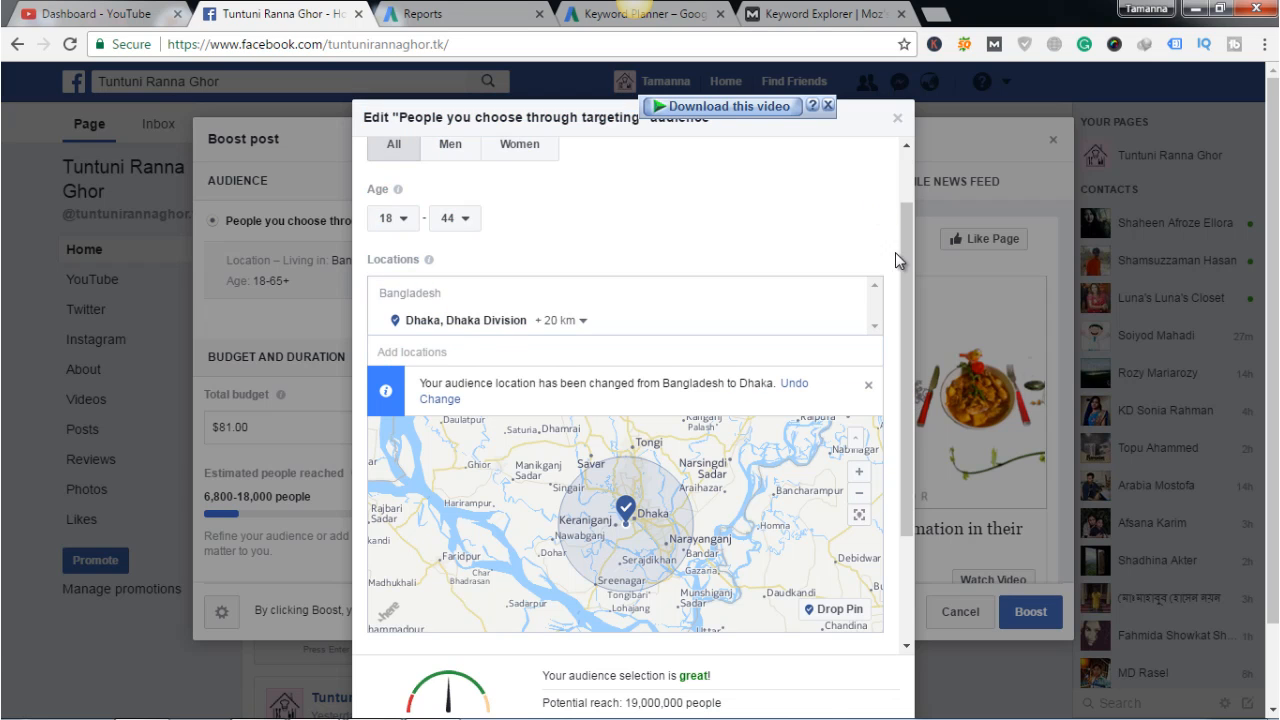
{"action": "left_click_drag", "start_coordinate": [904, 265], "coordinate": [904, 508]}
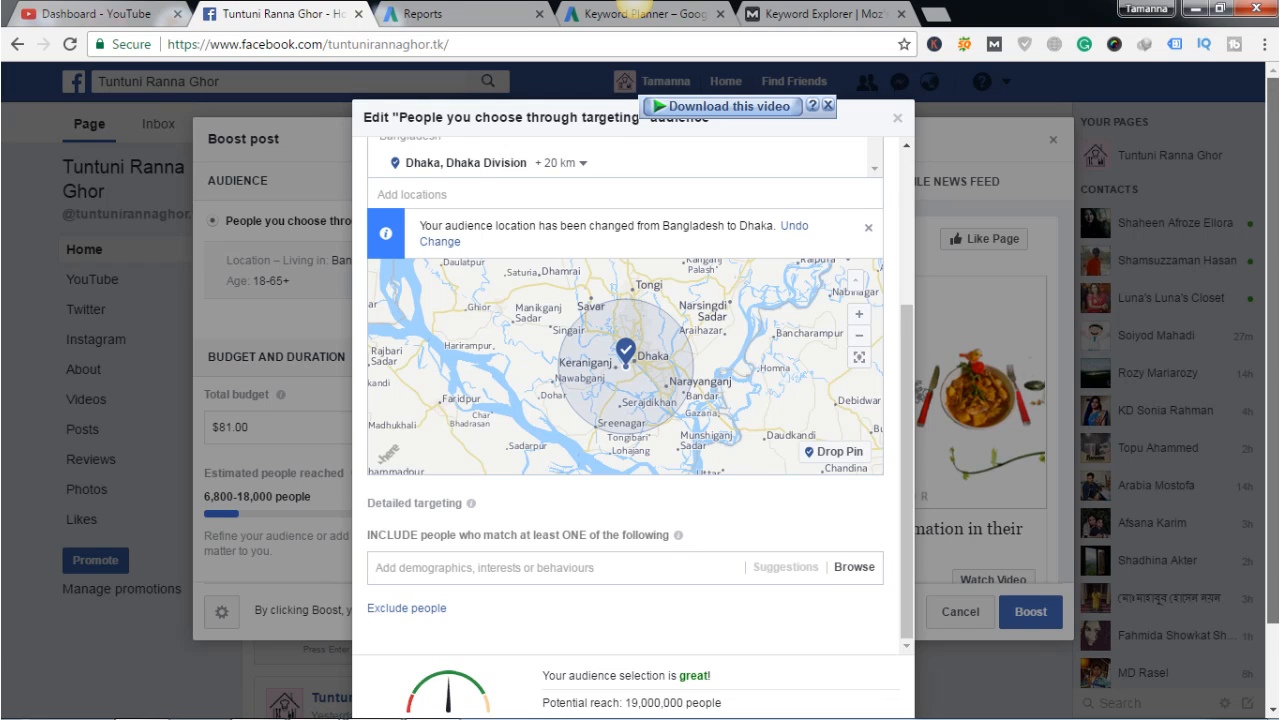
{"action": "left_click_drag", "start_coordinate": [1273, 385], "coordinate": [1273, 466]}
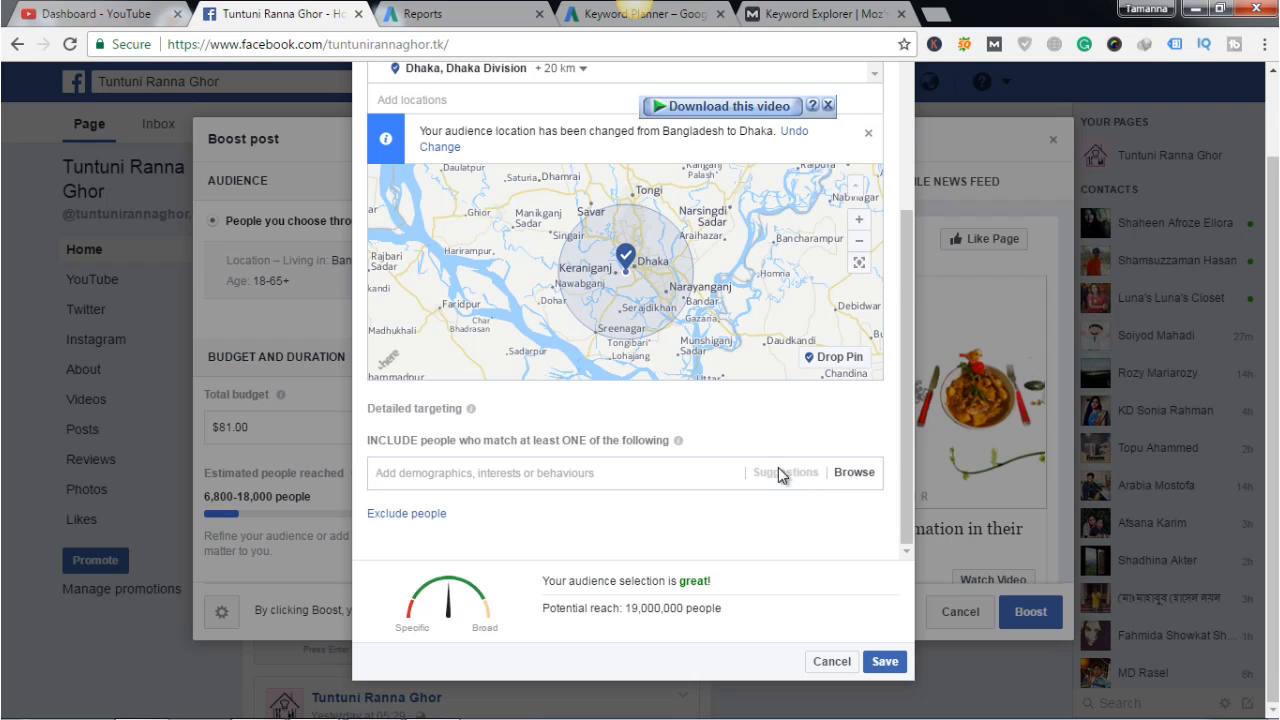
{"action": "left_click", "coordinate": [698, 476]}
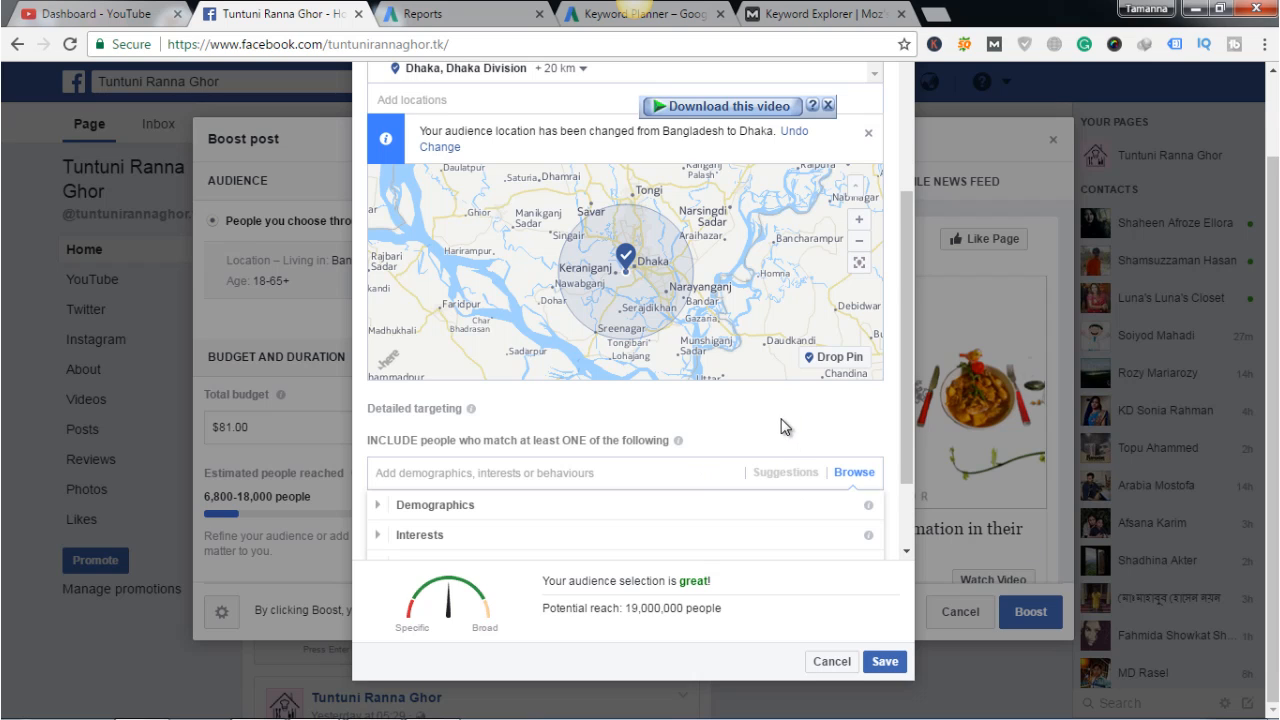
{"action": "scroll", "coordinate": [918, 486], "scroll_direction": "down", "scroll_amount": 1}
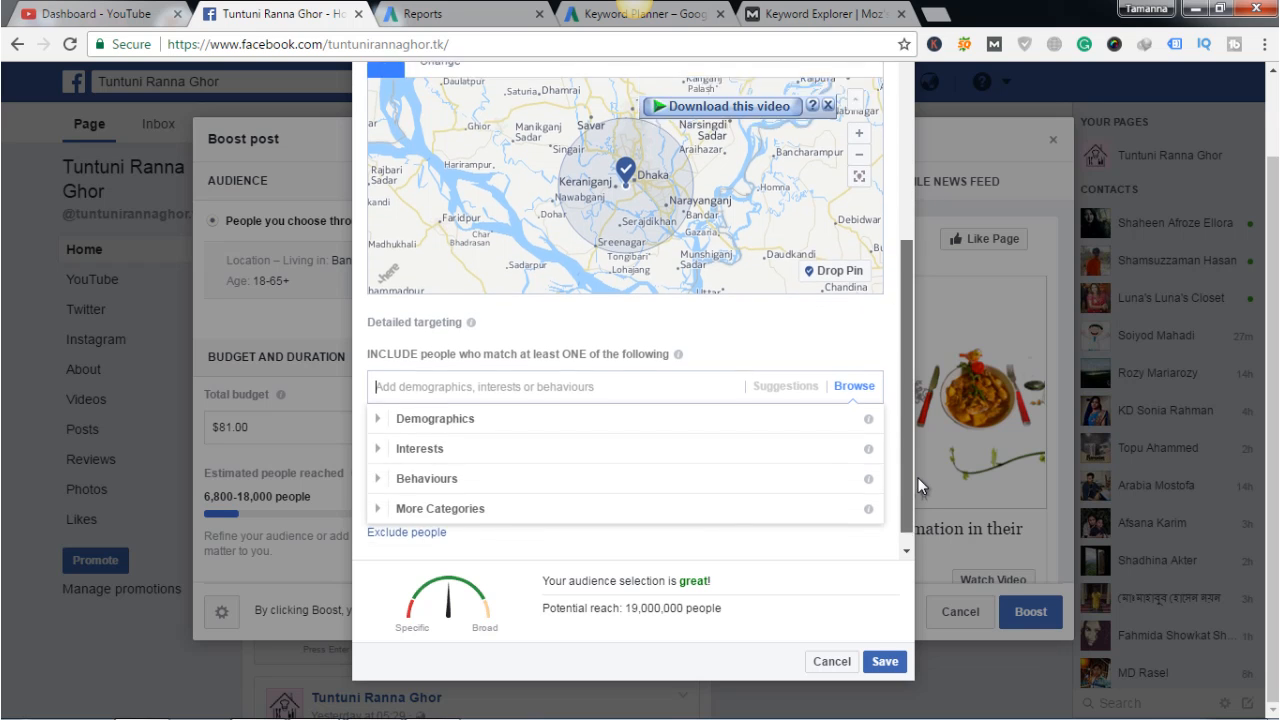
{"action": "scroll", "coordinate": [919, 483], "scroll_direction": "up", "scroll_amount": 1}
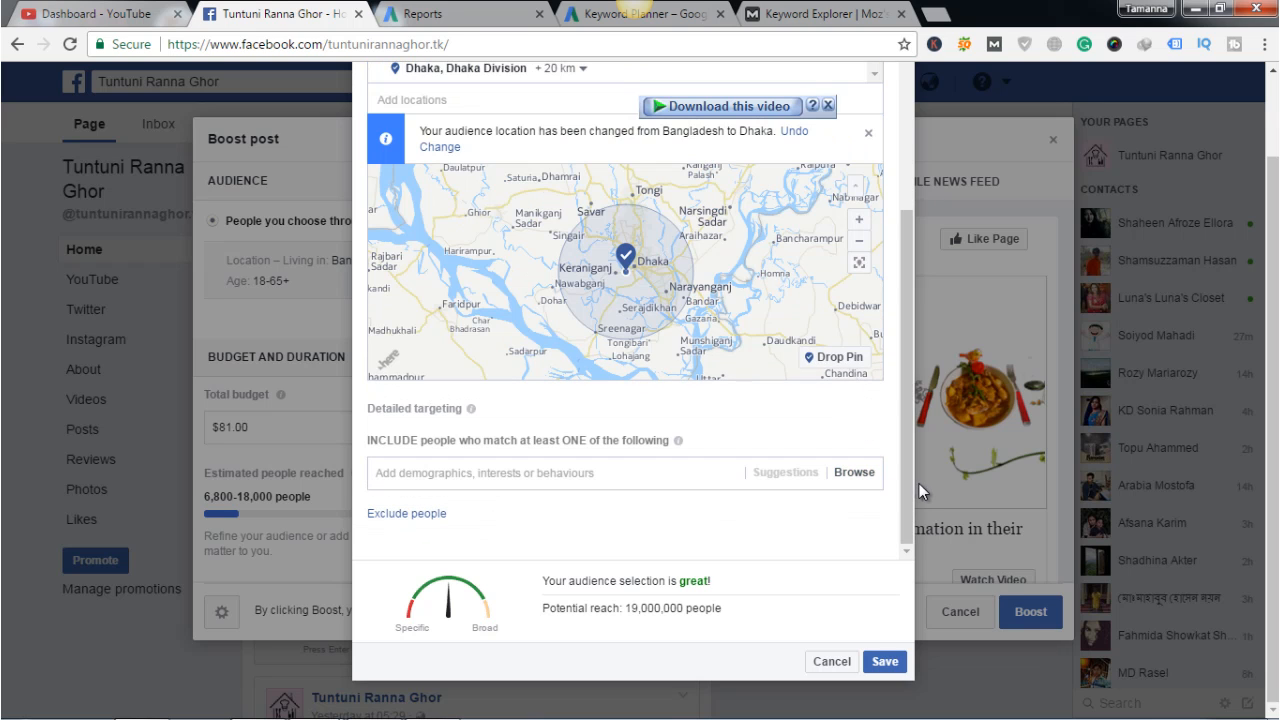
{"action": "left_click", "coordinate": [843, 477]}
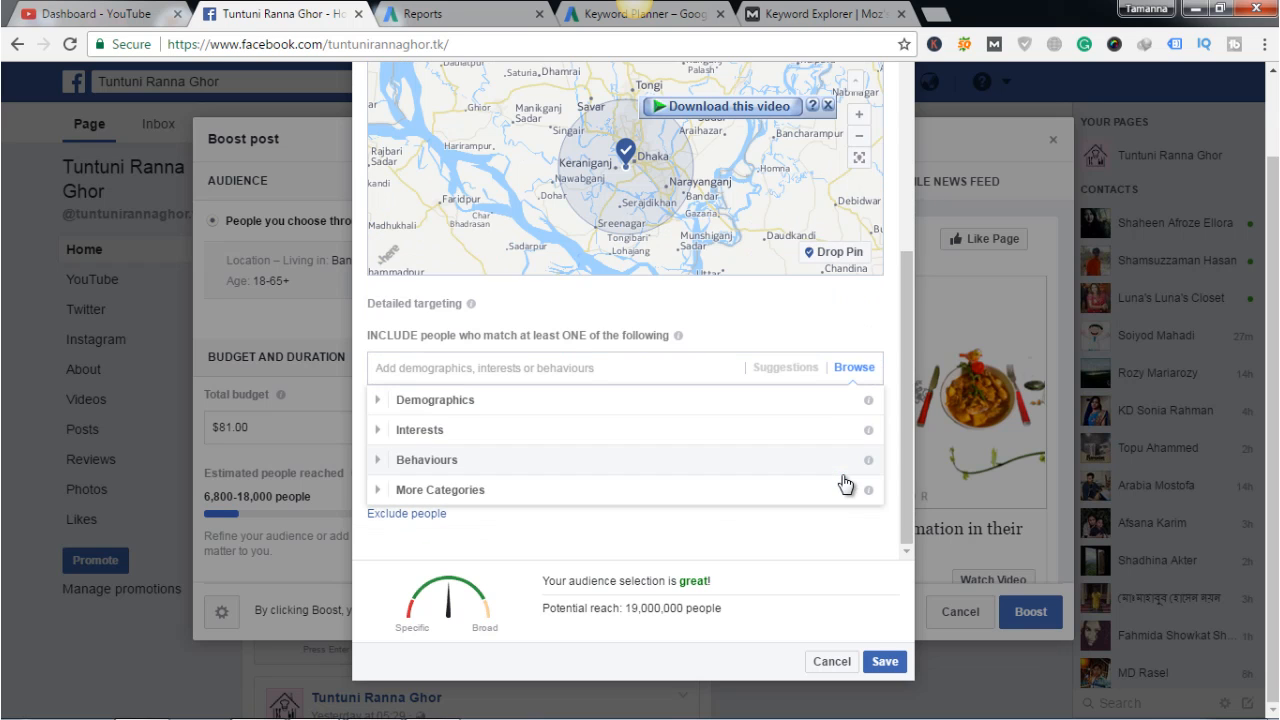
{"action": "left_click", "coordinate": [446, 402]}
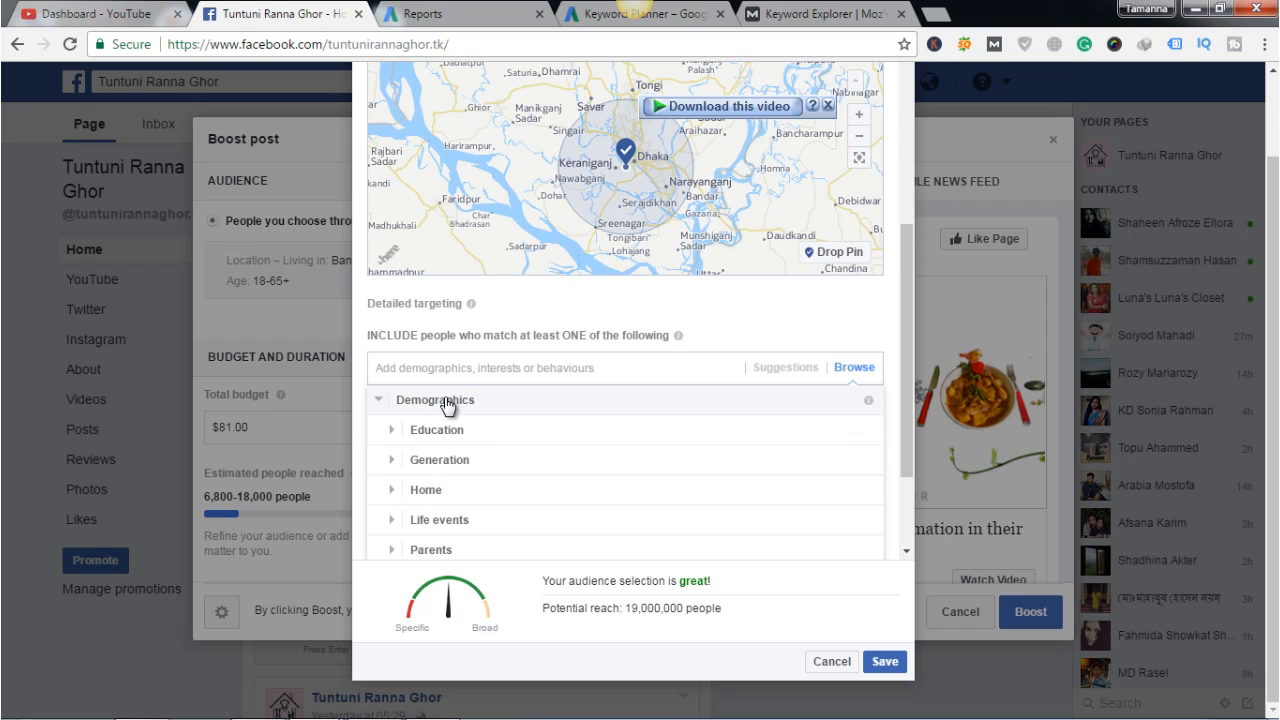
{"action": "left_click", "coordinate": [446, 402]}
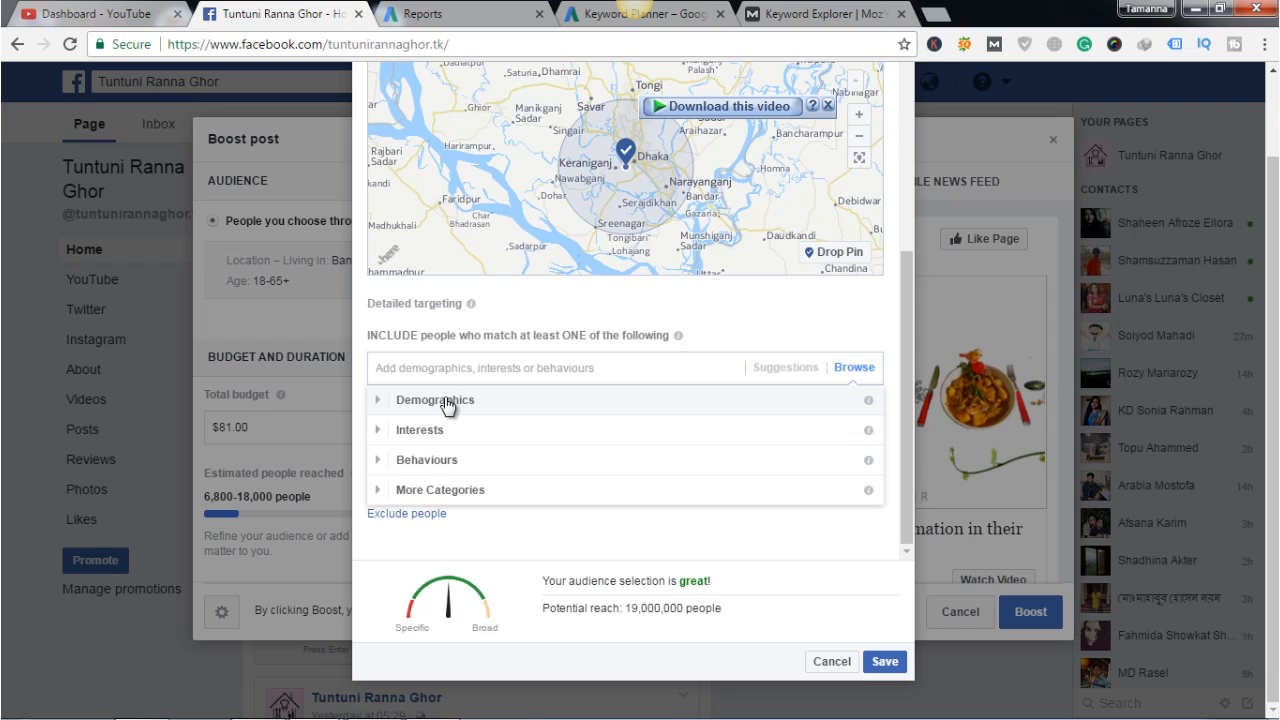
- Include people by undergrad years 2017–2021 from the Education demographics in the detailed targeting
{"action": "left_click", "coordinate": [447, 406]}
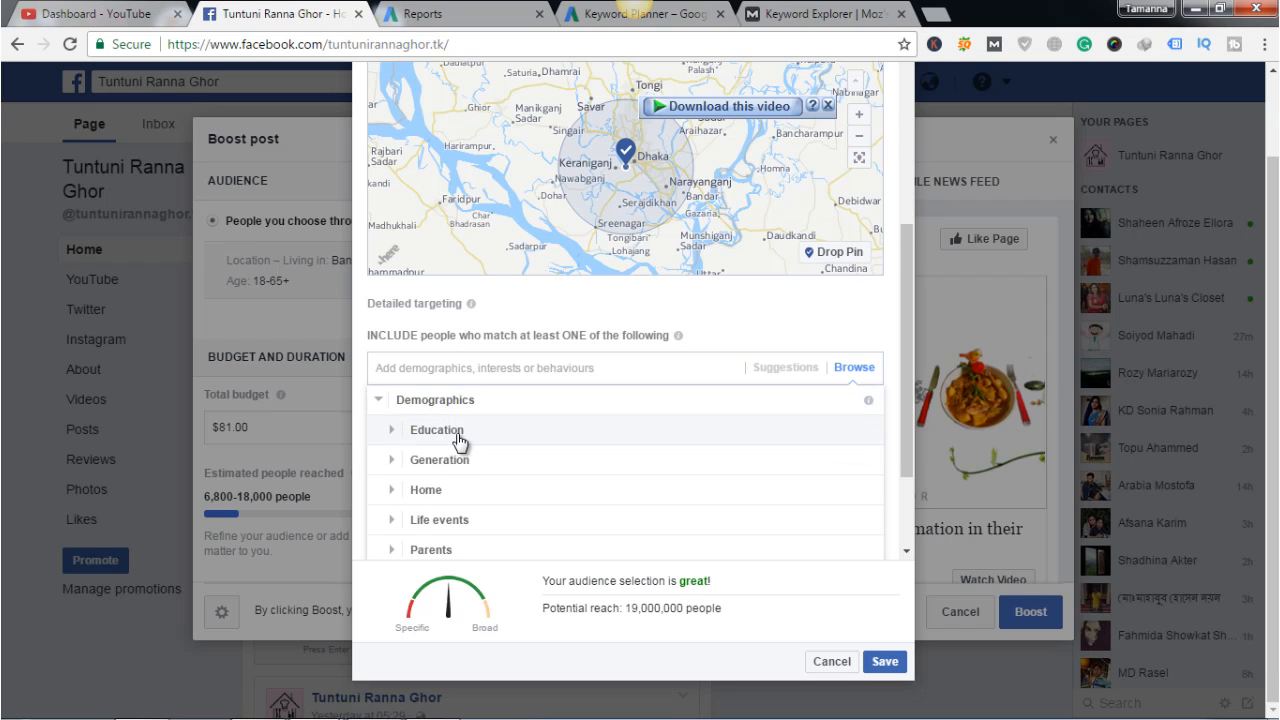
{"action": "left_click", "coordinate": [459, 441]}
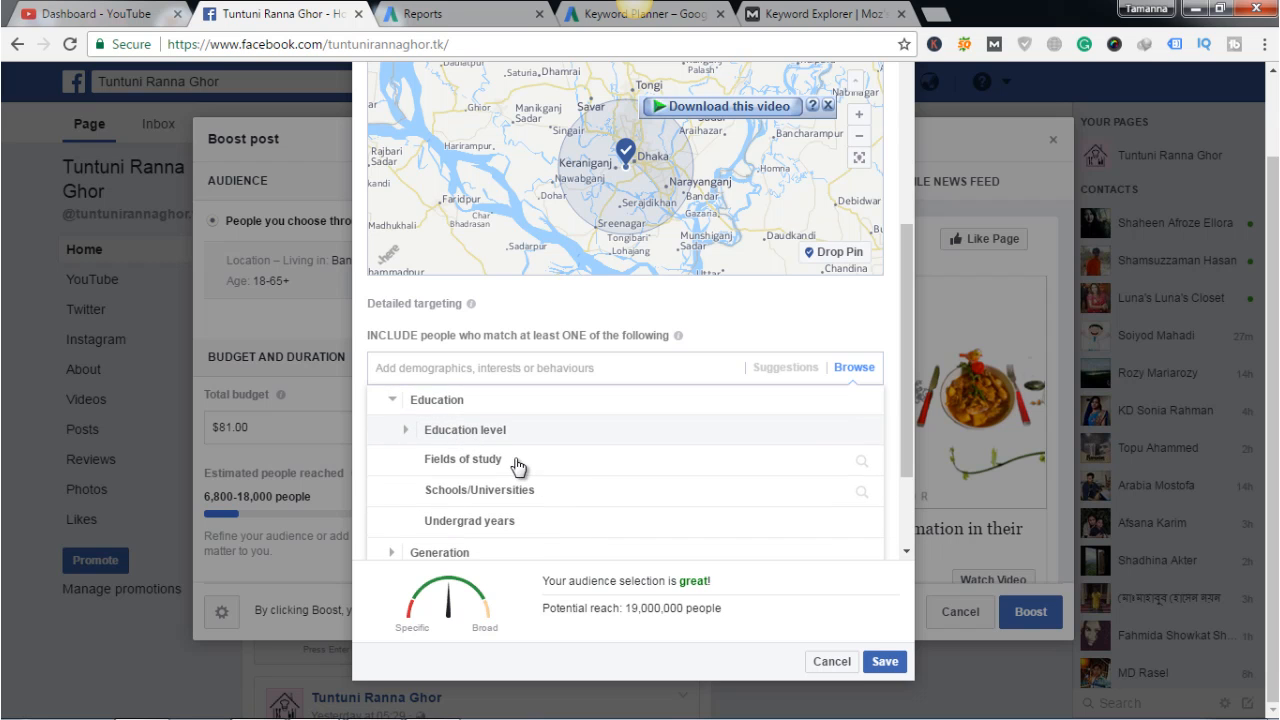
{"action": "left_click_drag", "start_coordinate": [907, 445], "coordinate": [907, 507]}
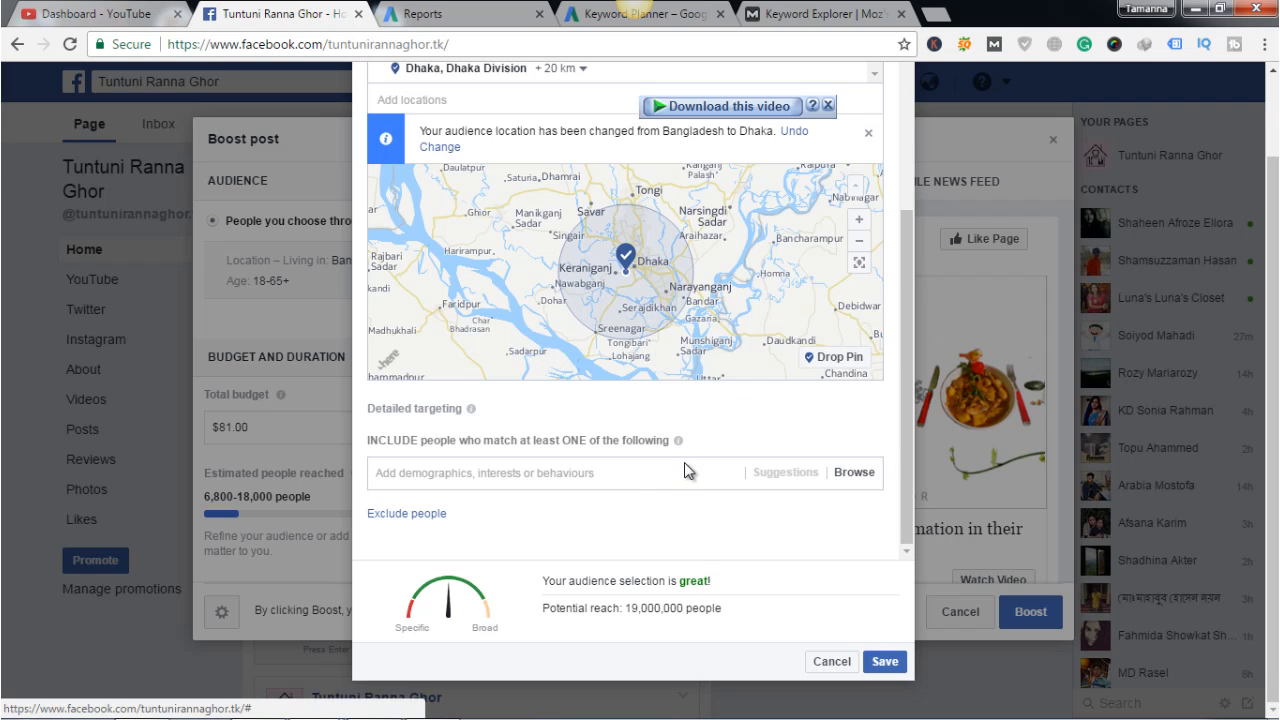
{"action": "left_click", "coordinate": [628, 486]}
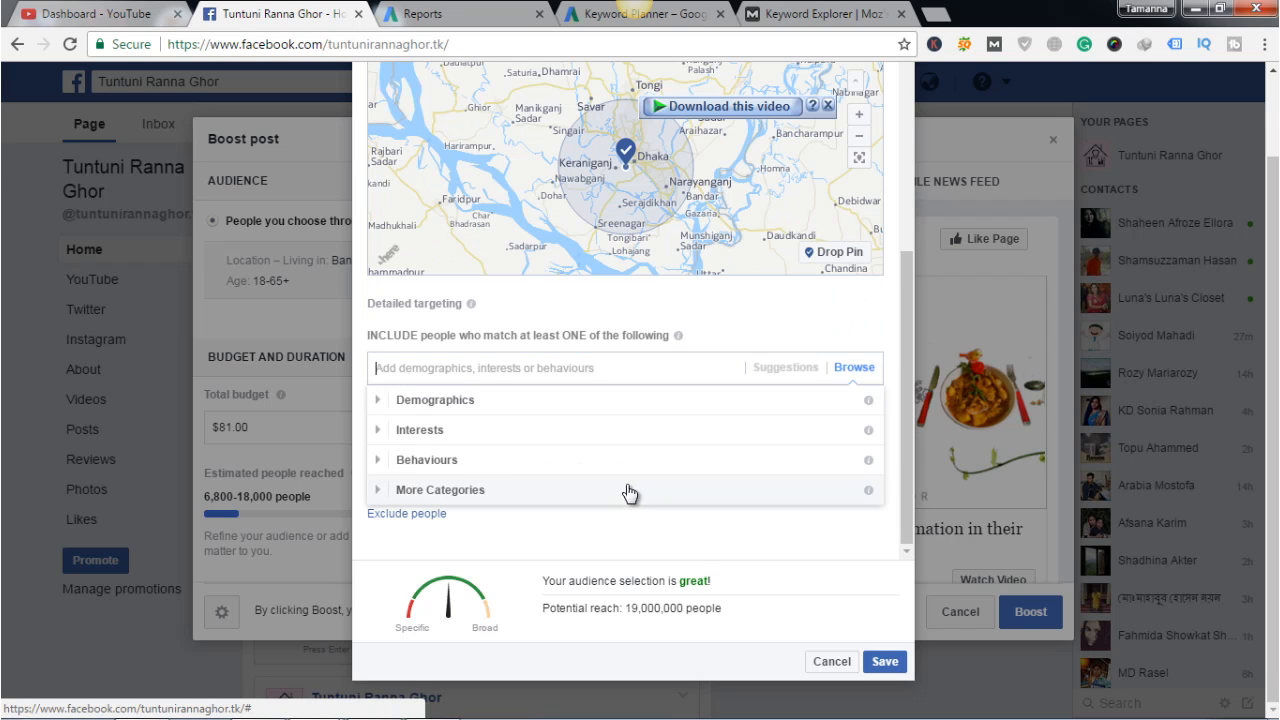
{"action": "left_click", "coordinate": [477, 411]}
{"action": "left_click", "coordinate": [441, 320]}
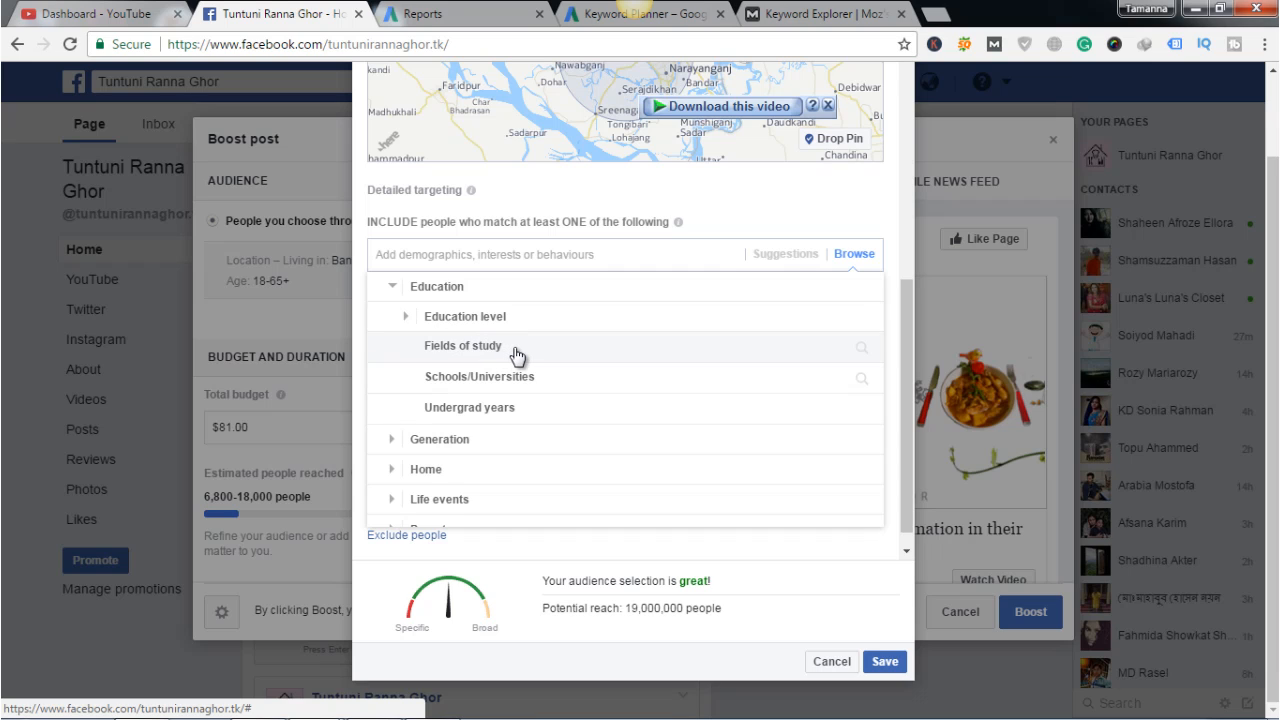
{"action": "left_click", "coordinate": [512, 410]}
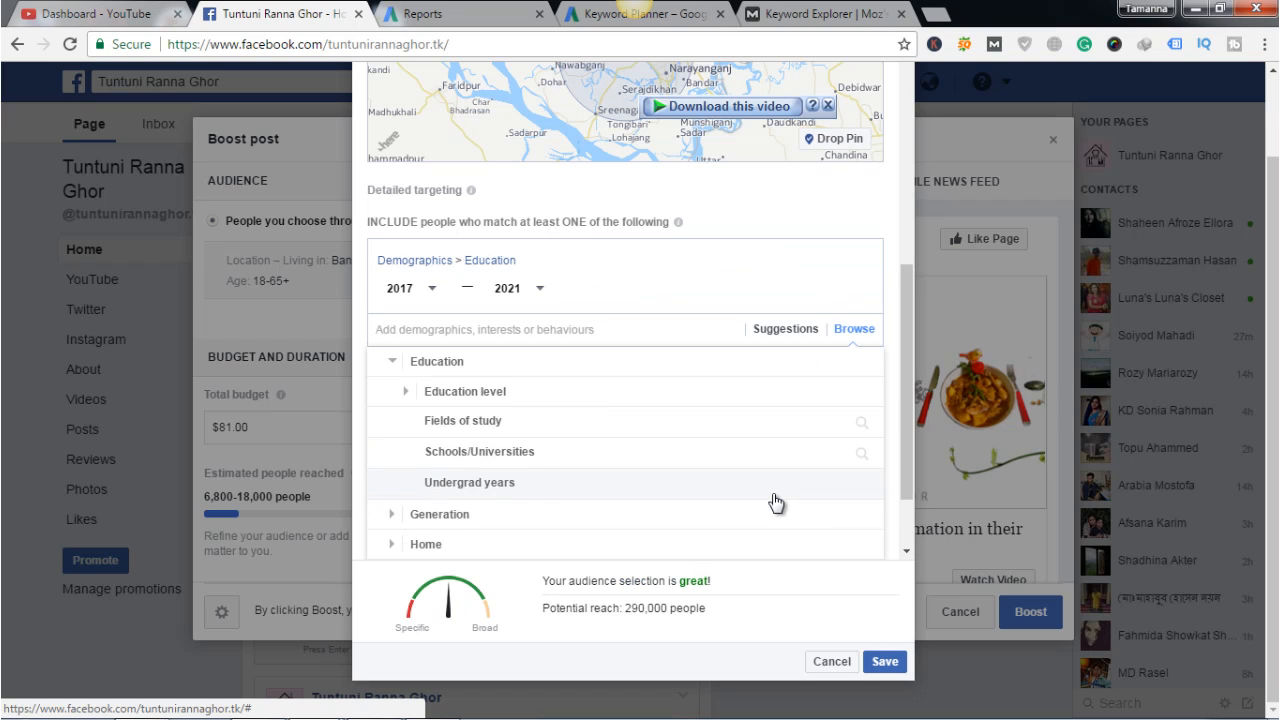
- Search the fields of study for "hotel" and include Hotel managment in the detailed targeting
{"action": "left_click", "coordinate": [475, 431]}
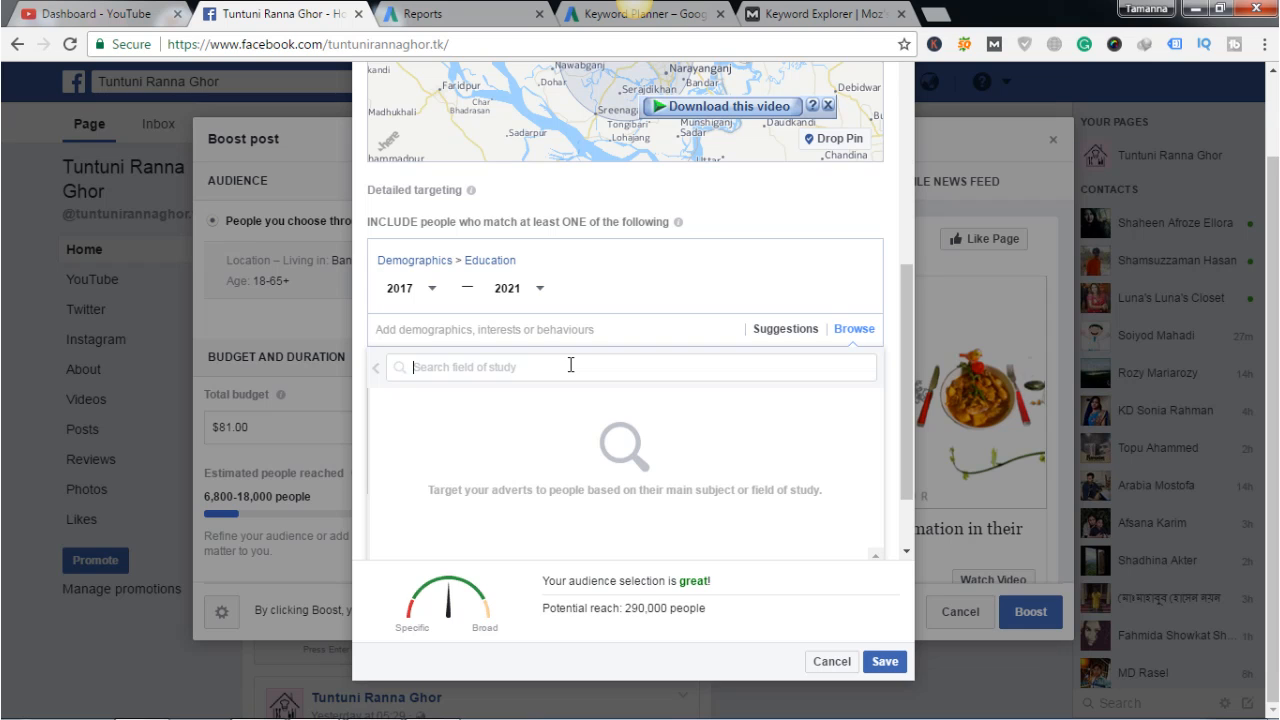
{"action": "type", "text": "ho"}
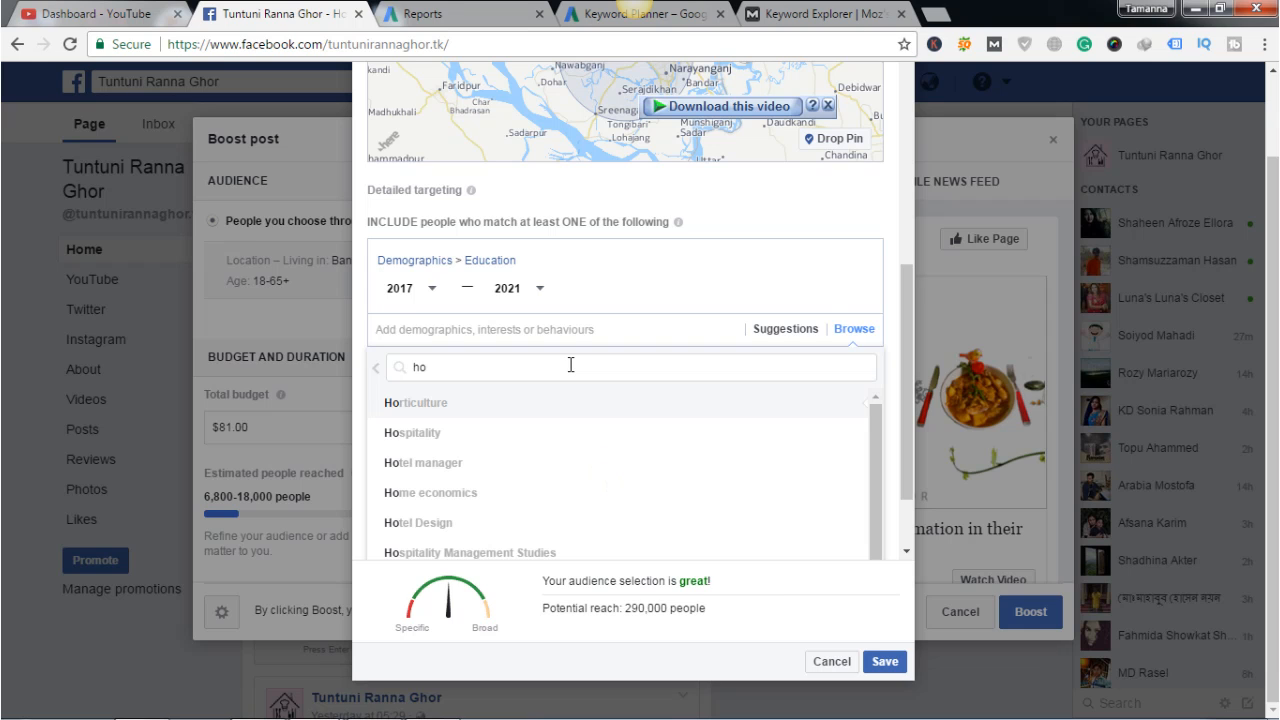
{"action": "type", "text": "tel"}
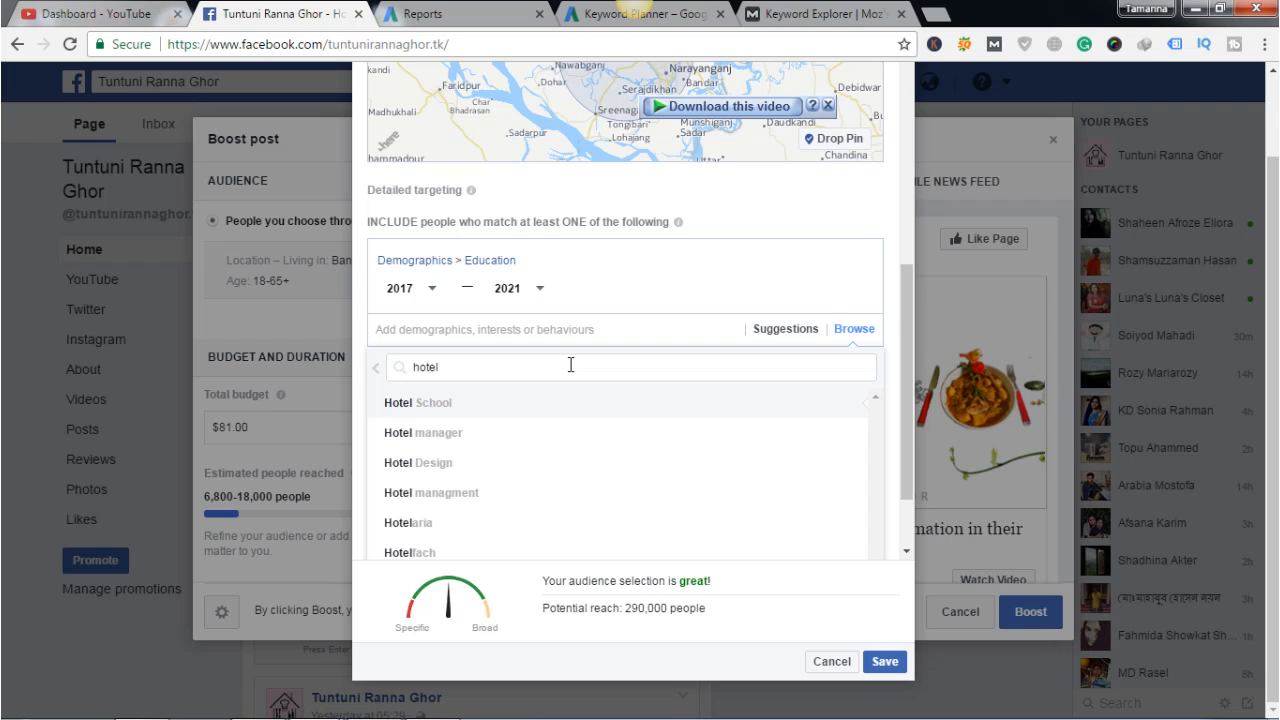
{"action": "left_click", "coordinate": [476, 491]}
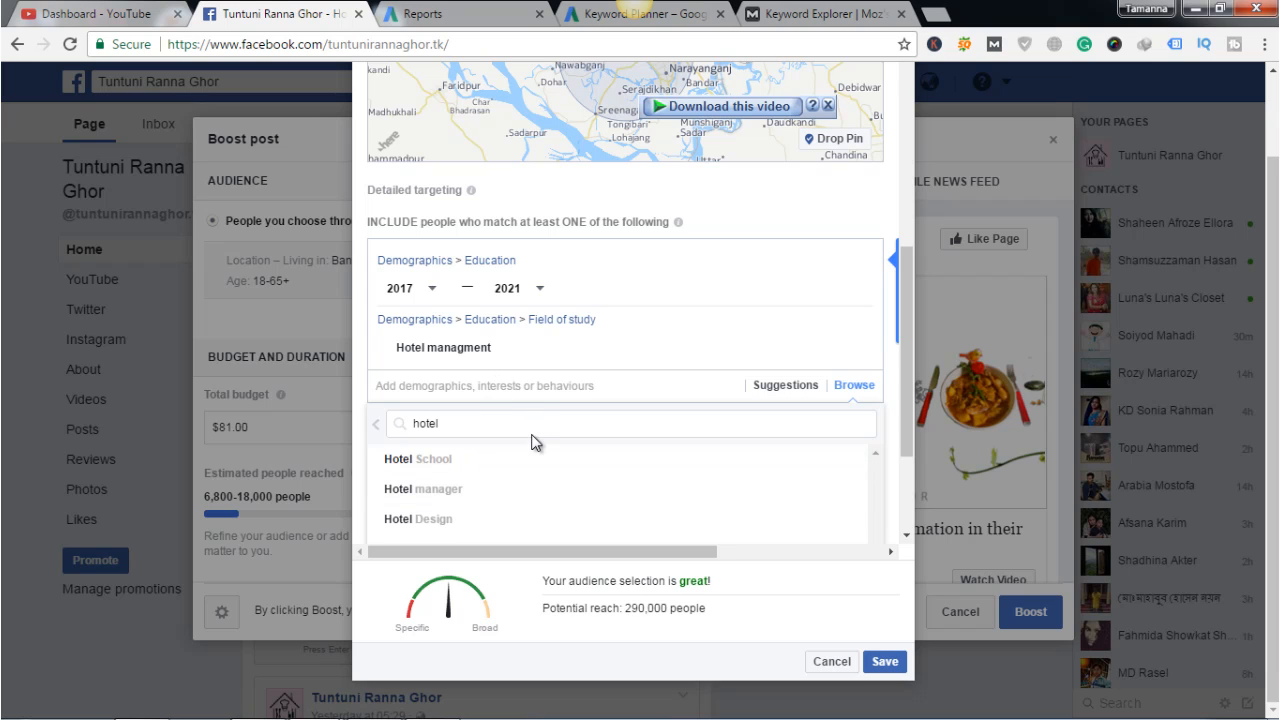
- Include the suggested Family-based households demographic and look through the remaining targeting suggestions
{"action": "left_click", "coordinate": [765, 386]}
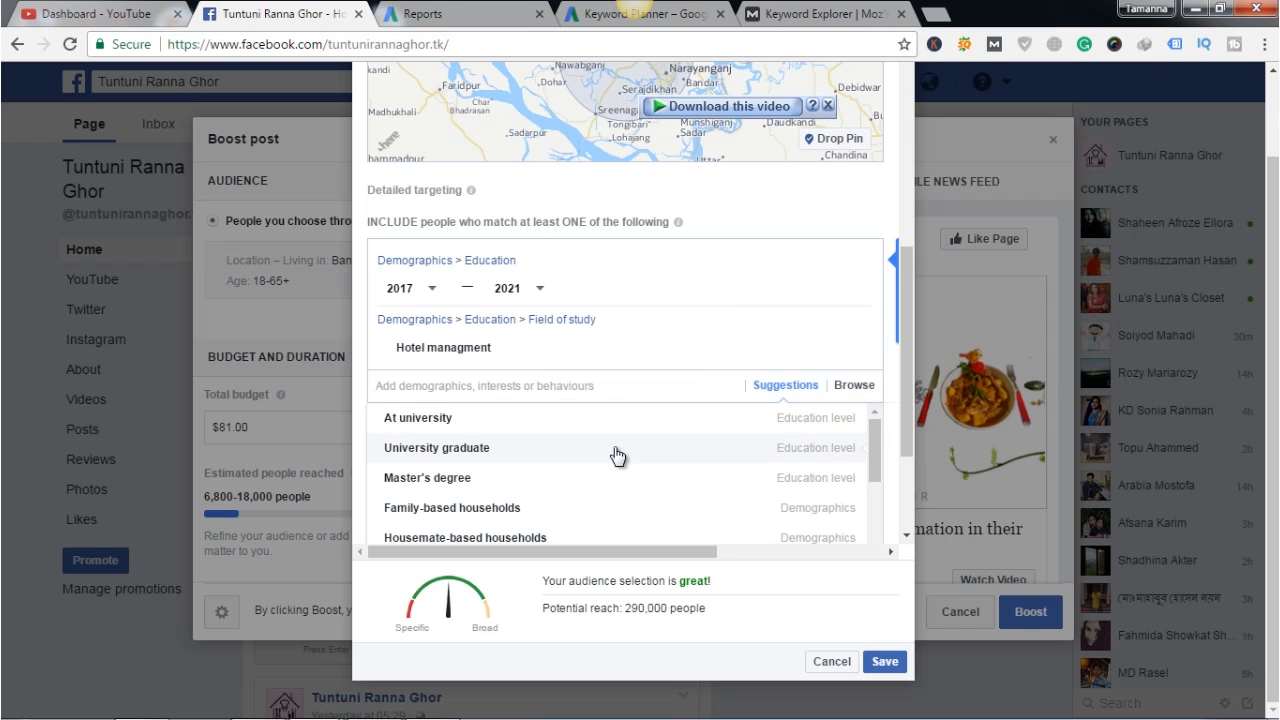
{"action": "left_click", "coordinate": [614, 512]}
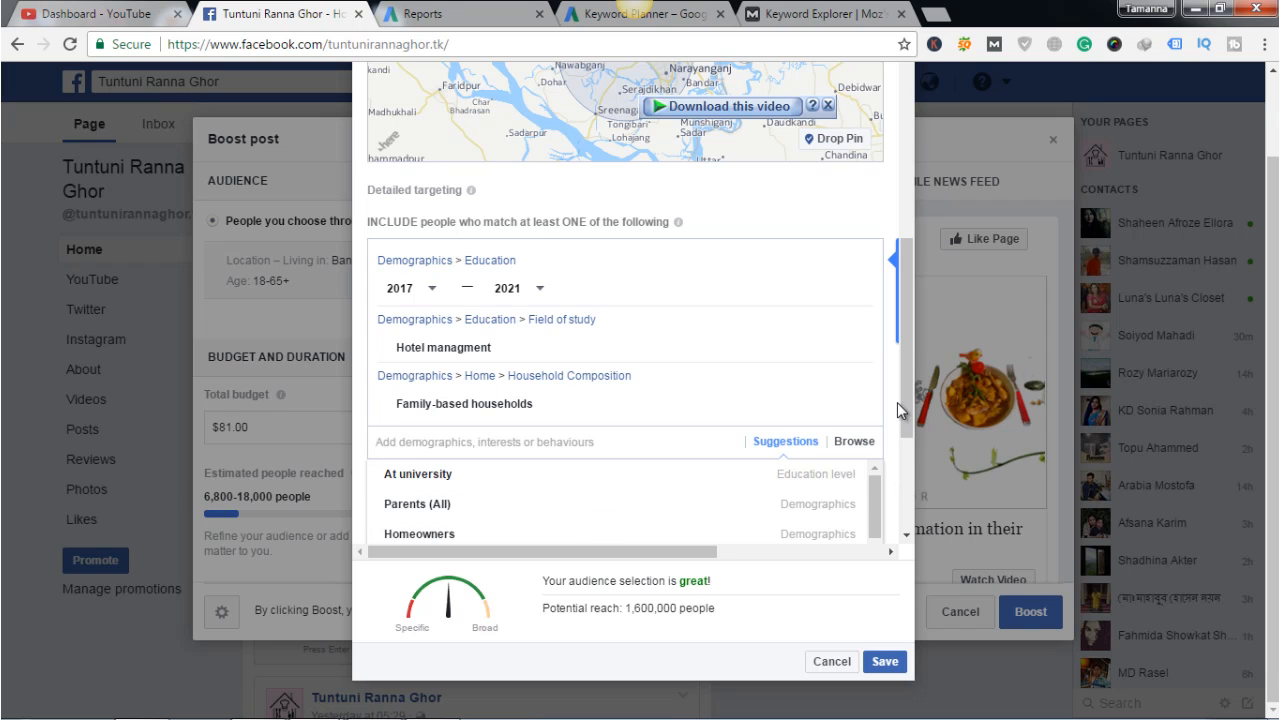
{"action": "left_click_drag", "start_coordinate": [905, 402], "coordinate": [907, 489]}
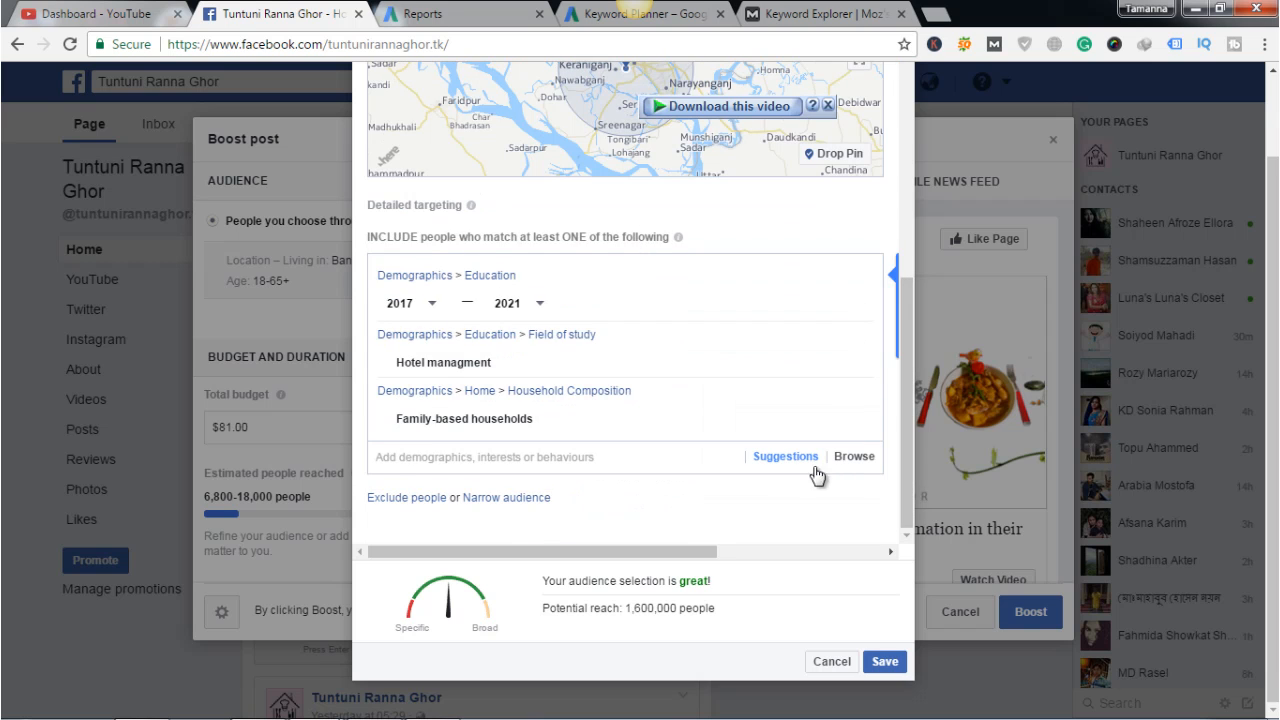
{"action": "left_click", "coordinate": [786, 457]}
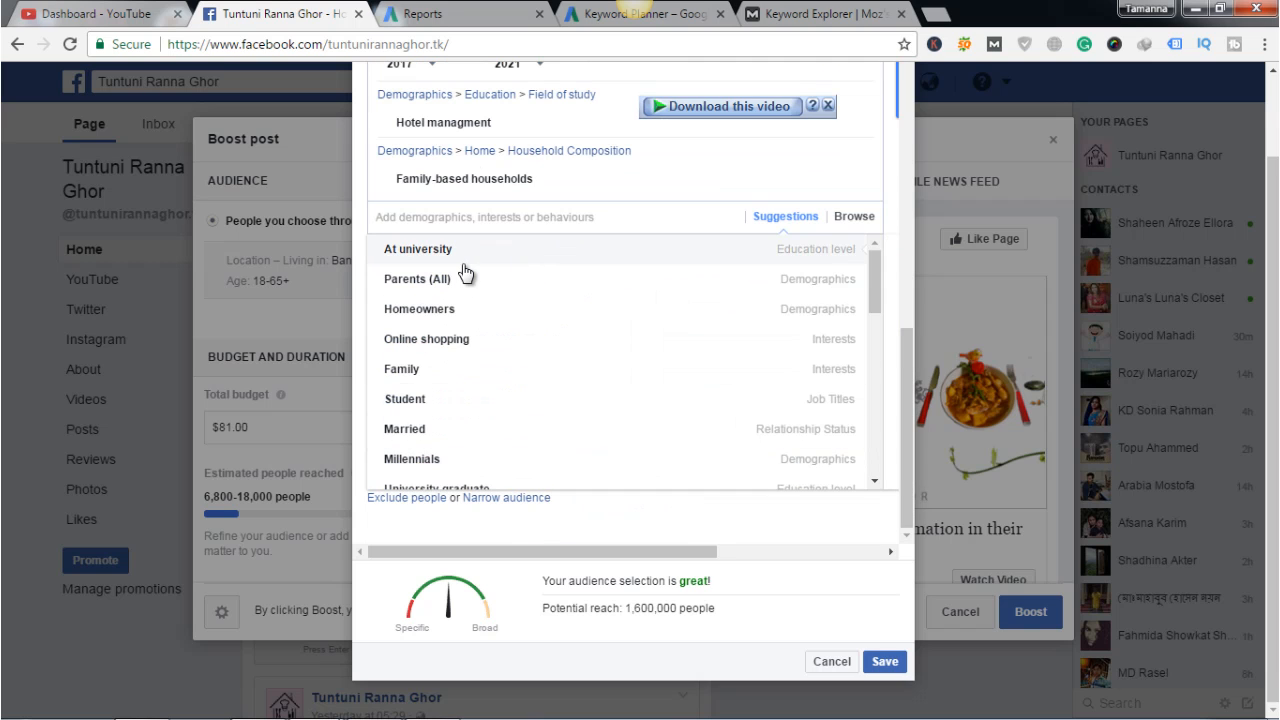
{"action": "left_click_drag", "start_coordinate": [878, 261], "coordinate": [882, 415]}
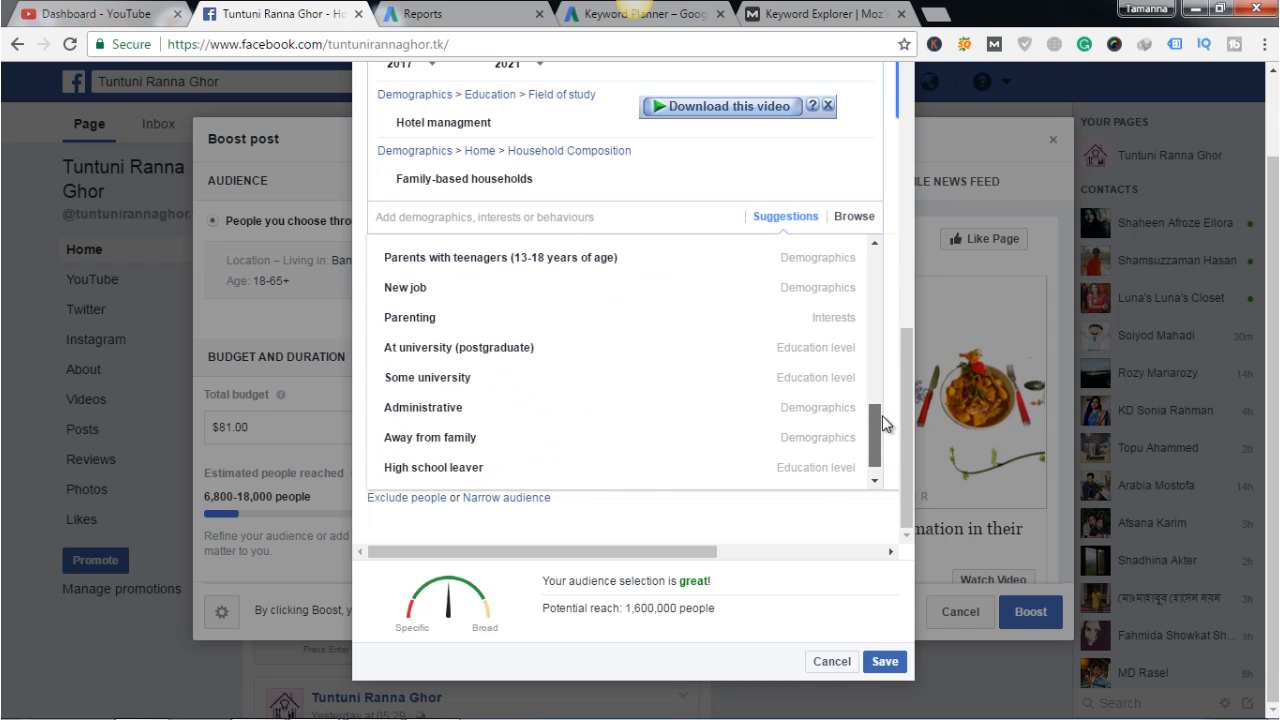
{"action": "left_click", "coordinate": [526, 500]}
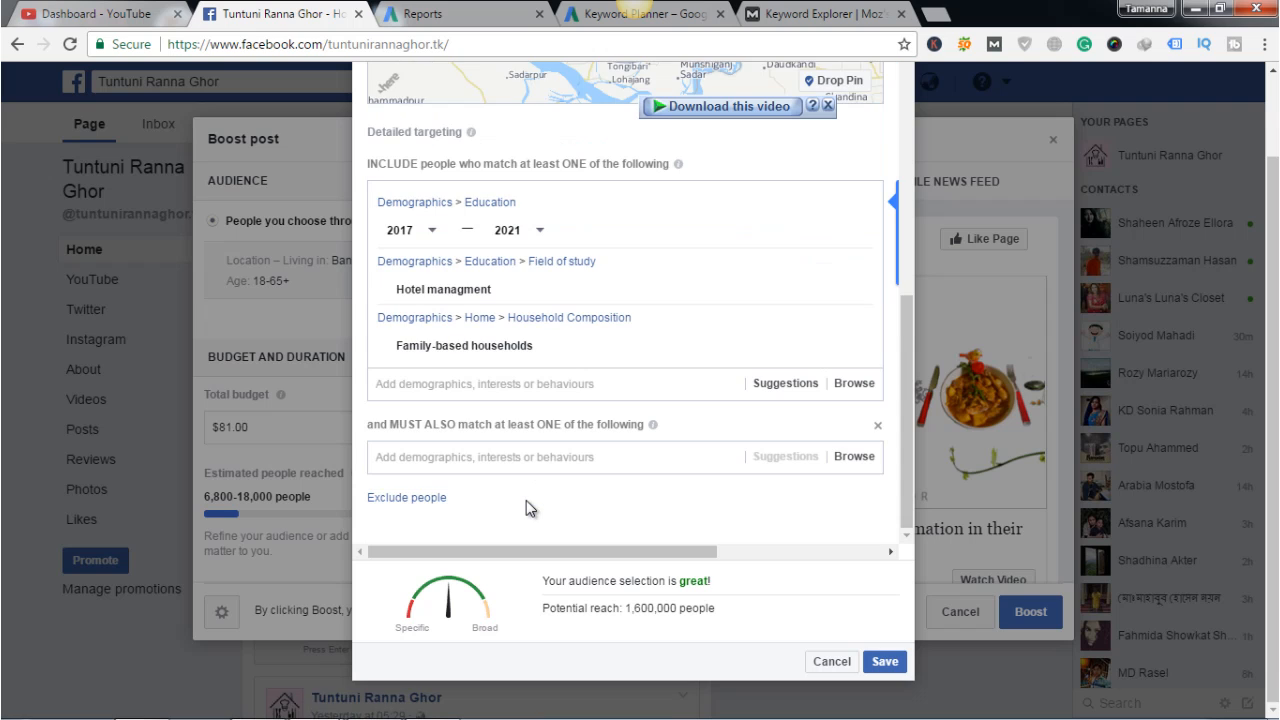
{"action": "left_click", "coordinate": [557, 453]}
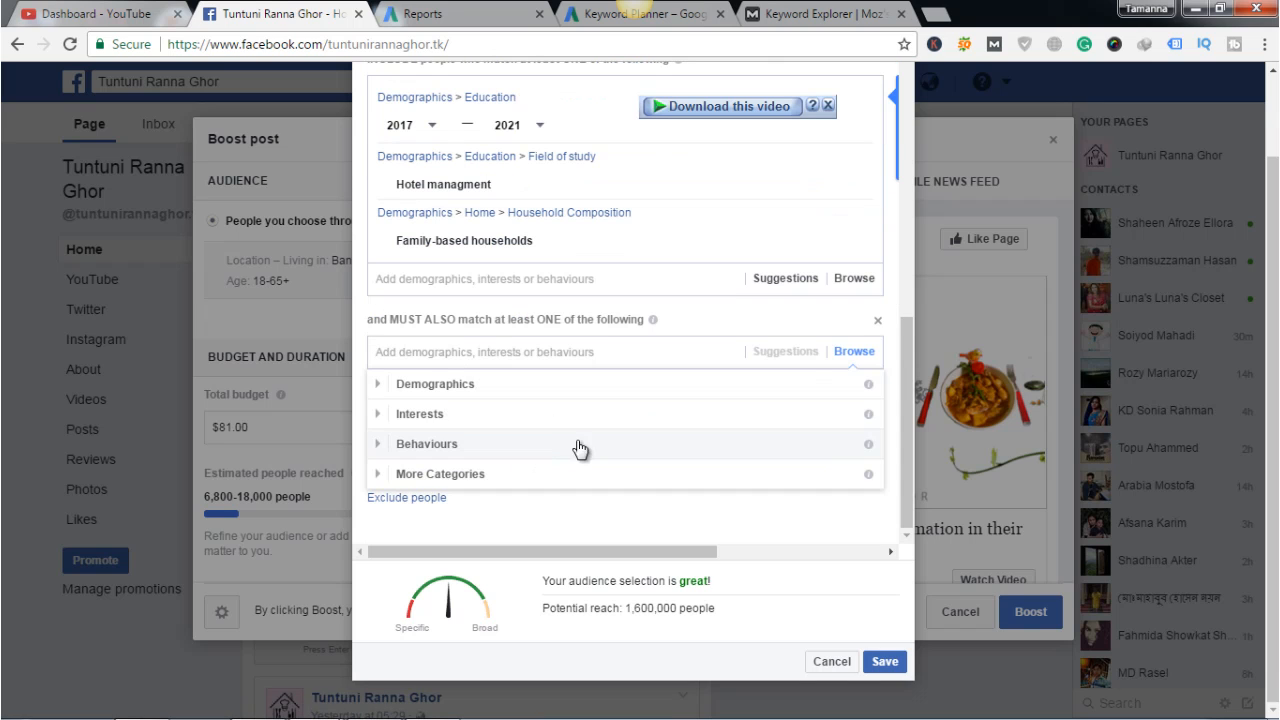
{"action": "left_click", "coordinate": [877, 323]}
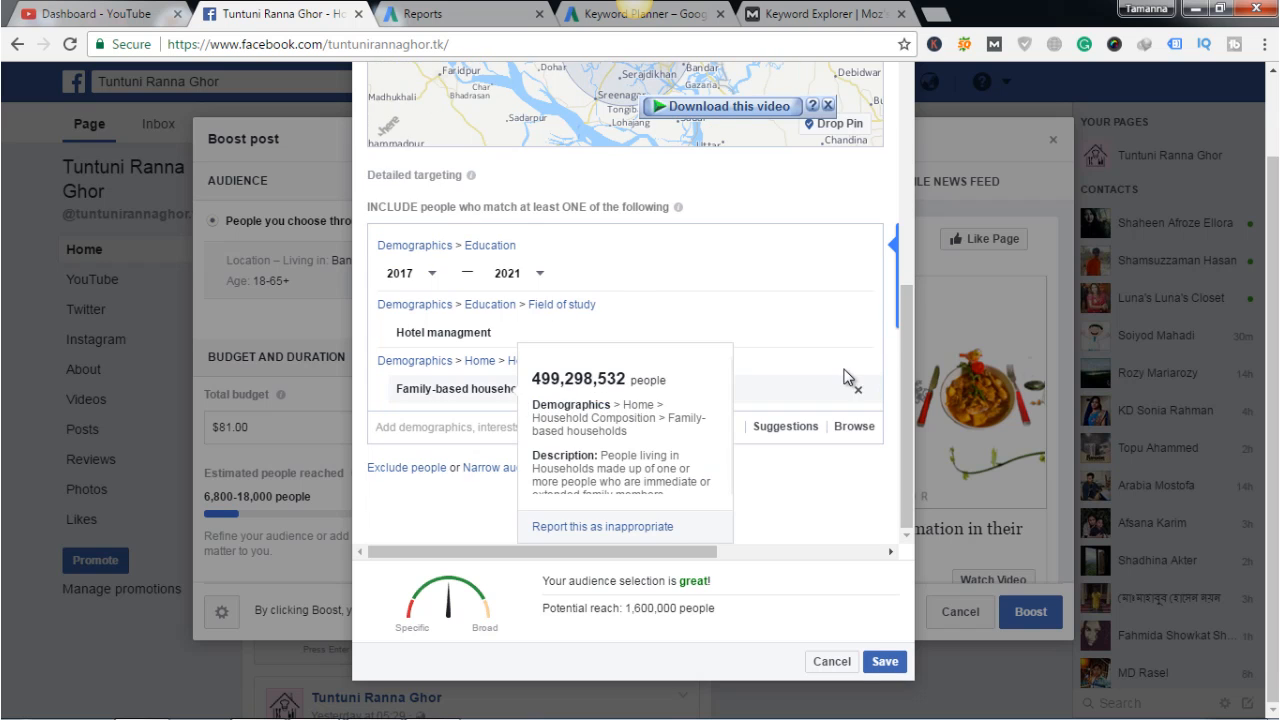
- Exclude New parents (0-12 months) from the audience, found under Demographics > Parents > All Parents
{"action": "mouse_move", "coordinate": [838, 366]}
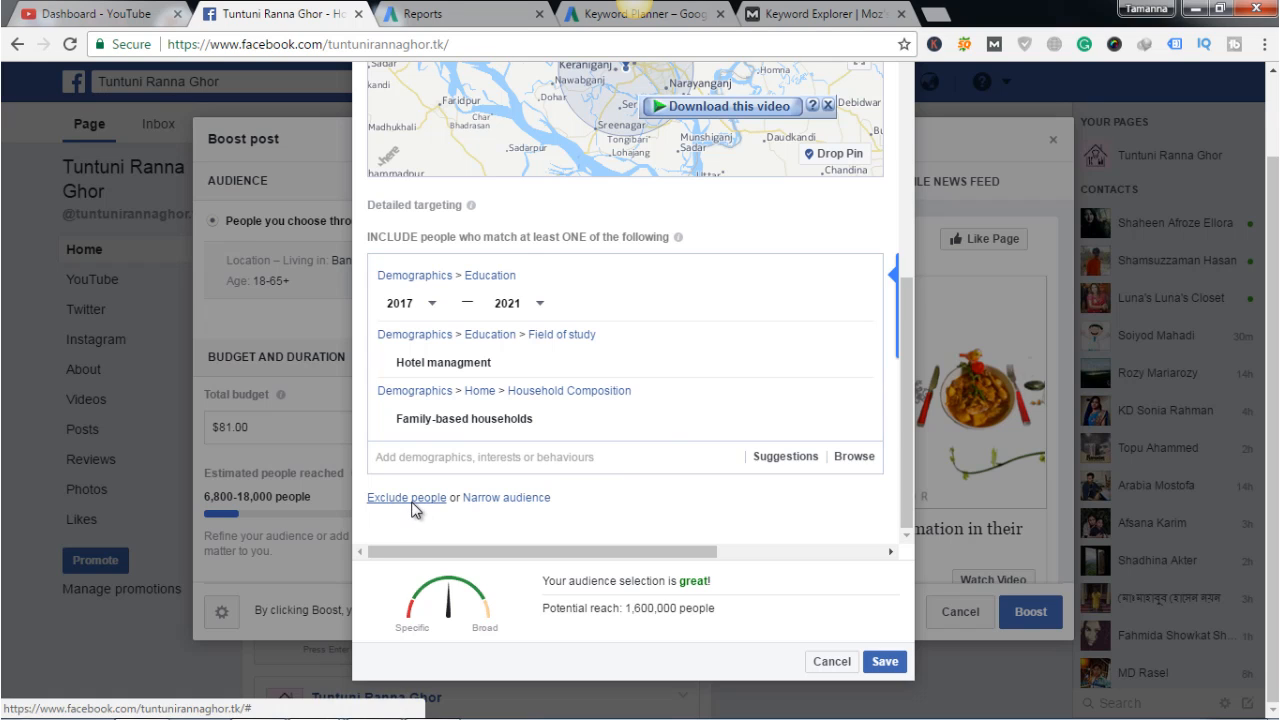
{"action": "left_click", "coordinate": [412, 508]}
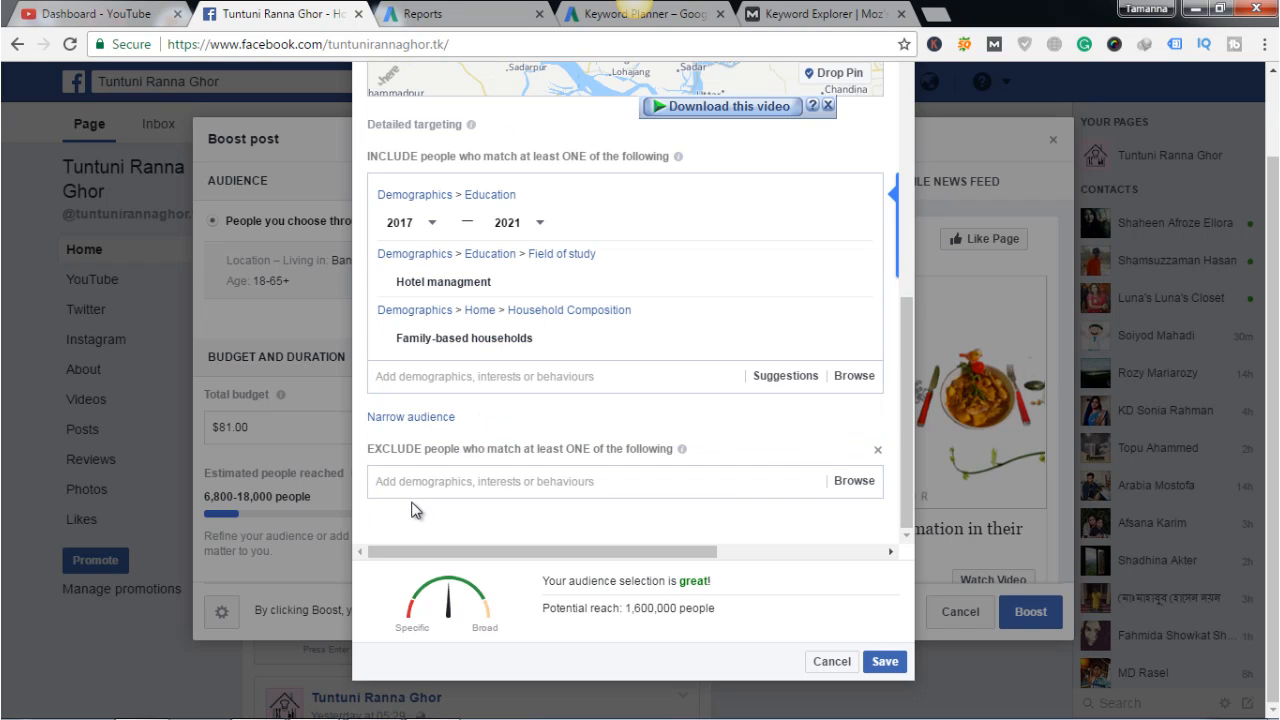
{"action": "left_click", "coordinate": [490, 480]}
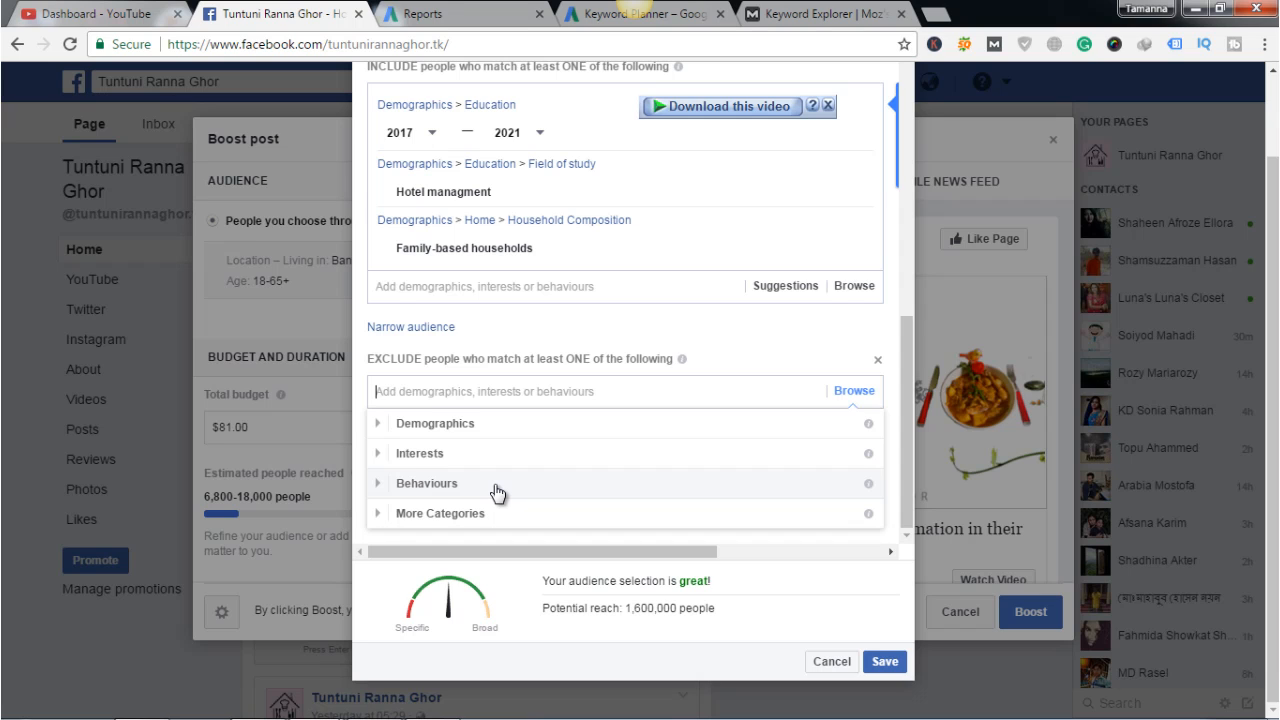
{"action": "left_click", "coordinate": [474, 426]}
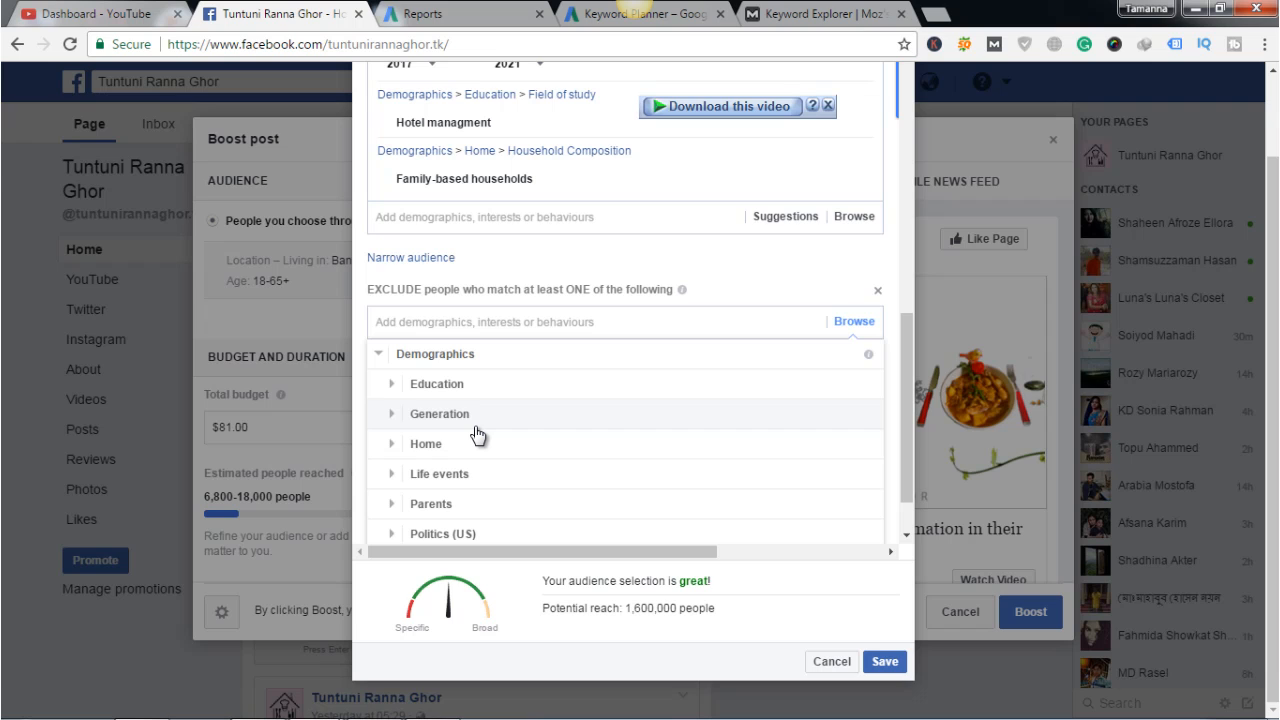
{"action": "left_click", "coordinate": [515, 503]}
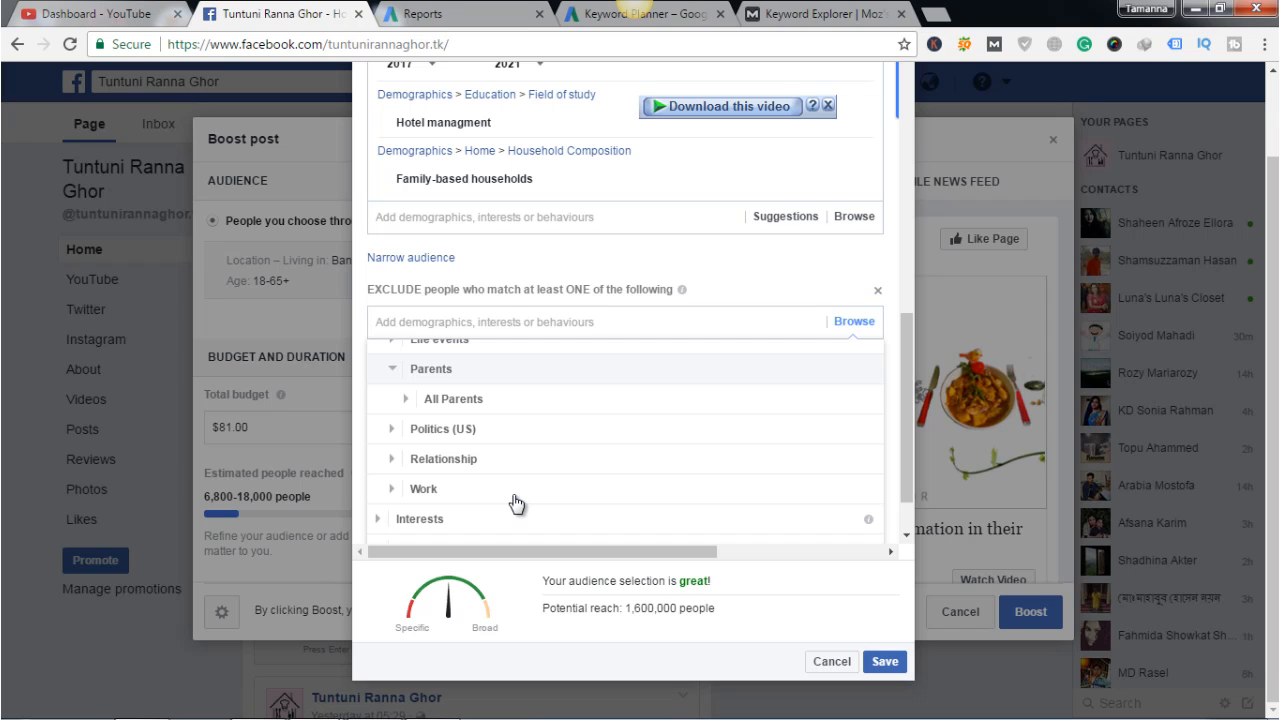
{"action": "left_click", "coordinate": [499, 413]}
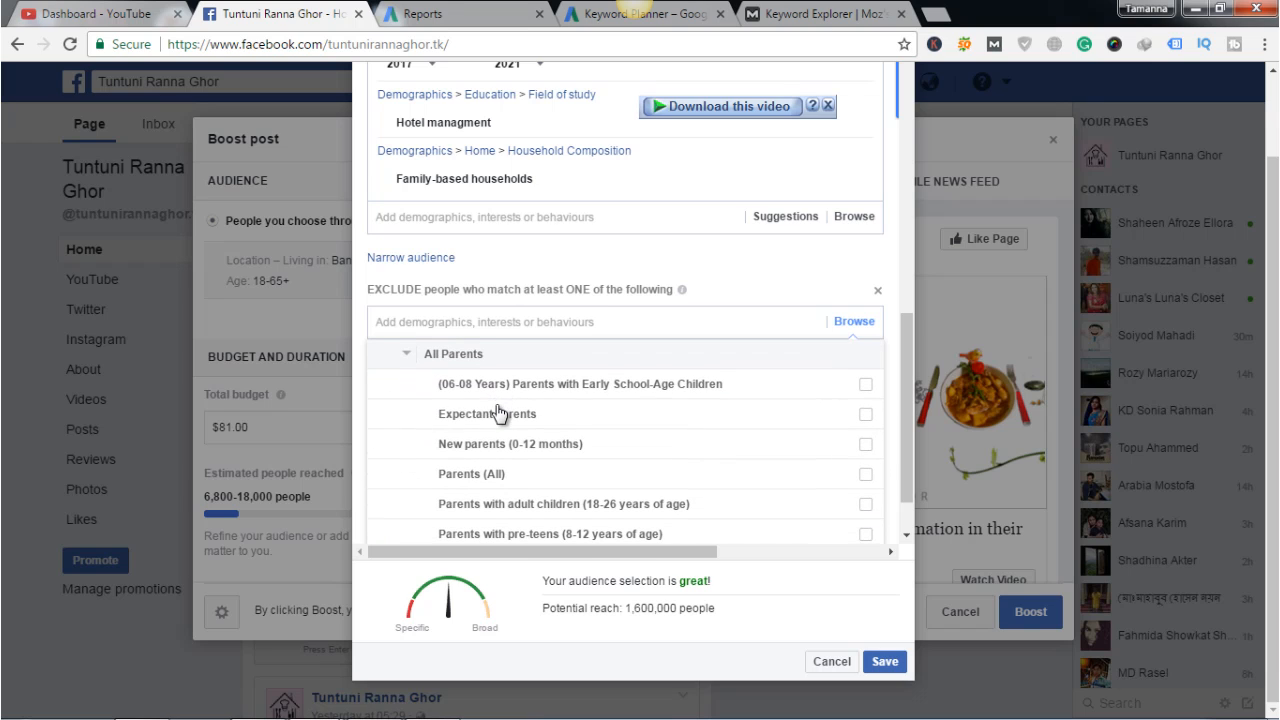
{"action": "left_click", "coordinate": [606, 447]}
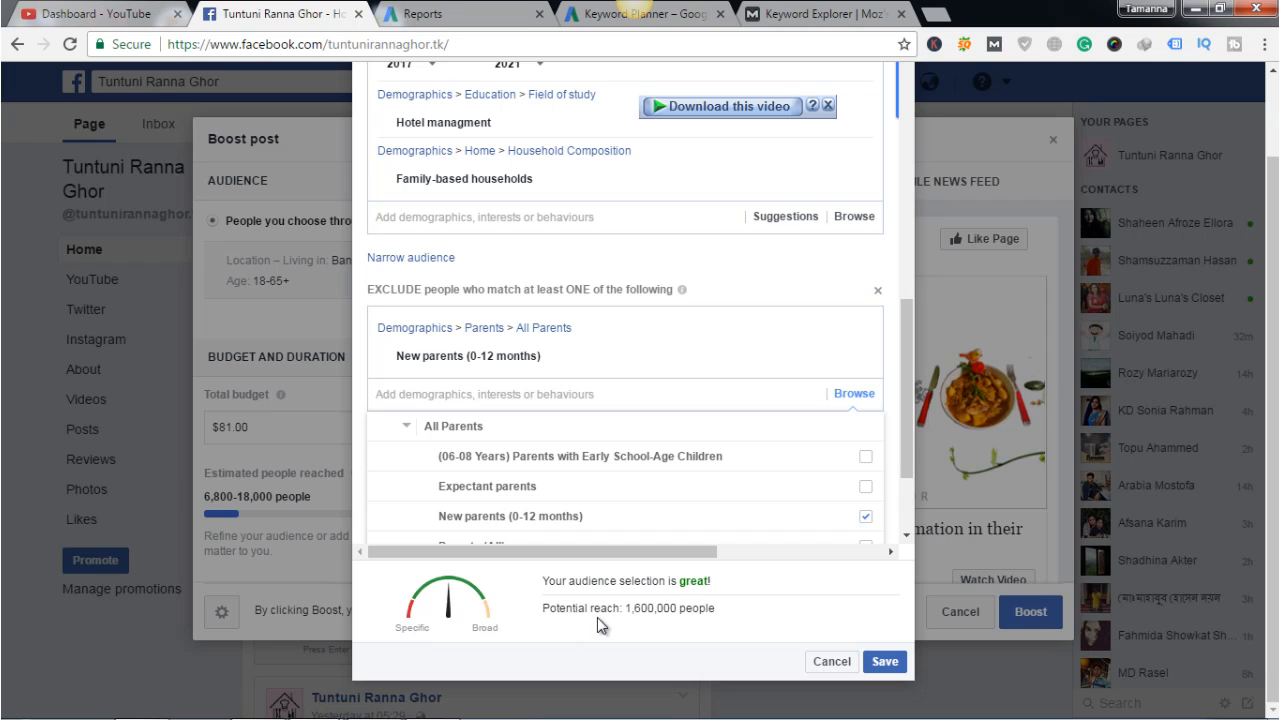
{"action": "left_click", "coordinate": [269, 575]}
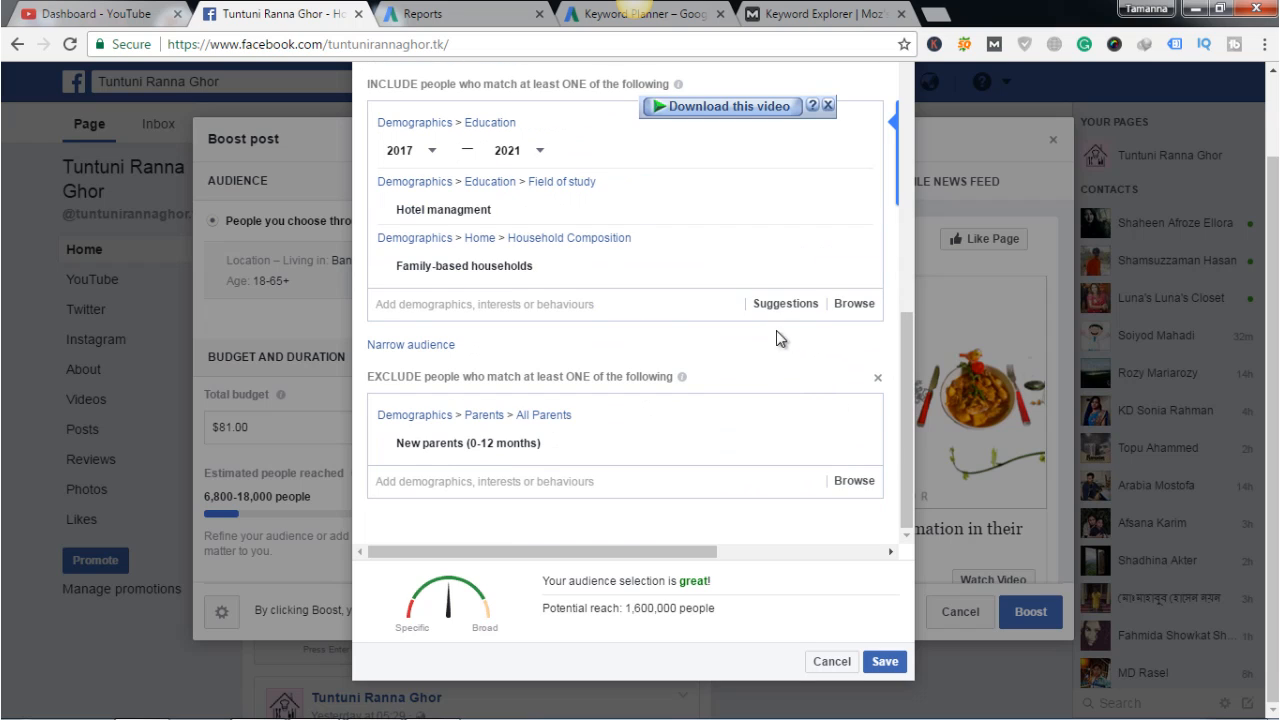
- Narrow the audience with an empty condition that people must also match
{"action": "left_click", "coordinate": [779, 304]}
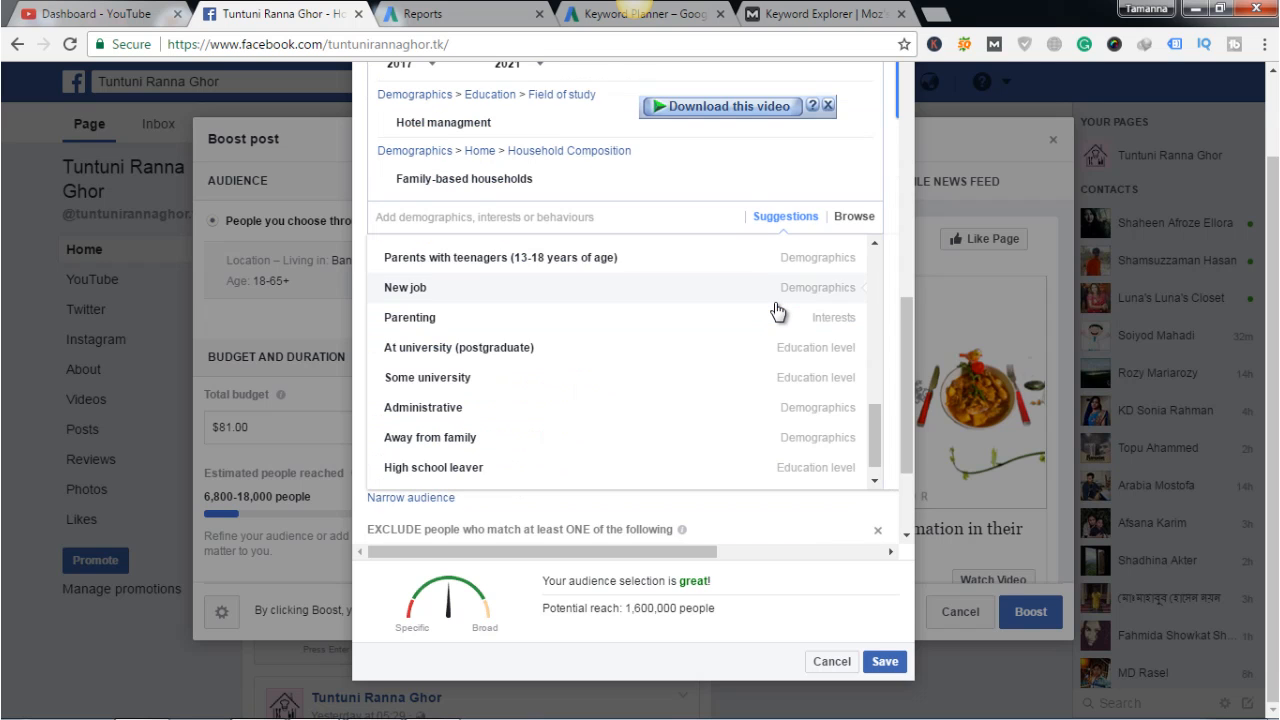
{"action": "left_click", "coordinate": [430, 500]}
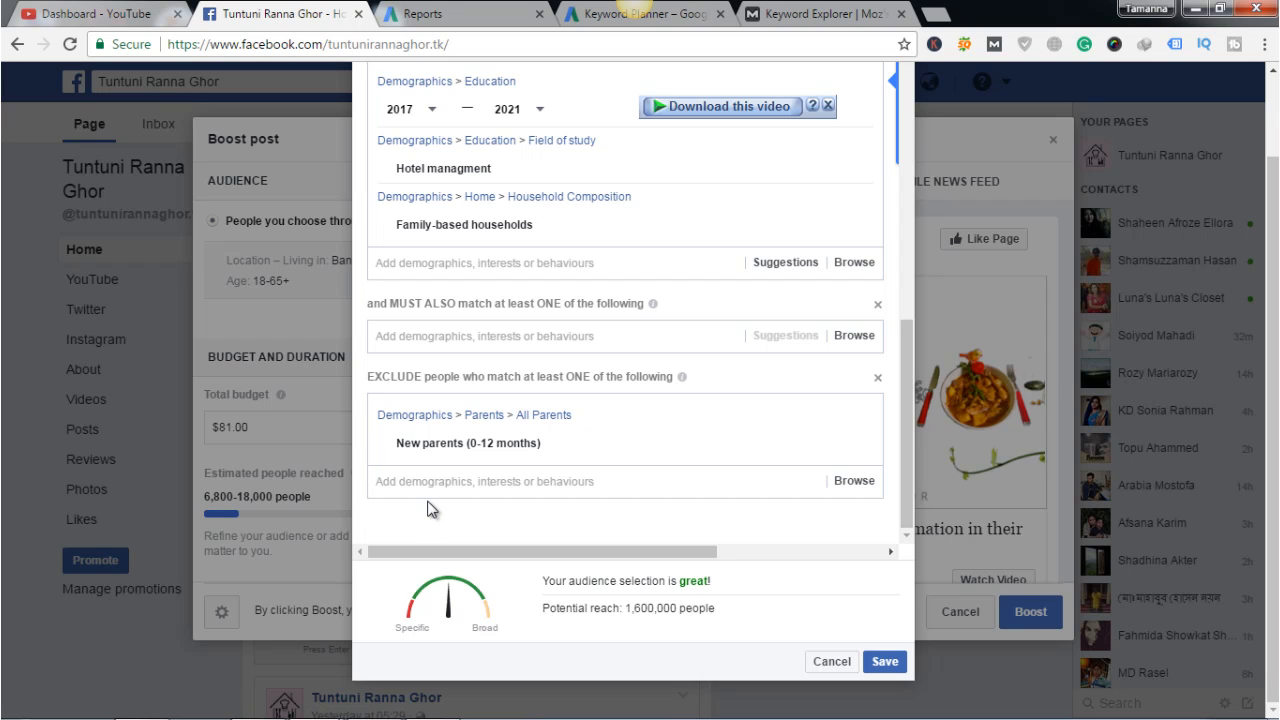
- Browse the exclusion categories down to Behaviours > Digital activities and examine the options offered there
{"action": "left_click", "coordinate": [490, 481]}
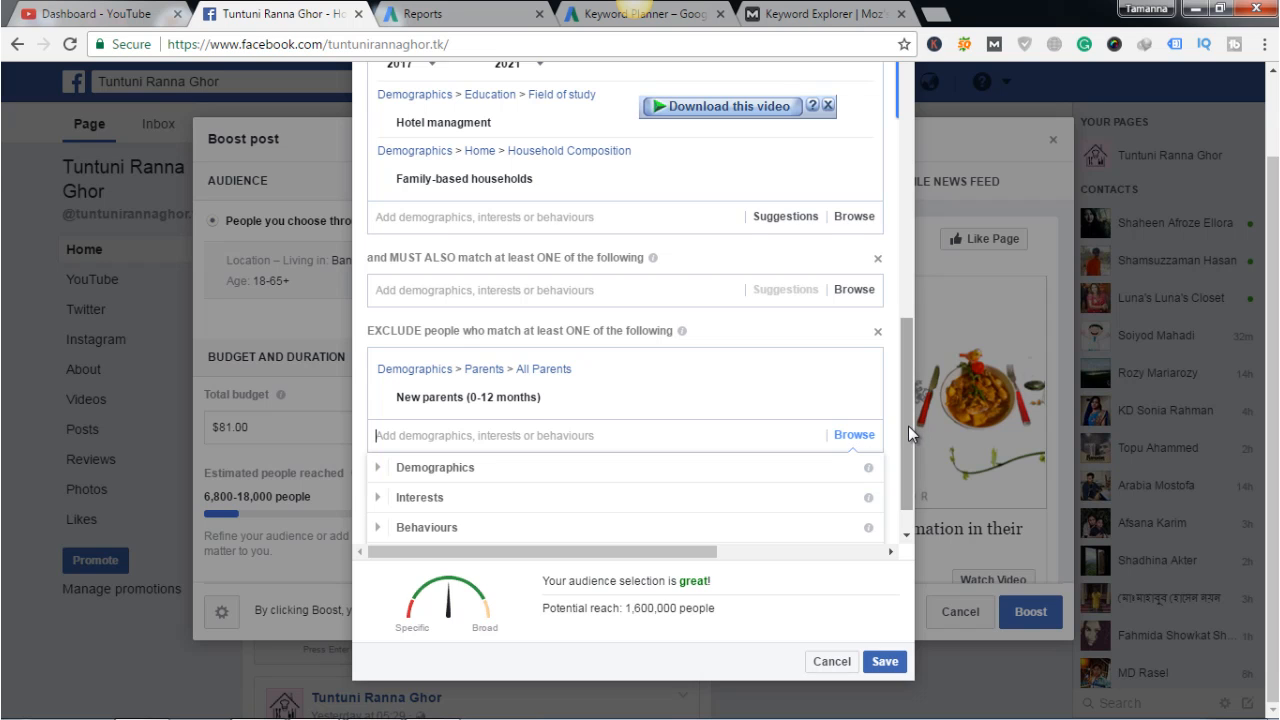
{"action": "left_click_drag", "start_coordinate": [908, 427], "coordinate": [907, 496]}
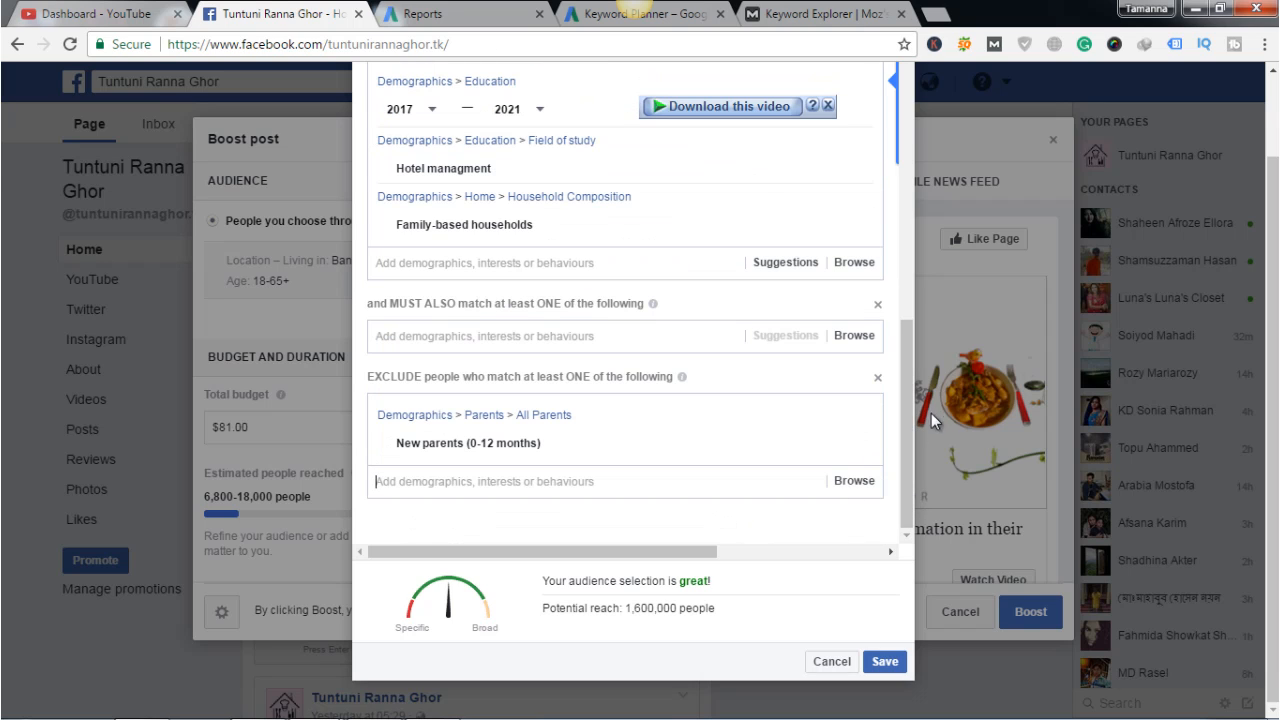
{"action": "left_click", "coordinate": [712, 481]}
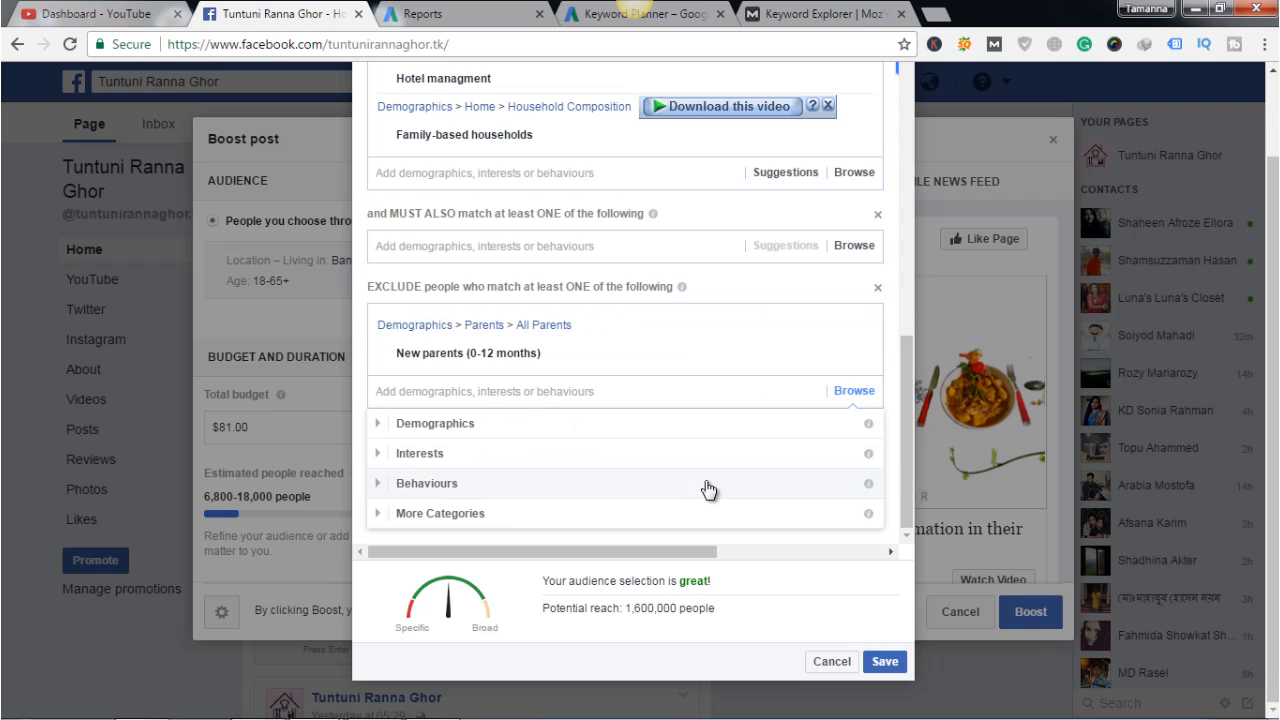
{"action": "left_click", "coordinate": [621, 519]}
{"action": "left_click", "coordinate": [569, 489]}
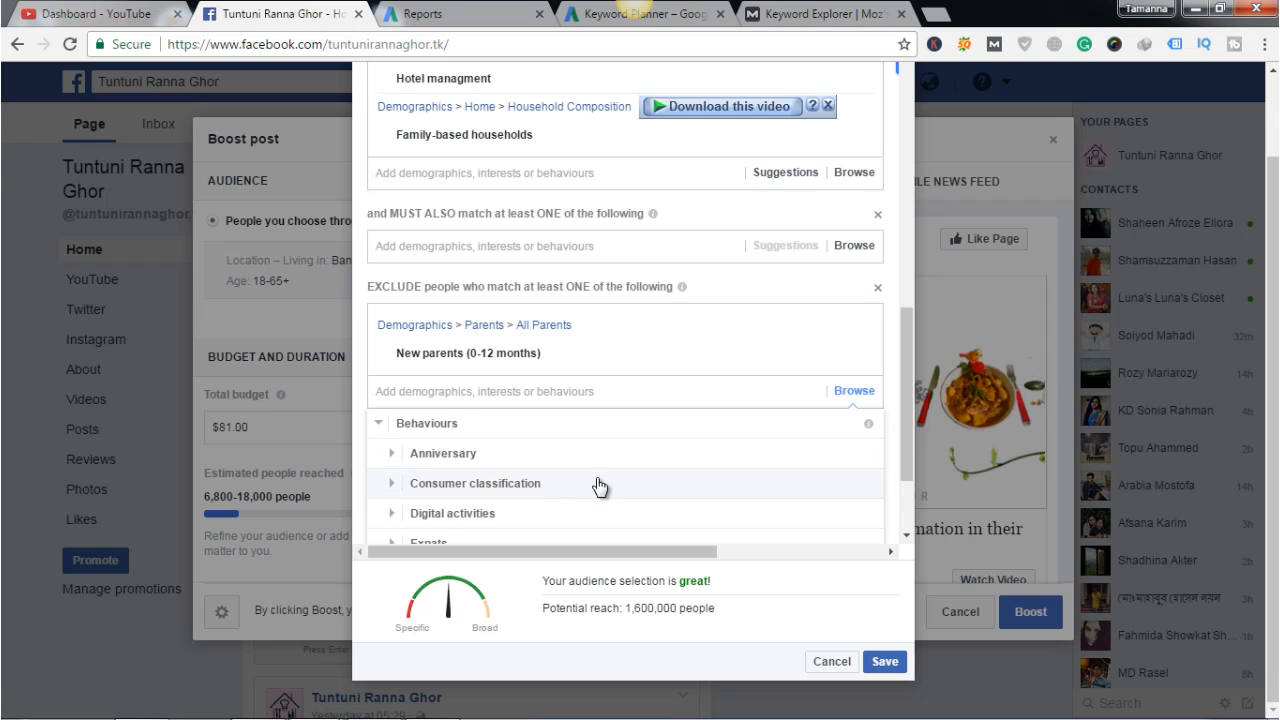
{"action": "left_click", "coordinate": [586, 515]}
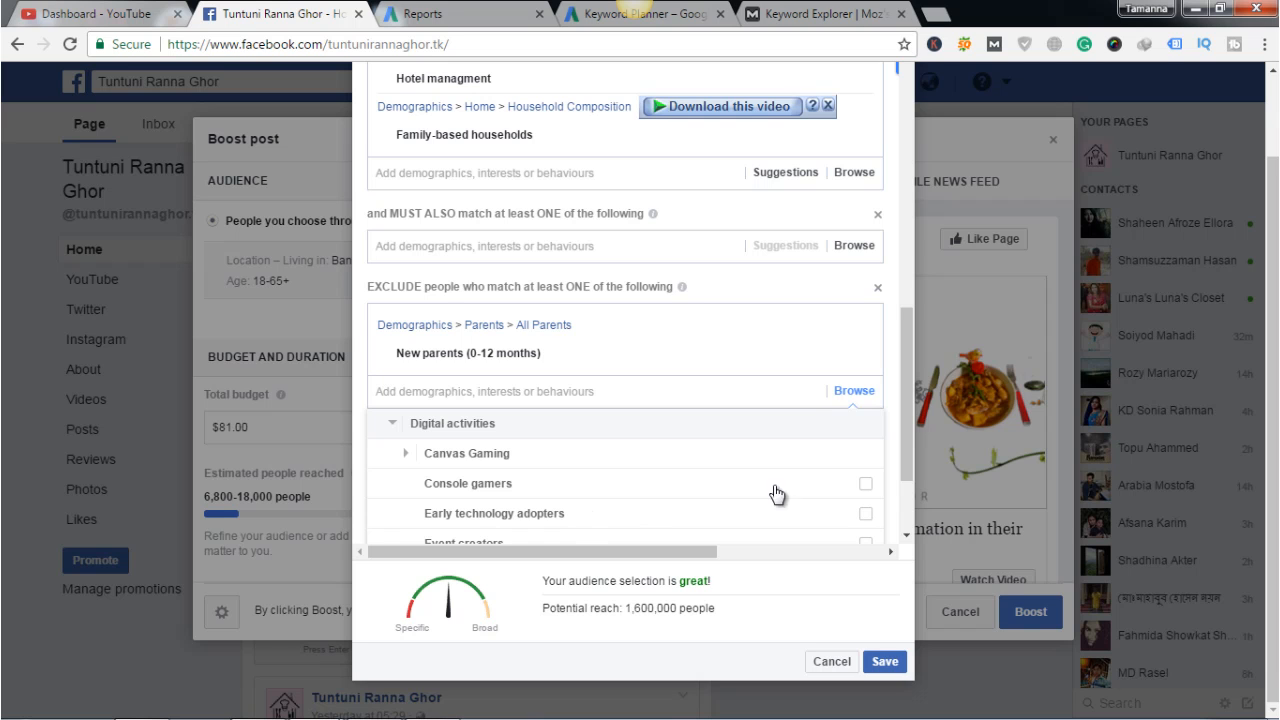
{"action": "left_click_drag", "start_coordinate": [903, 452], "coordinate": [902, 514]}
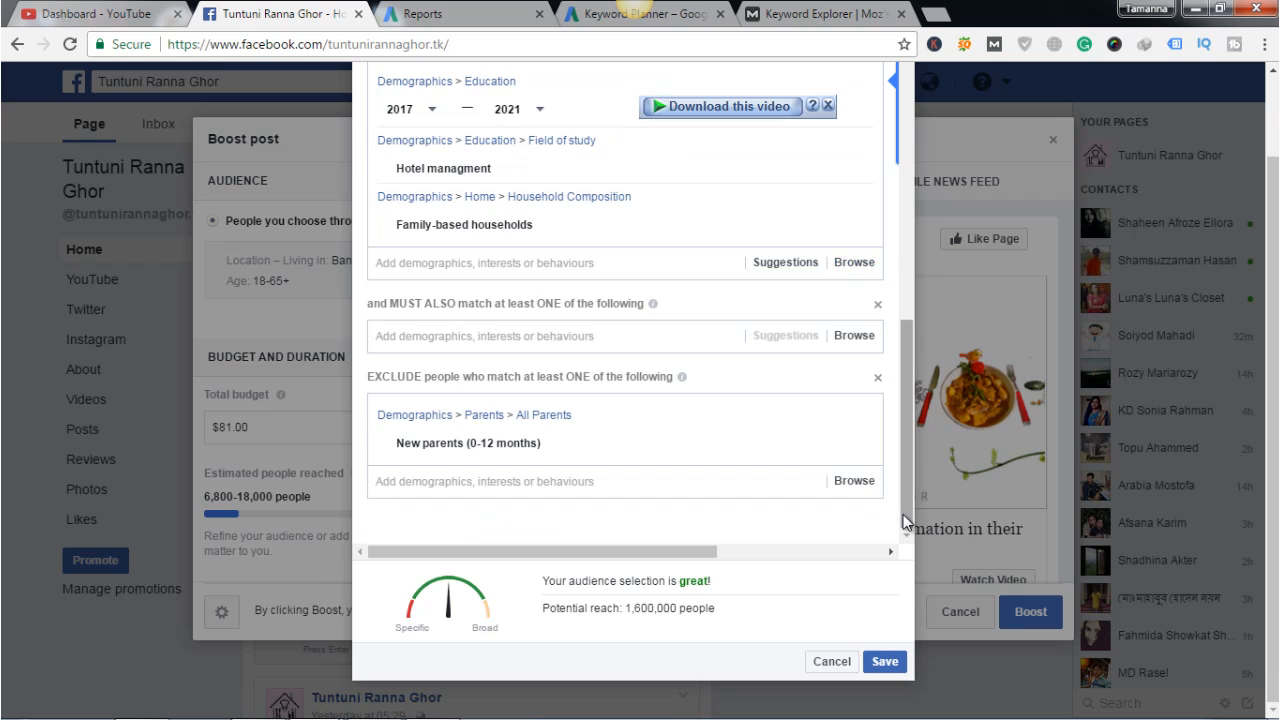
- Exclude Feature phones from the audience, found under Behaviours > Mobile Device User
{"action": "left_click", "coordinate": [752, 478]}
{"action": "left_click", "coordinate": [754, 487]}
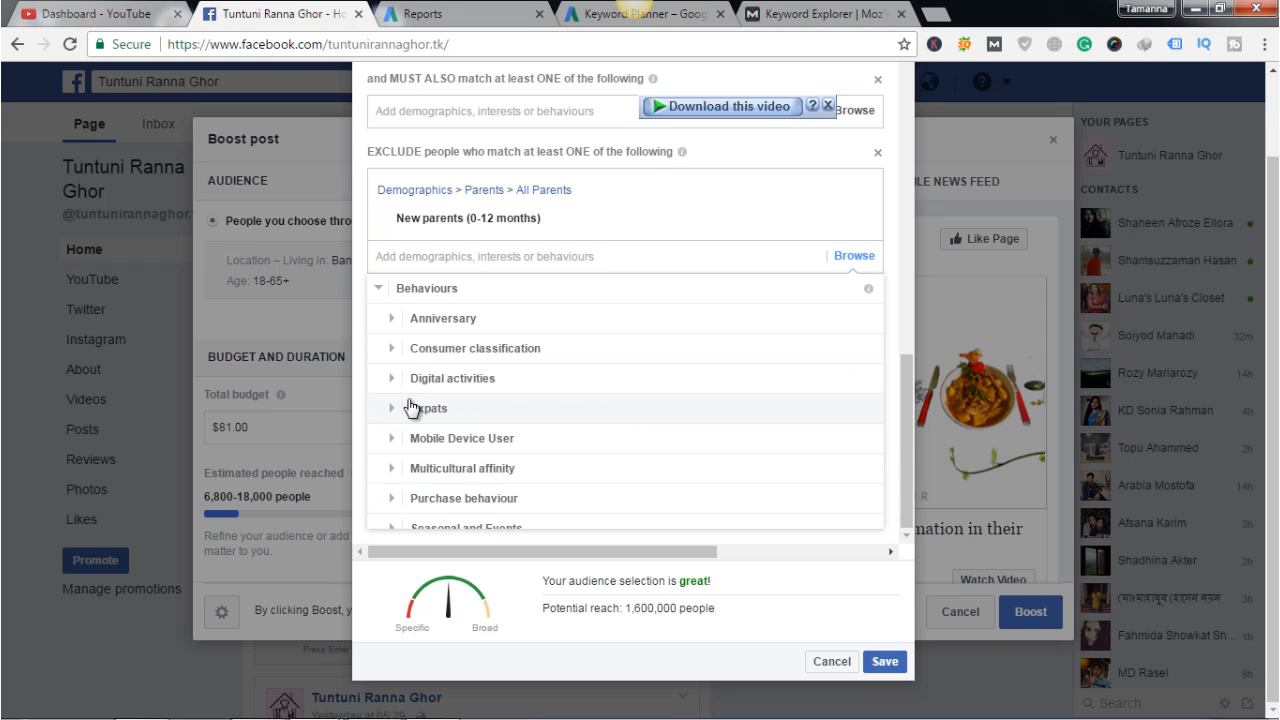
{"action": "left_click", "coordinate": [449, 440]}
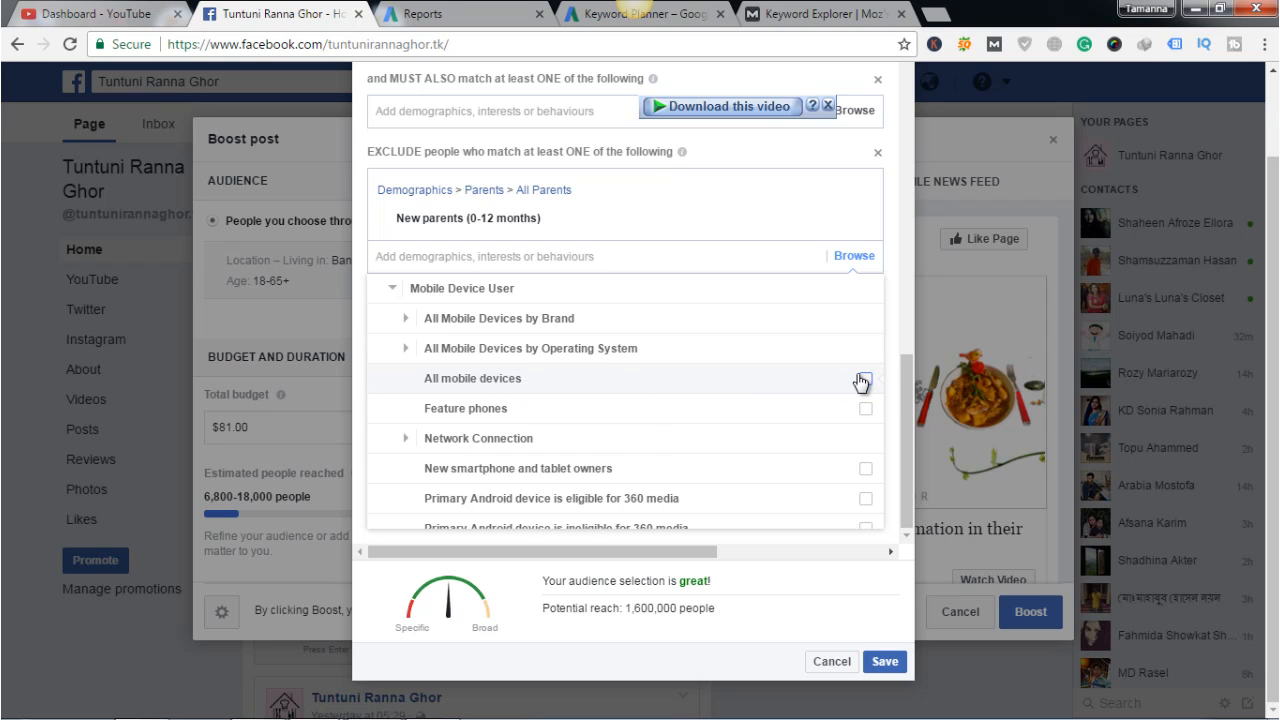
{"action": "left_click", "coordinate": [640, 409]}
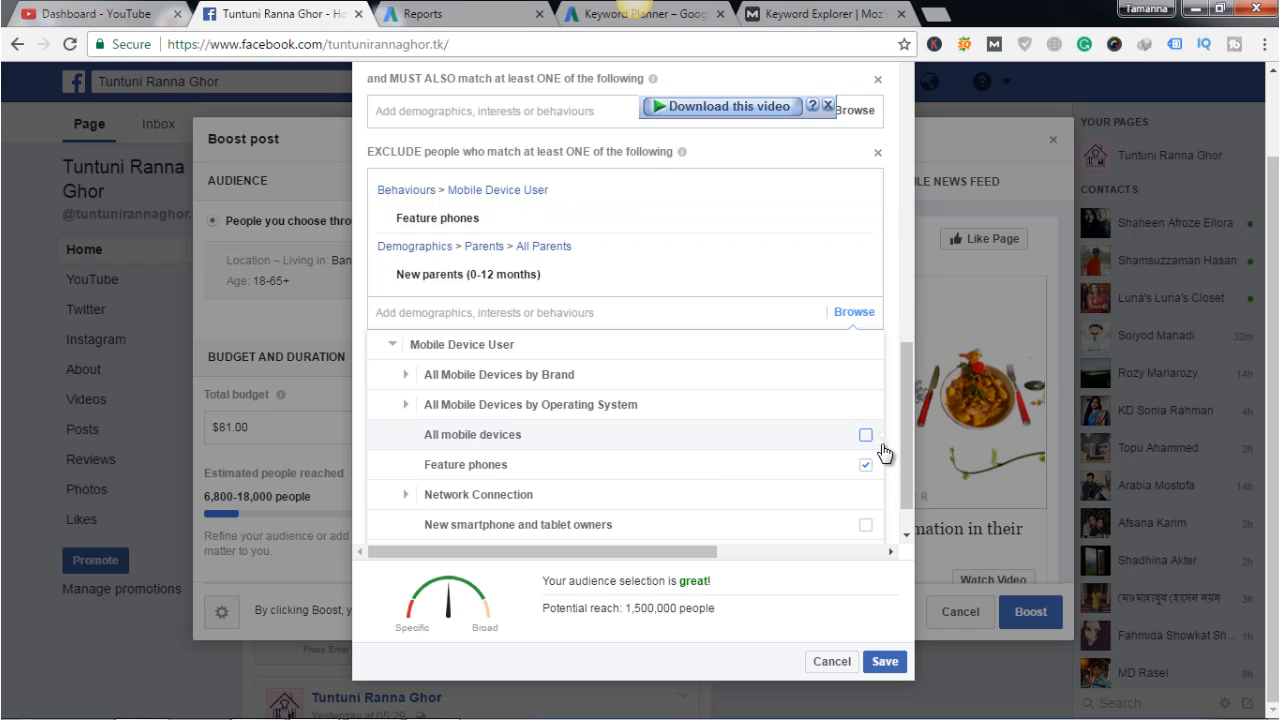
- Exclude 3G Connection, 4G Connection and Wi-Fi connection, found under Behaviours > Mobile Device User > Network Connection
{"action": "left_click_drag", "start_coordinate": [911, 440], "coordinate": [911, 485]}
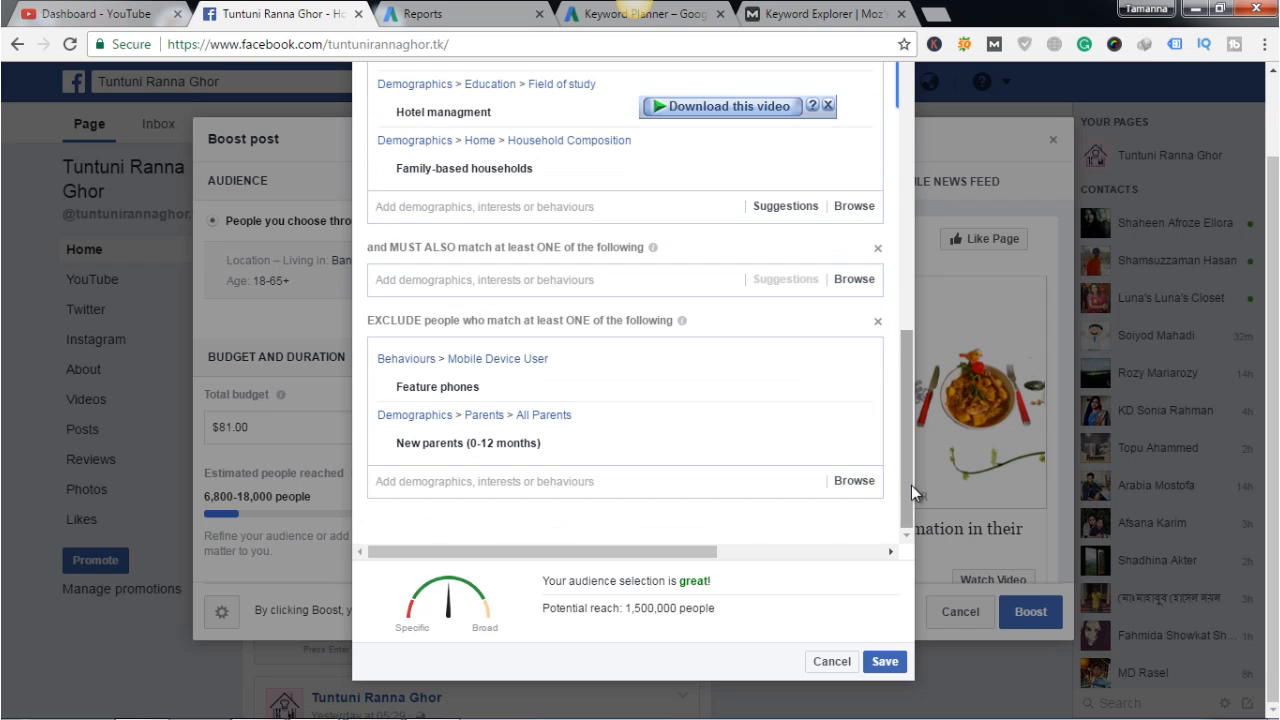
{"action": "left_click", "coordinate": [656, 484]}
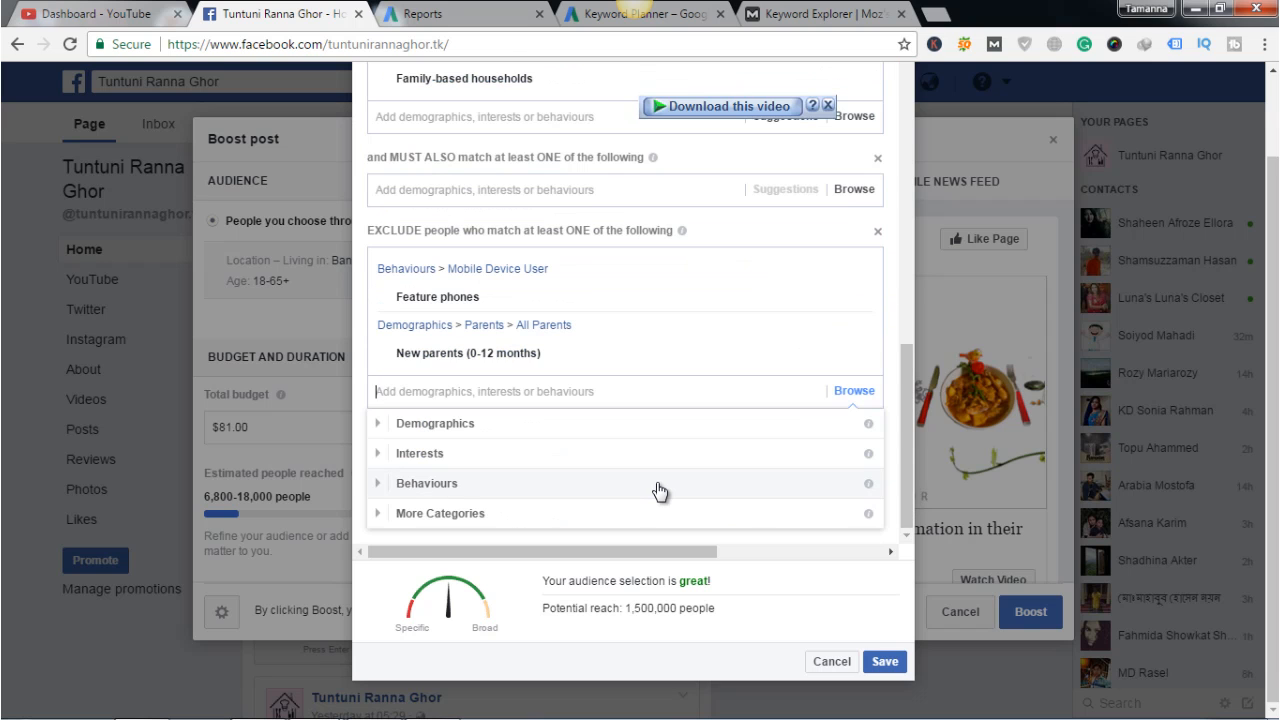
{"action": "left_click", "coordinate": [657, 485]}
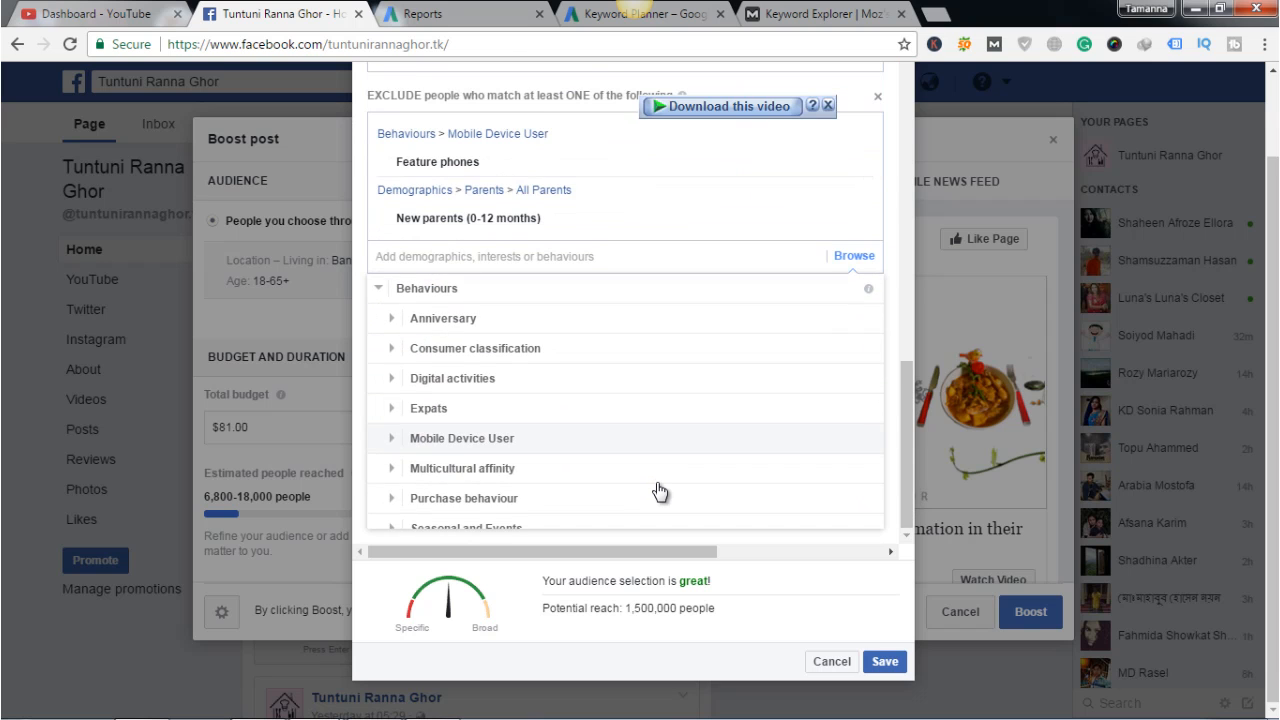
{"action": "left_click", "coordinate": [495, 440]}
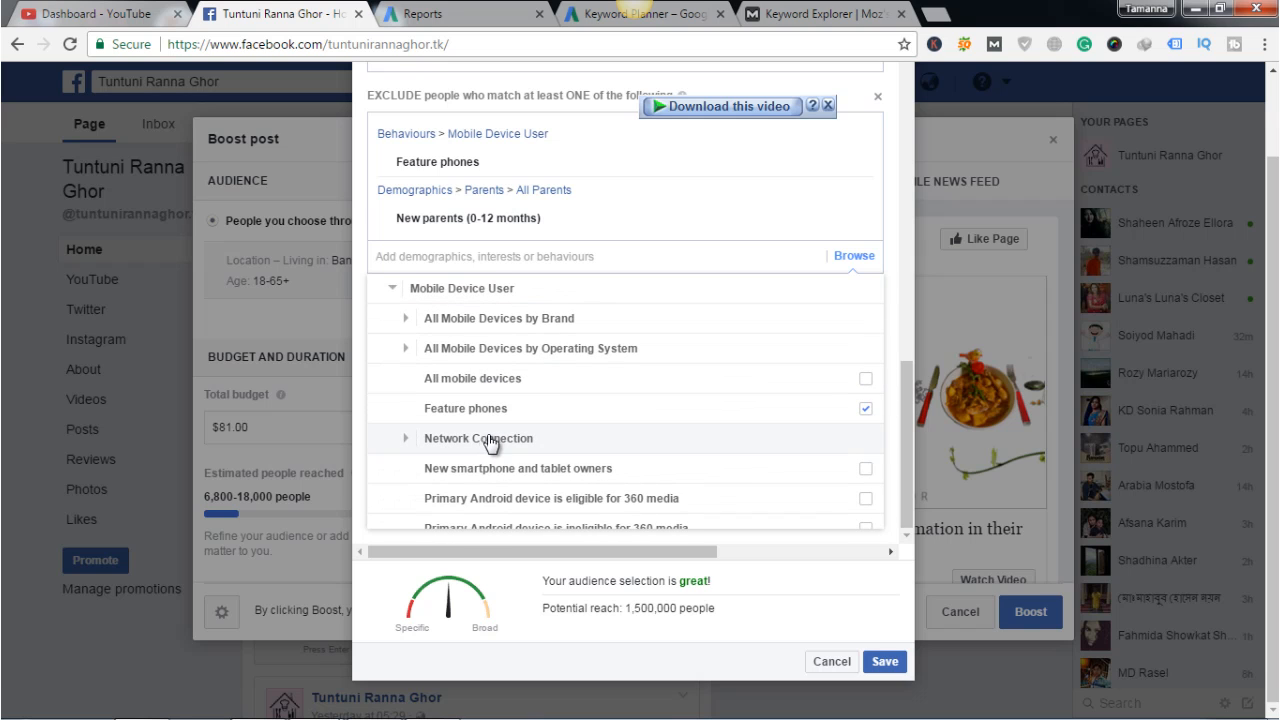
{"action": "left_click", "coordinate": [490, 443]}
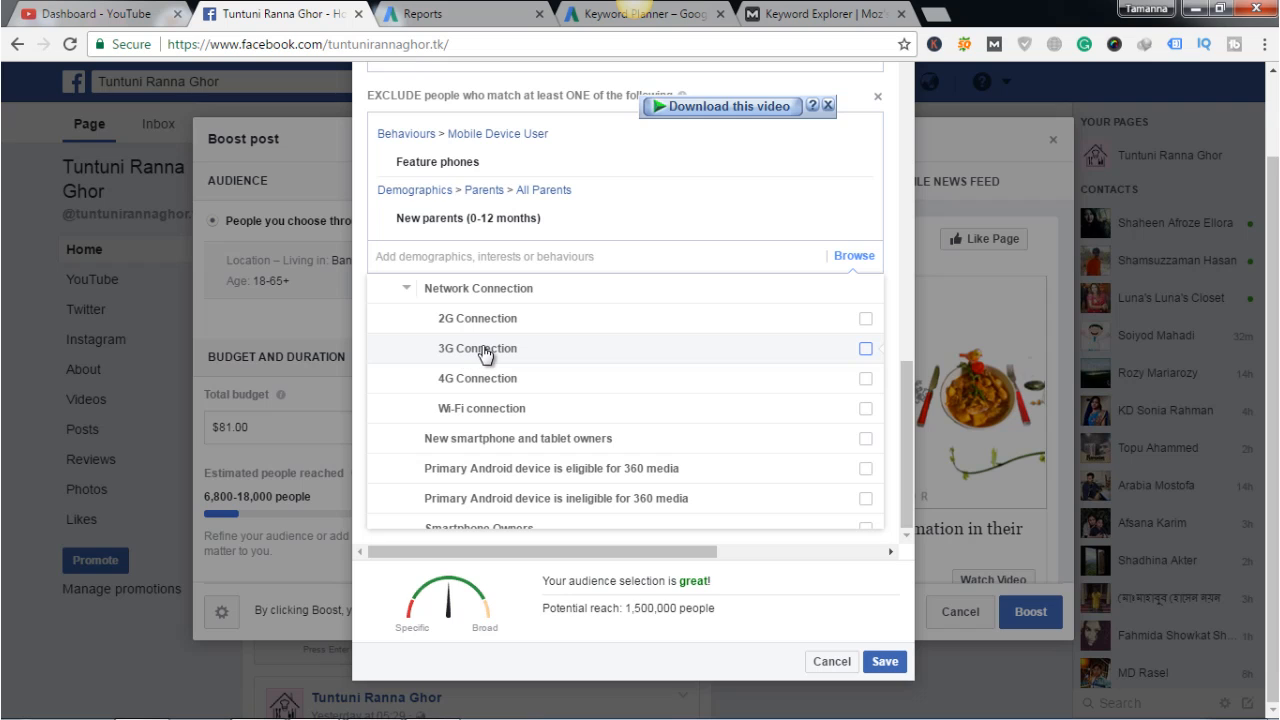
{"action": "left_click", "coordinate": [866, 350]}
{"action": "left_click", "coordinate": [868, 438]}
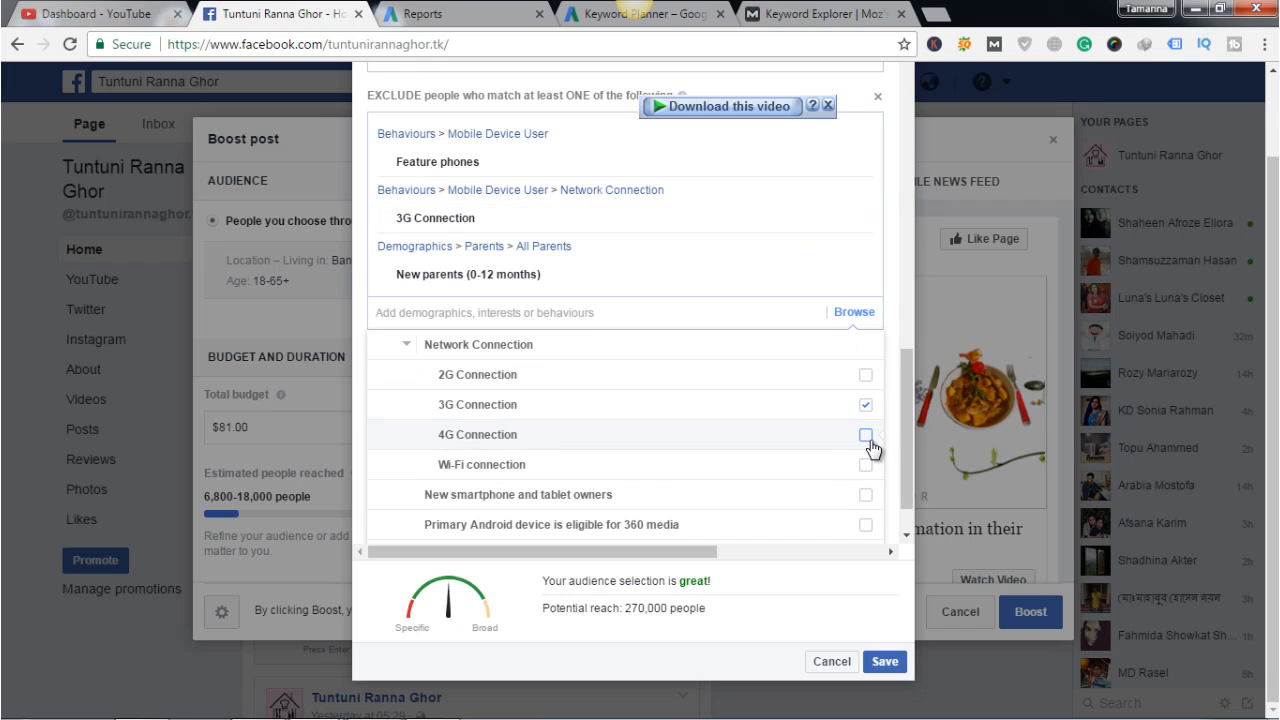
{"action": "left_click", "coordinate": [866, 492]}
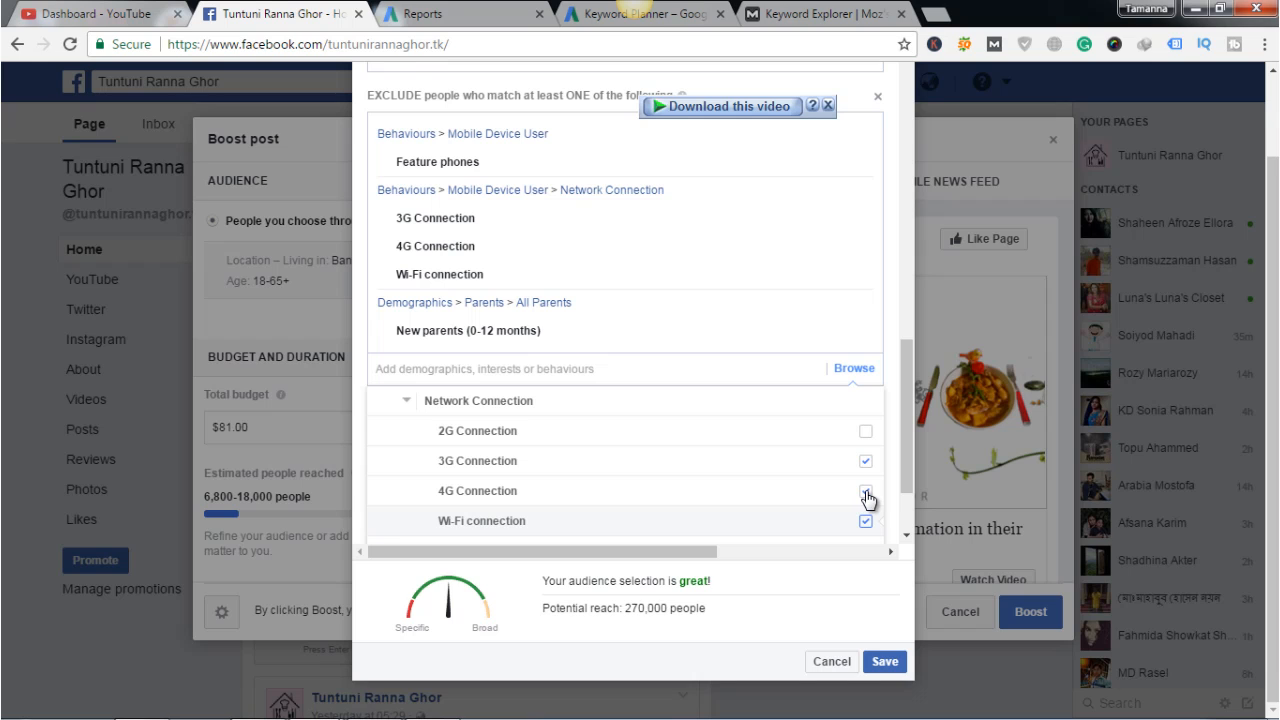
{"action": "left_click", "coordinate": [866, 492]}
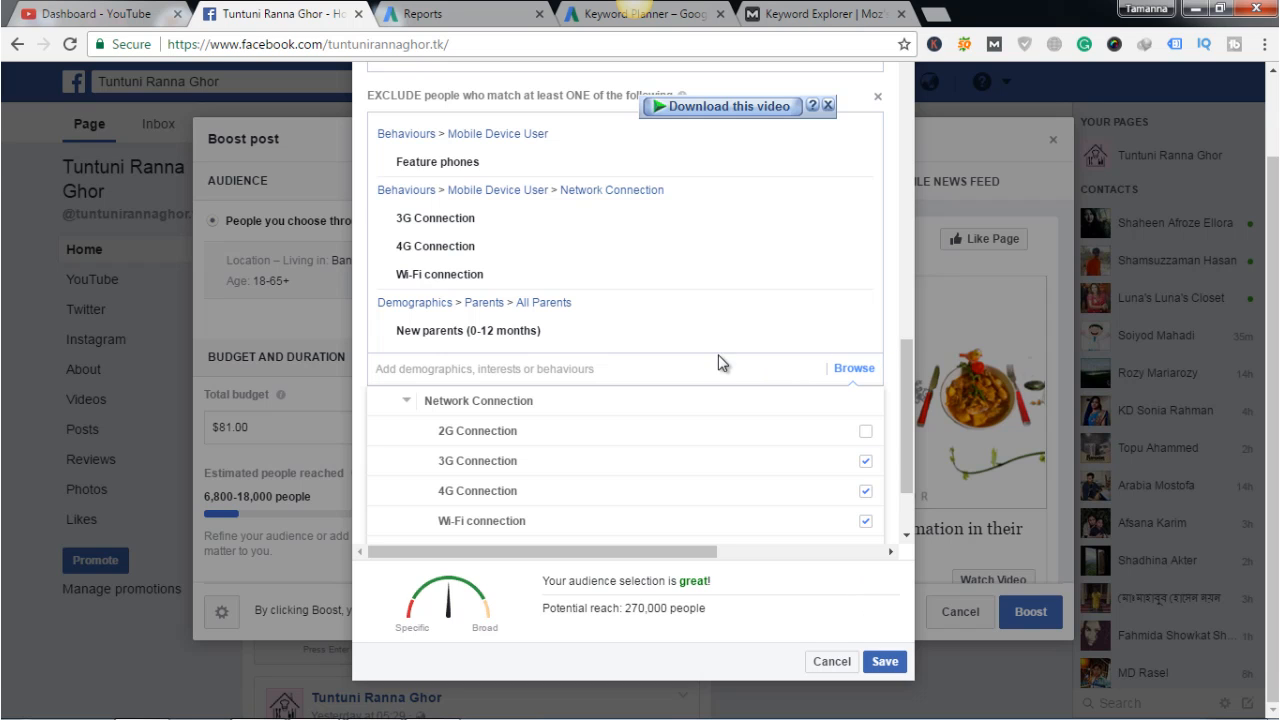
{"action": "left_click", "coordinate": [680, 383]}
{"action": "left_click_drag", "start_coordinate": [905, 352], "coordinate": [905, 412]}
{"action": "left_click", "coordinate": [904, 408]}
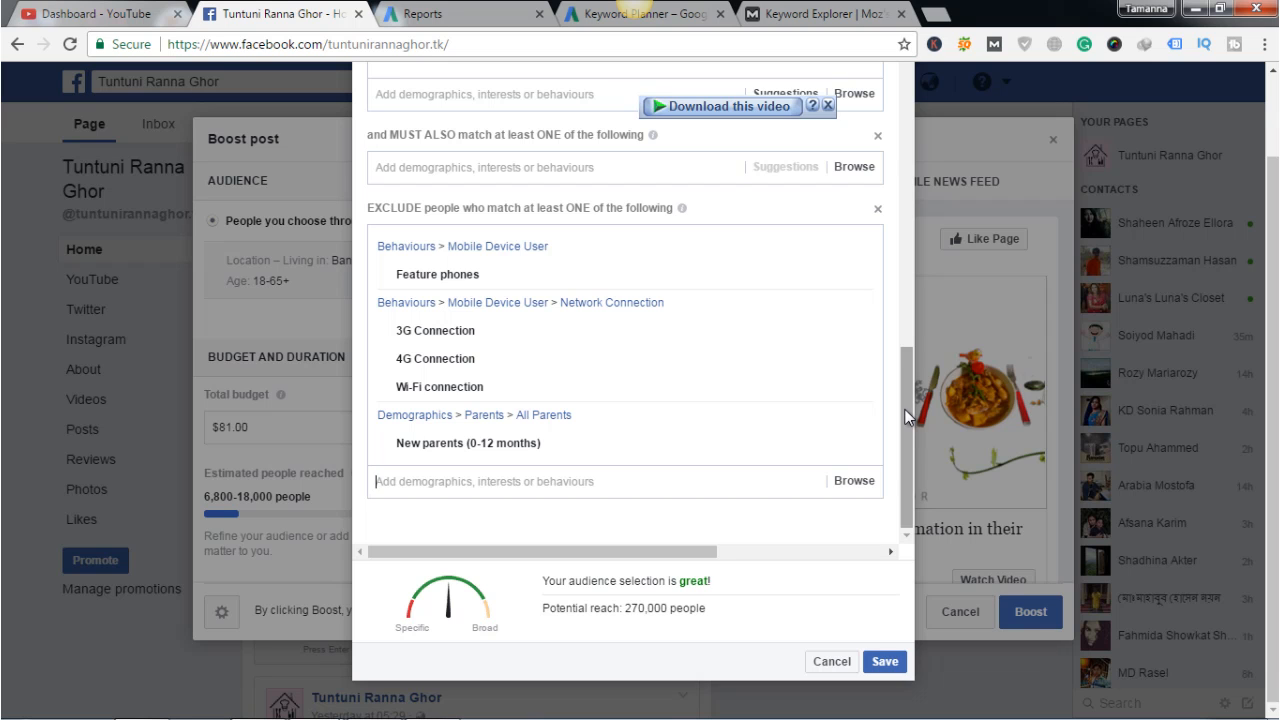
- Look through the brands under Behaviours > Mobile Device User > All Mobile Devices by Brand in the exclusion categories
{"action": "scroll", "coordinate": [598, 441], "scroll_direction": "down", "scroll_amount": 1}
{"action": "mouse_move", "coordinate": [530, 488]}
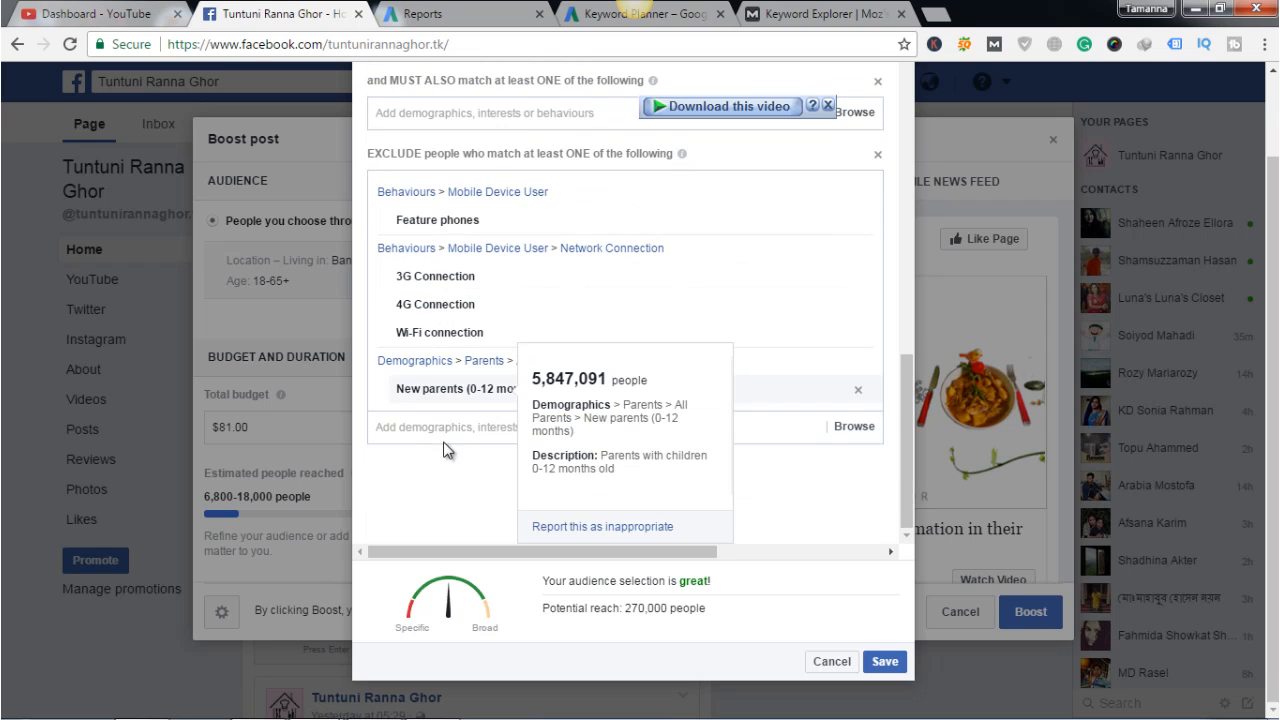
{"action": "left_click", "coordinate": [493, 483]}
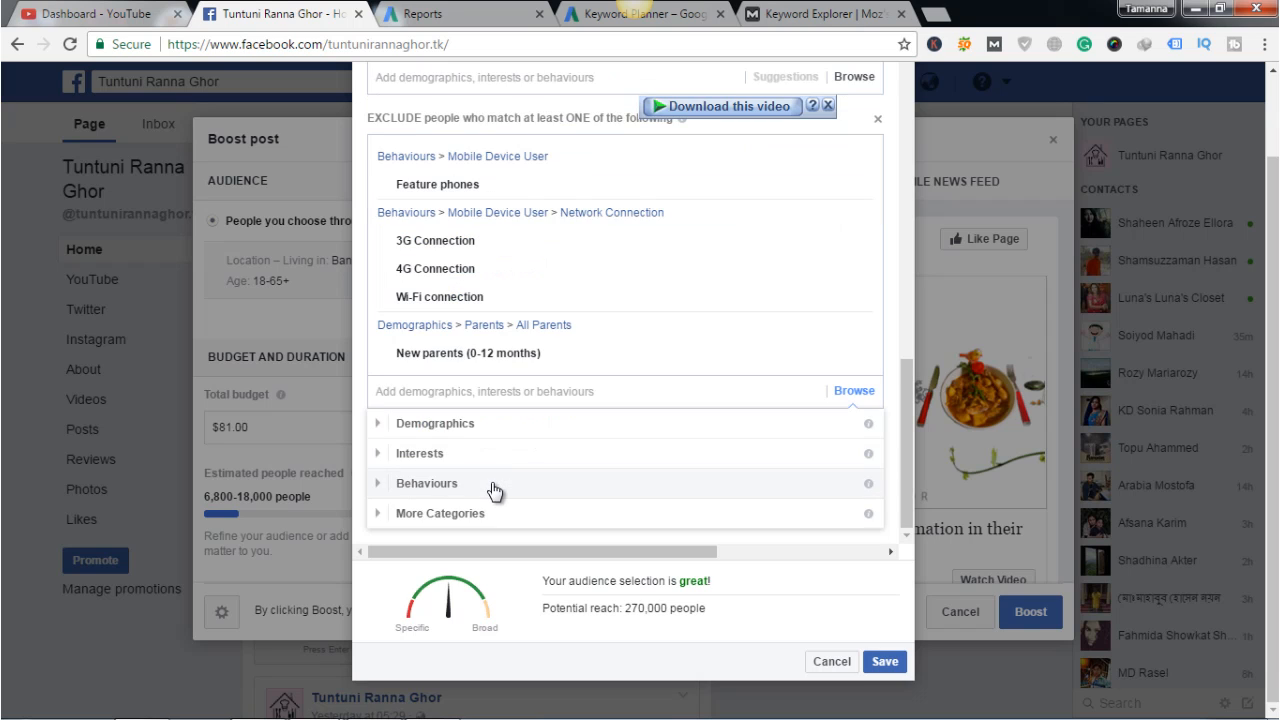
{"action": "left_click", "coordinate": [494, 488]}
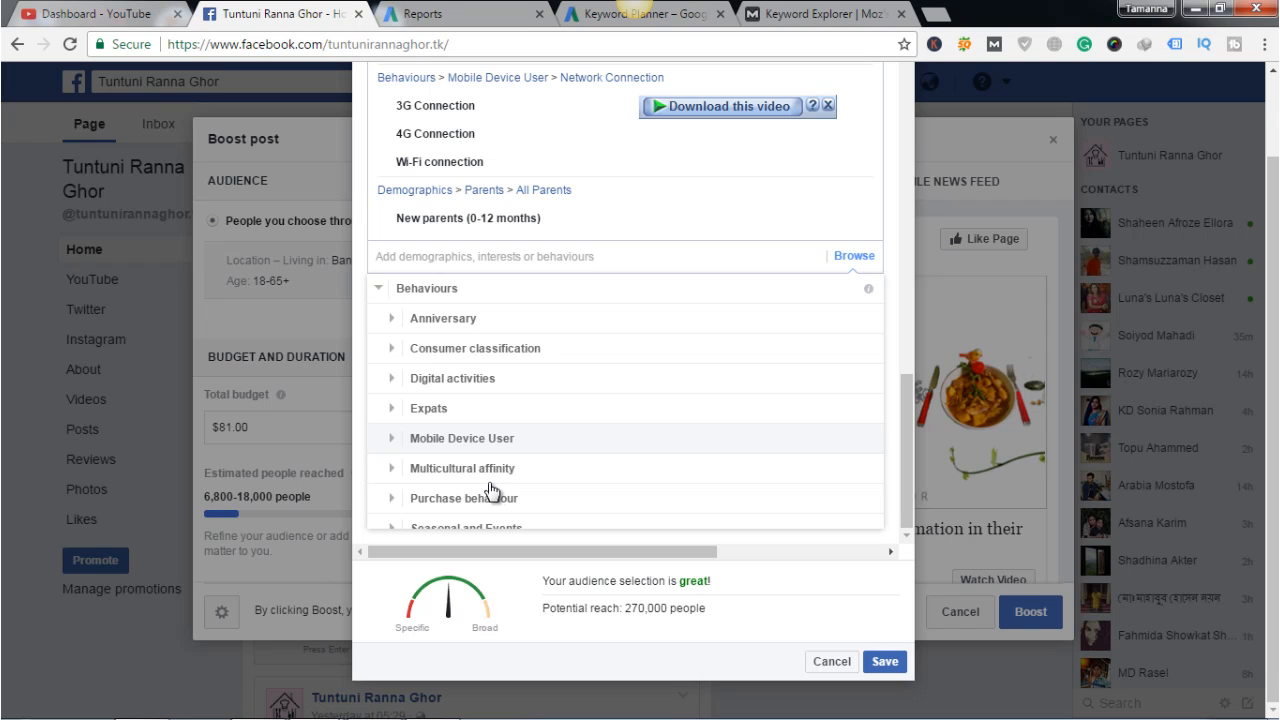
{"action": "left_click", "coordinate": [447, 438]}
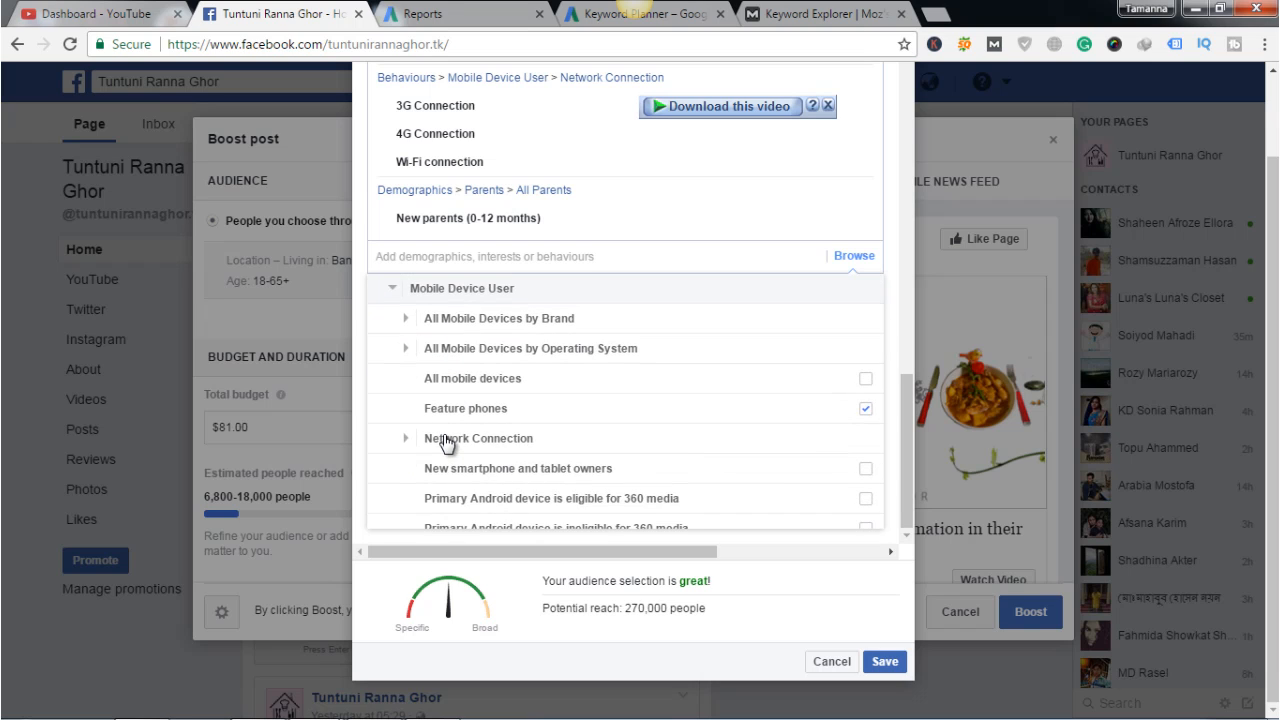
{"action": "left_click", "coordinate": [498, 320]}
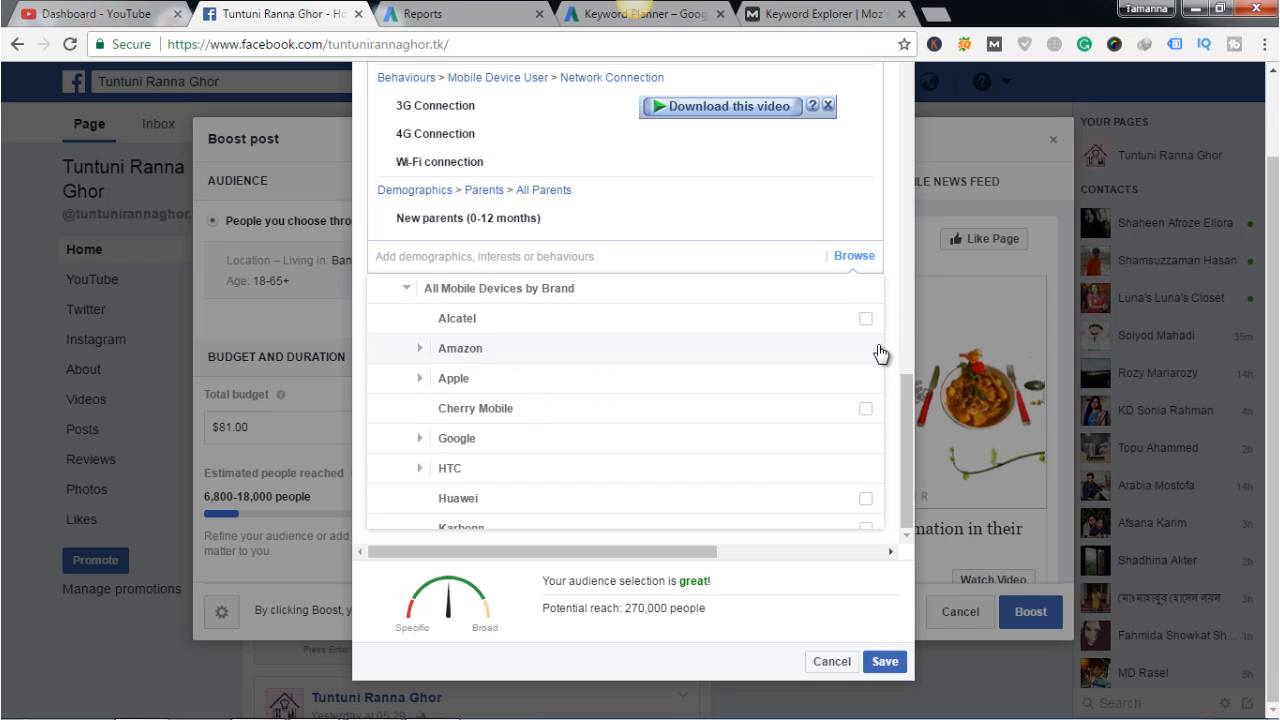
{"action": "scroll", "coordinate": [731, 500], "scroll_direction": "down", "scroll_amount": 3}
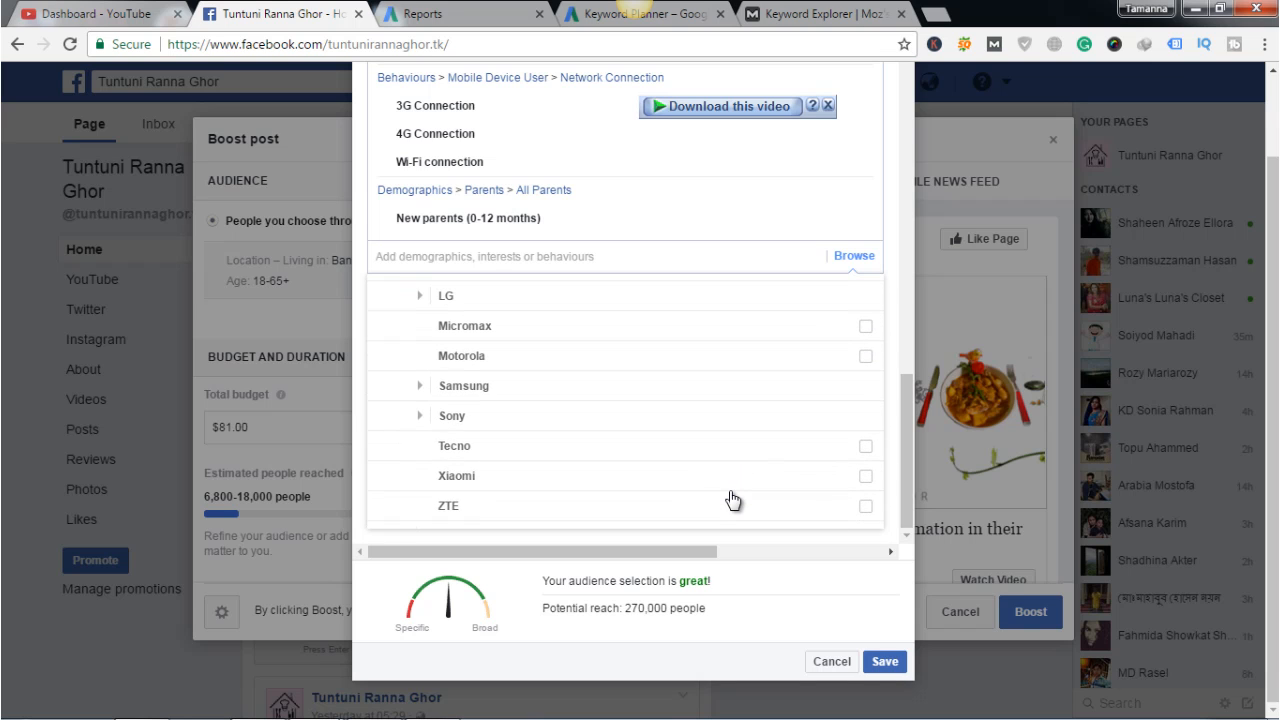
{"action": "scroll", "coordinate": [731, 500], "scroll_direction": "down", "scroll_amount": 2}
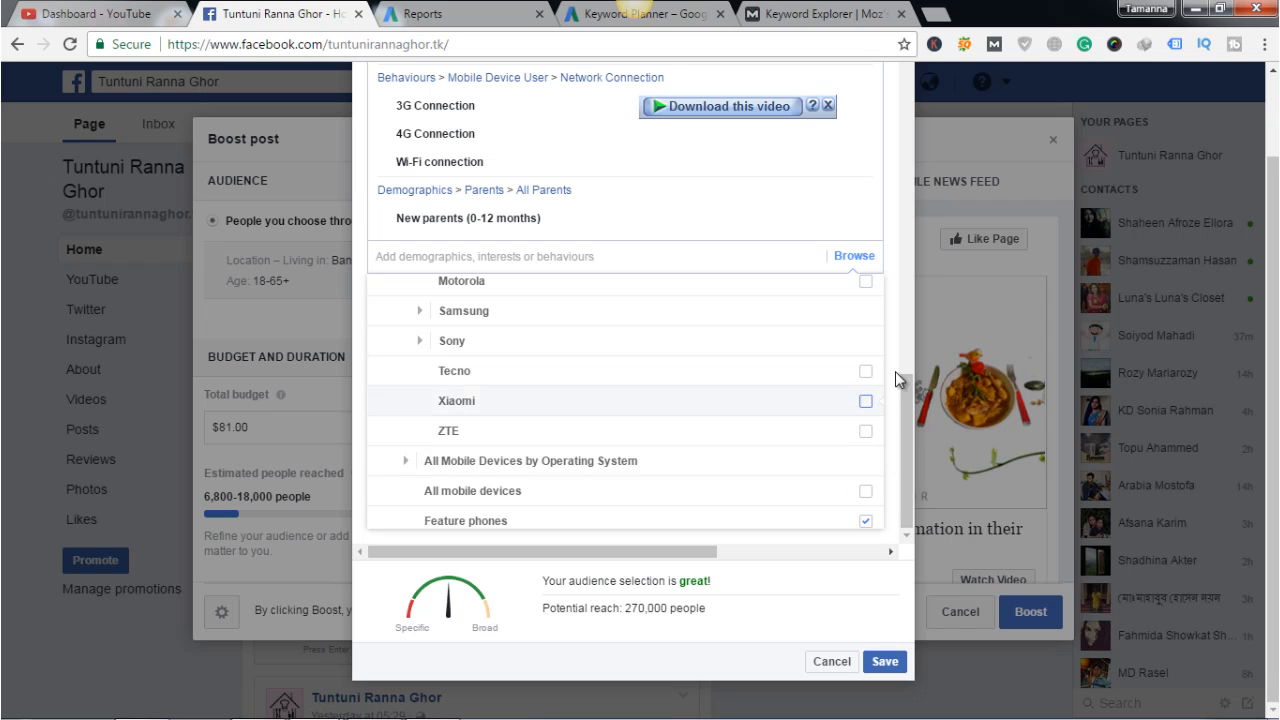
{"action": "left_click_drag", "start_coordinate": [904, 410], "coordinate": [908, 359]}
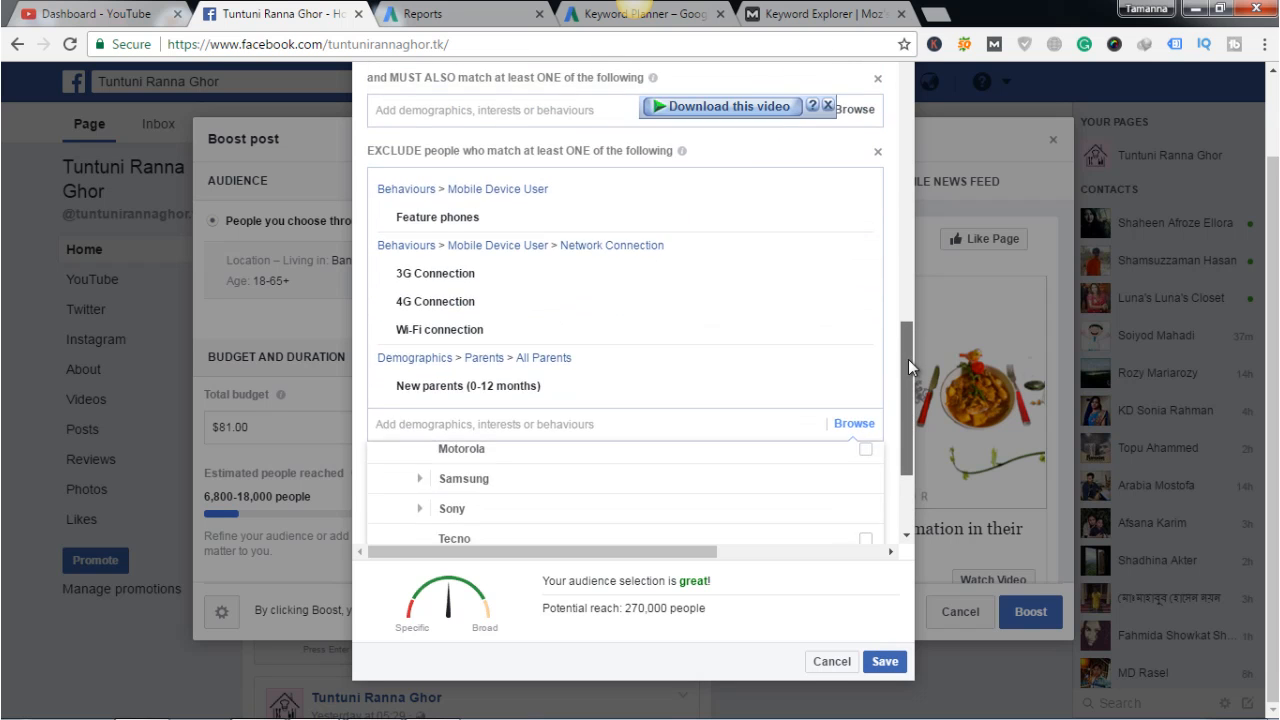
{"action": "mouse_move", "coordinate": [643, 434]}
{"action": "scroll", "coordinate": [545, 447], "scroll_direction": "up", "scroll_amount": 1}
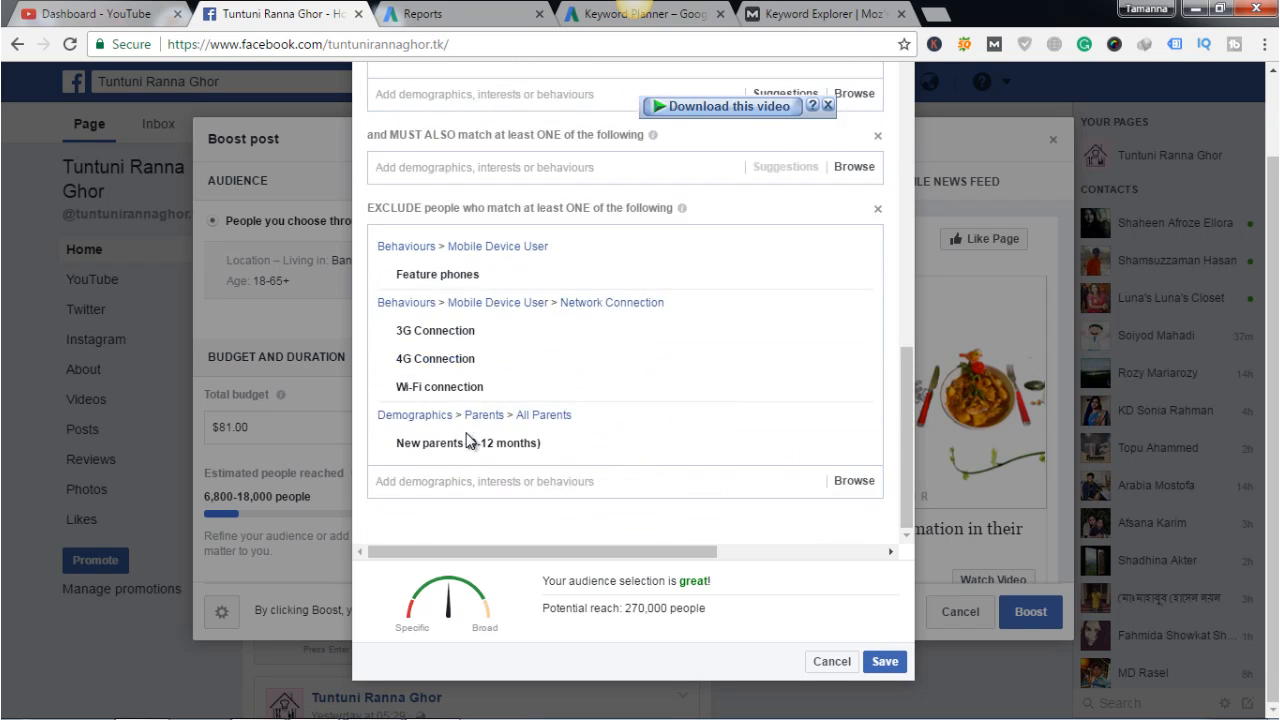
- Look through the Interests available for exclusion, examining the Entertainment and Food and drink subcategories
{"action": "left_click", "coordinate": [491, 482]}
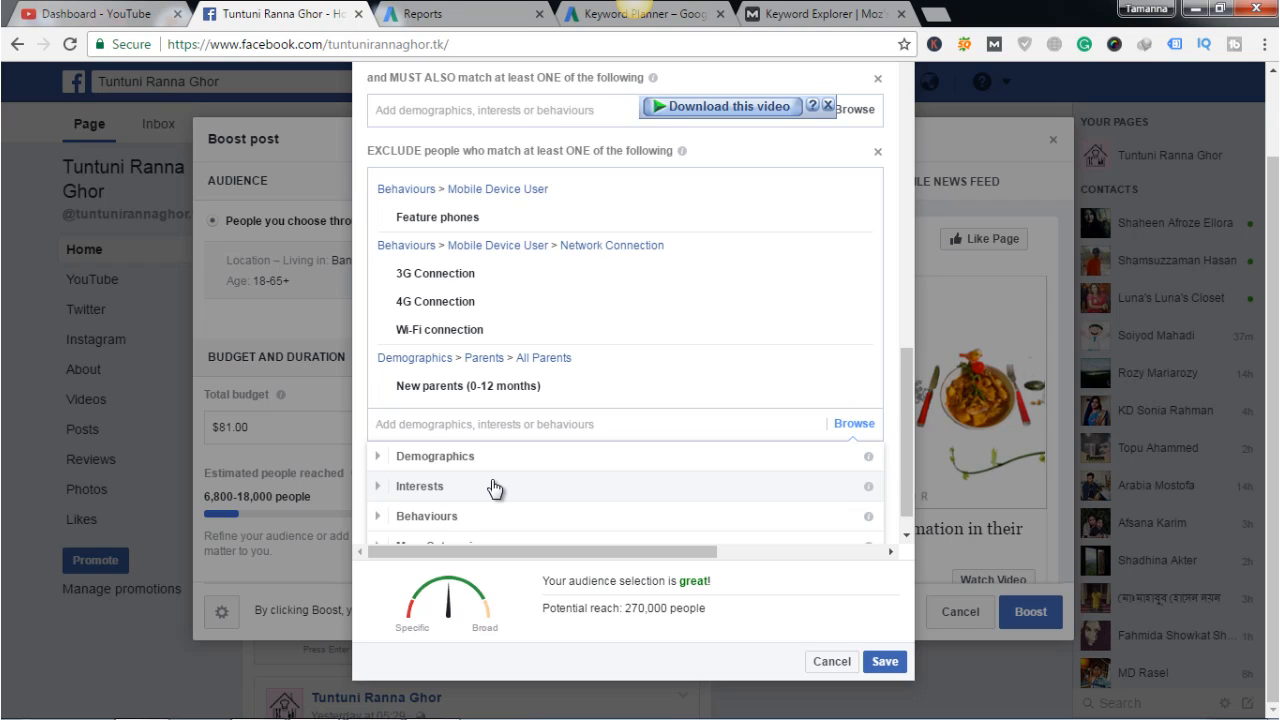
{"action": "left_click", "coordinate": [493, 487]}
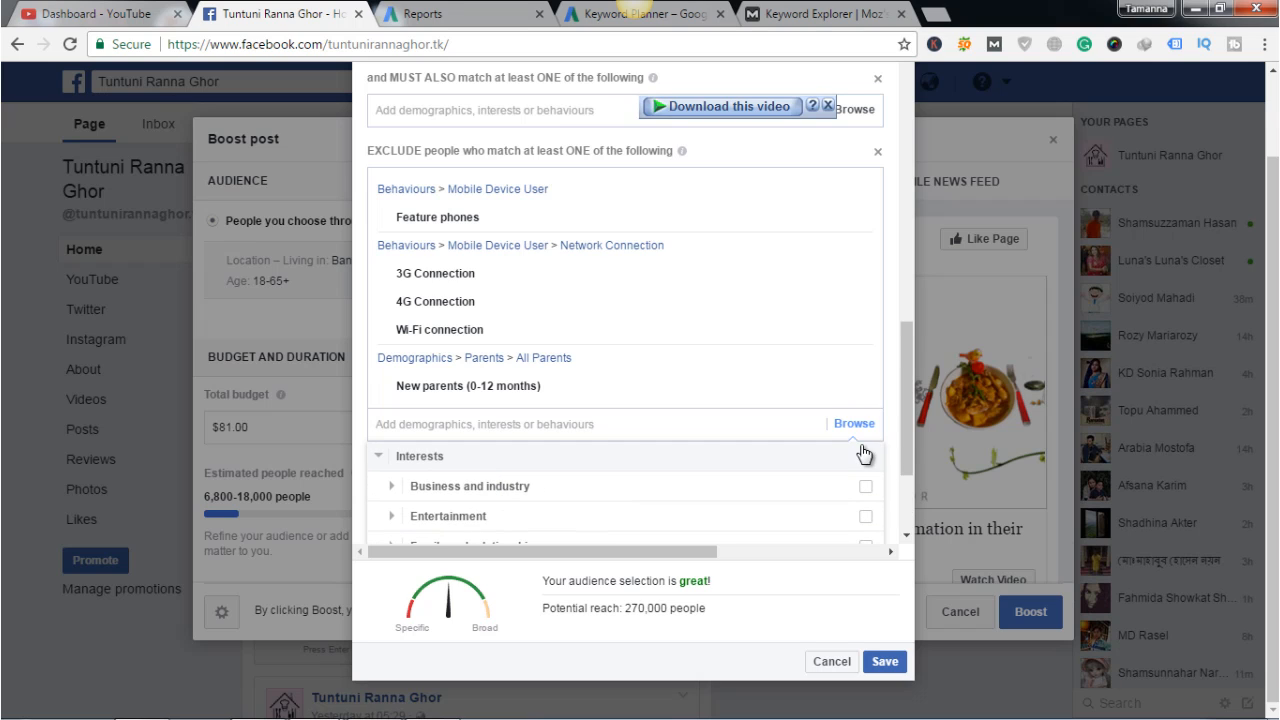
{"action": "left_click_drag", "start_coordinate": [905, 428], "coordinate": [905, 477]}
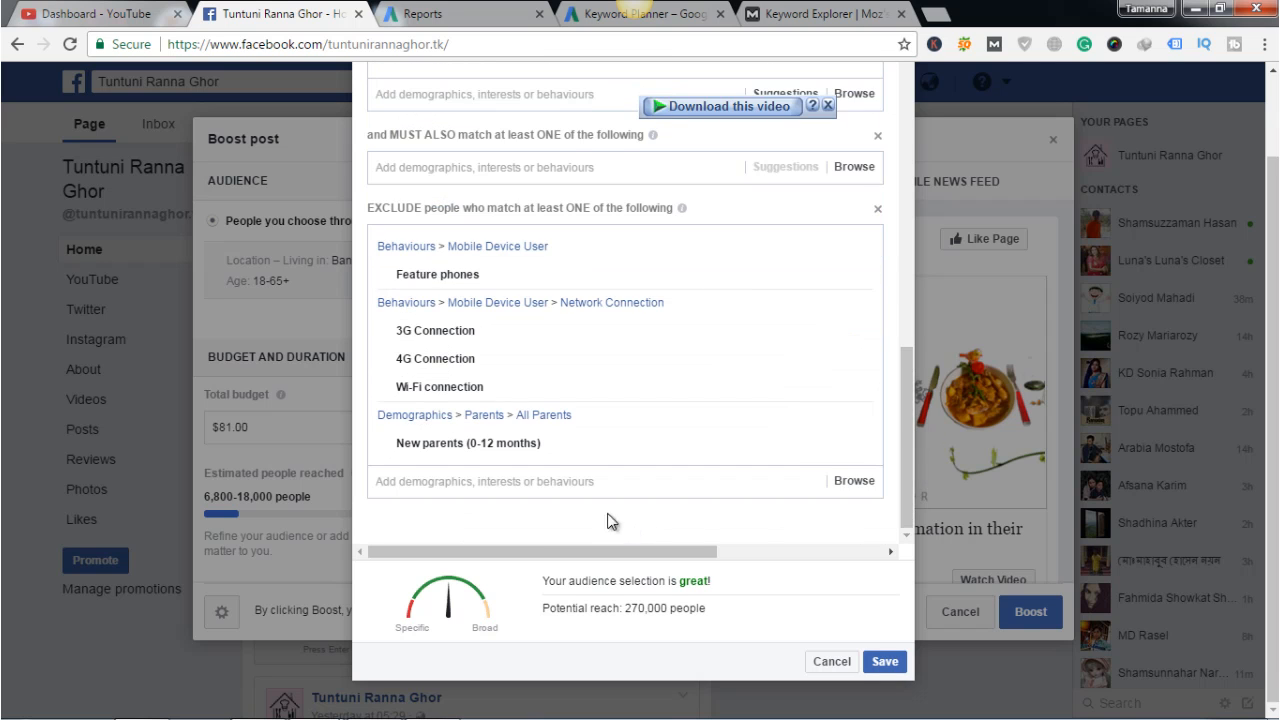
{"action": "left_click", "coordinate": [587, 481]}
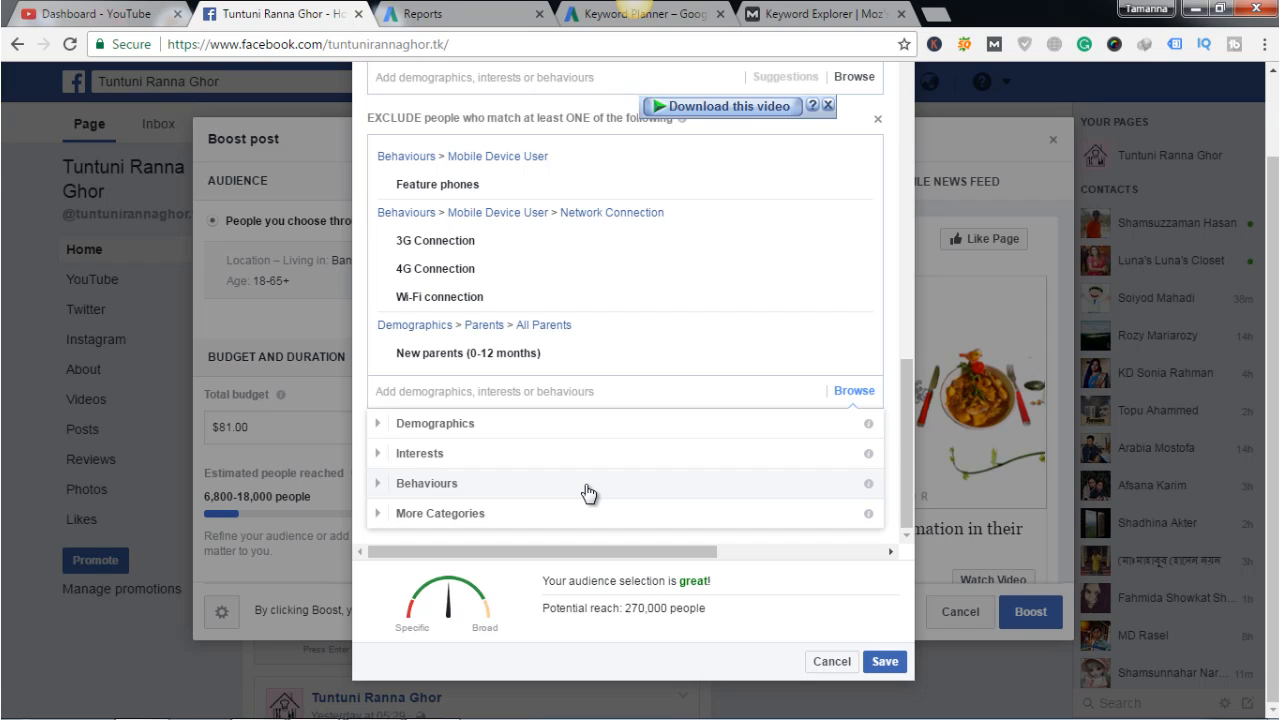
{"action": "left_click", "coordinate": [513, 462]}
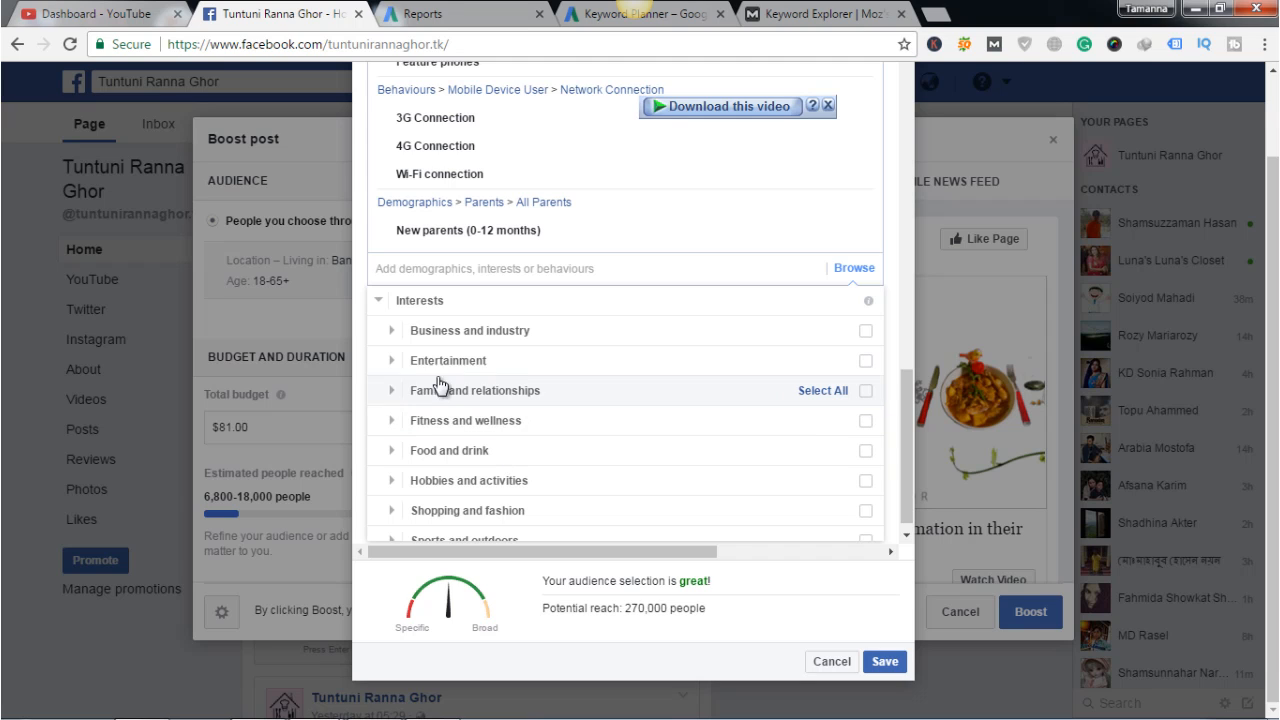
{"action": "left_click", "coordinate": [469, 363]}
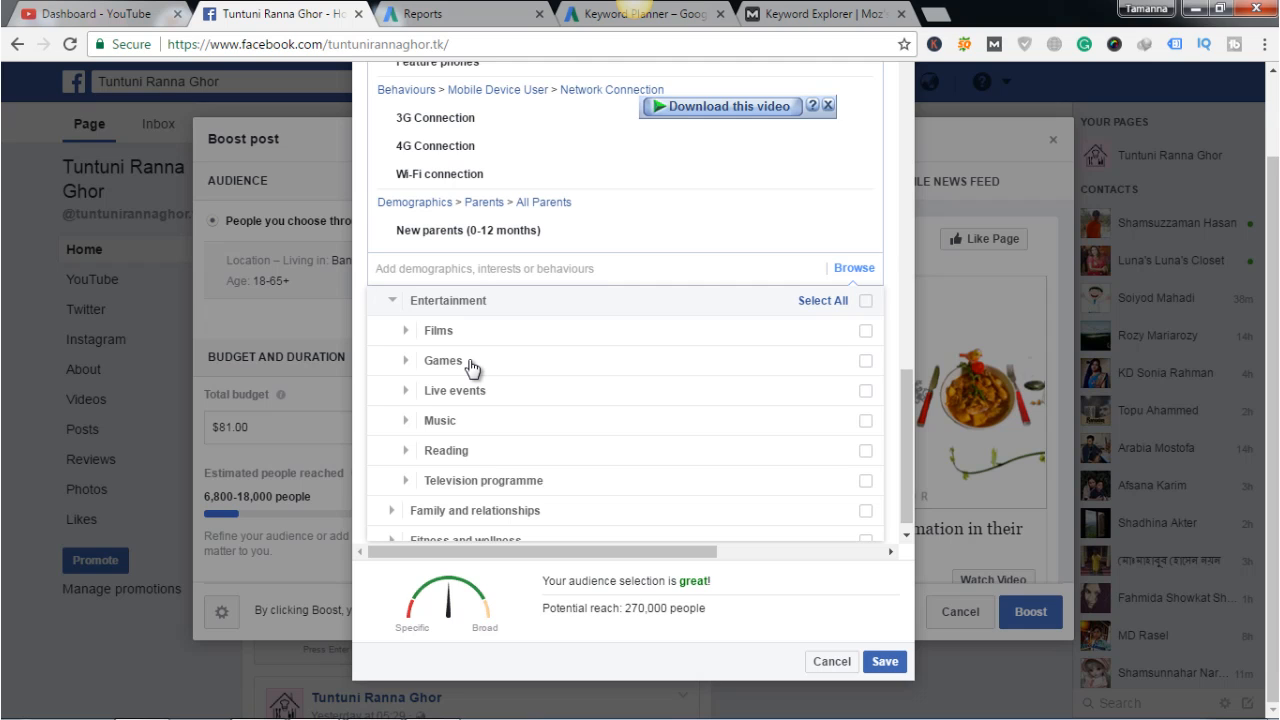
{"action": "left_click", "coordinate": [392, 300]}
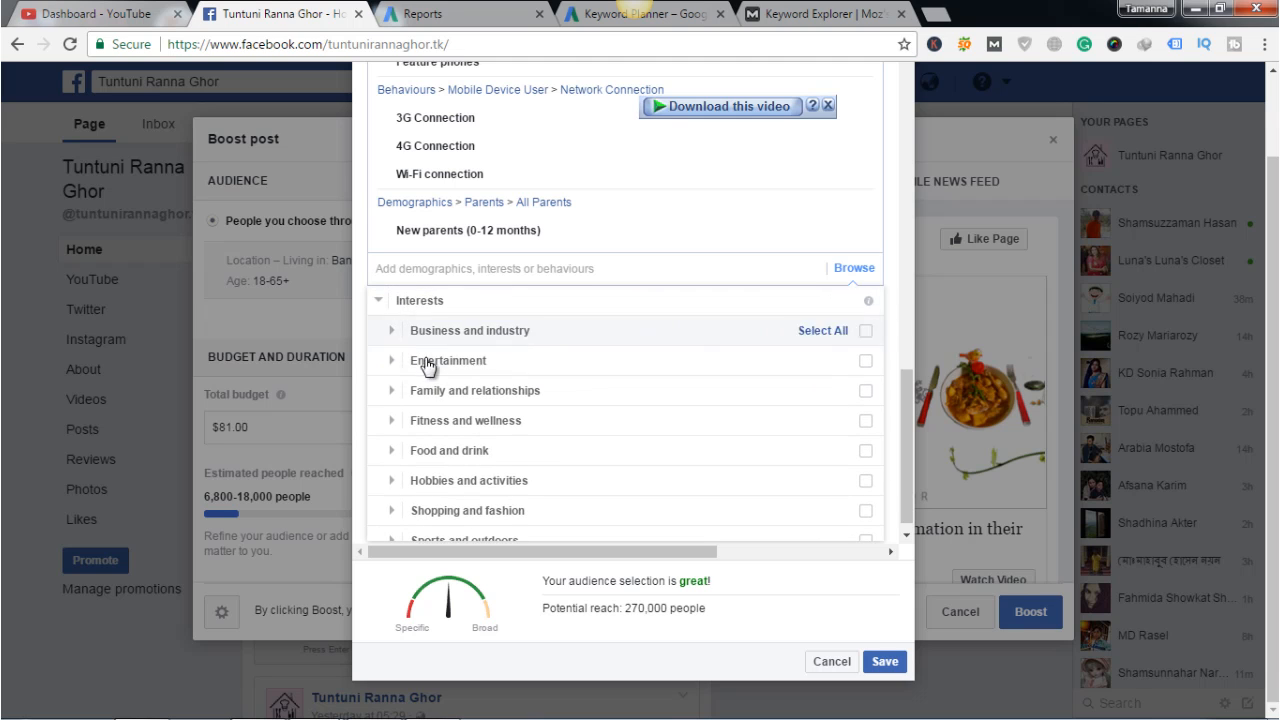
{"action": "left_click", "coordinate": [476, 454]}
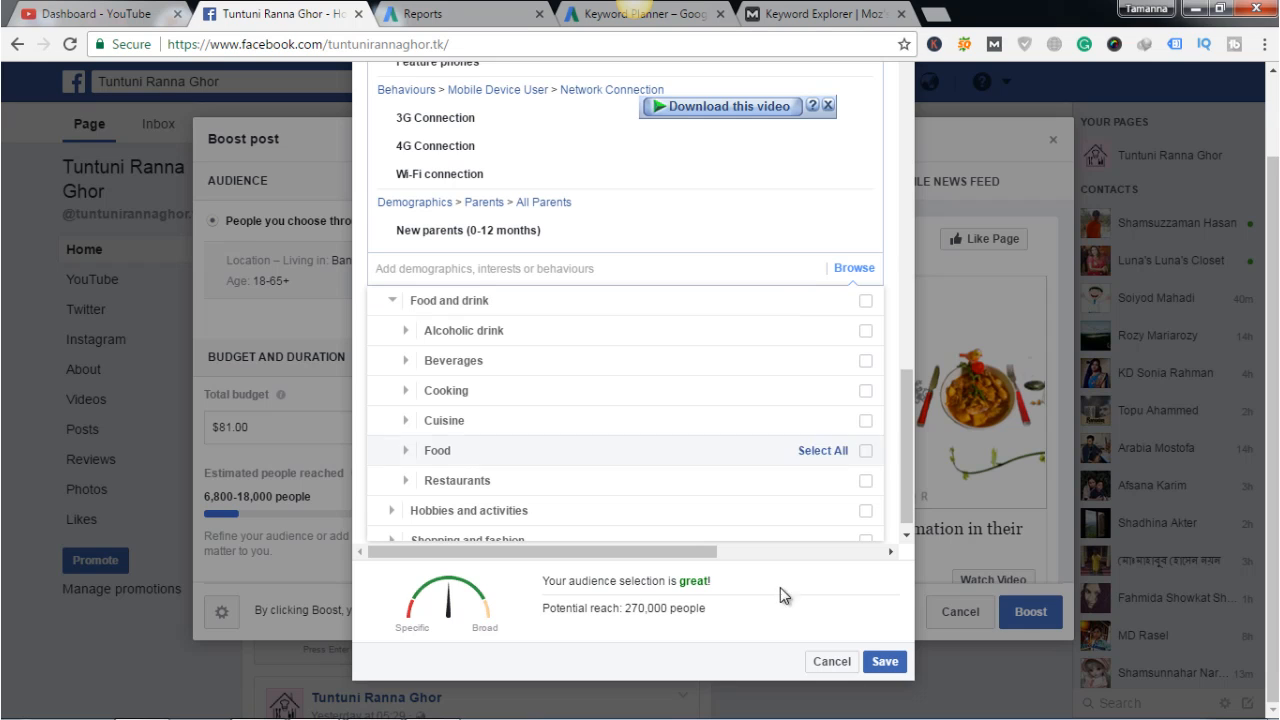
- Save the custom audience and set the boost's payment currency to Bangladeshi Taka
{"action": "left_click", "coordinate": [885, 662]}
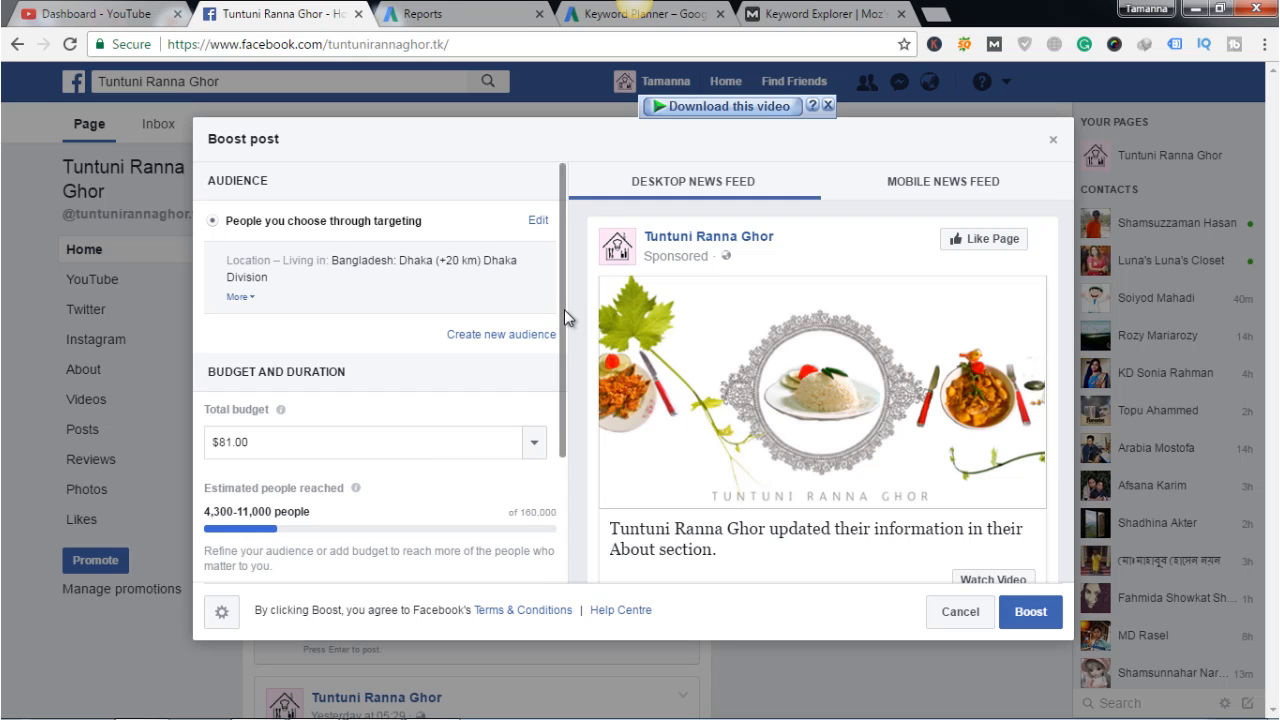
{"action": "left_click_drag", "start_coordinate": [564, 317], "coordinate": [566, 400]}
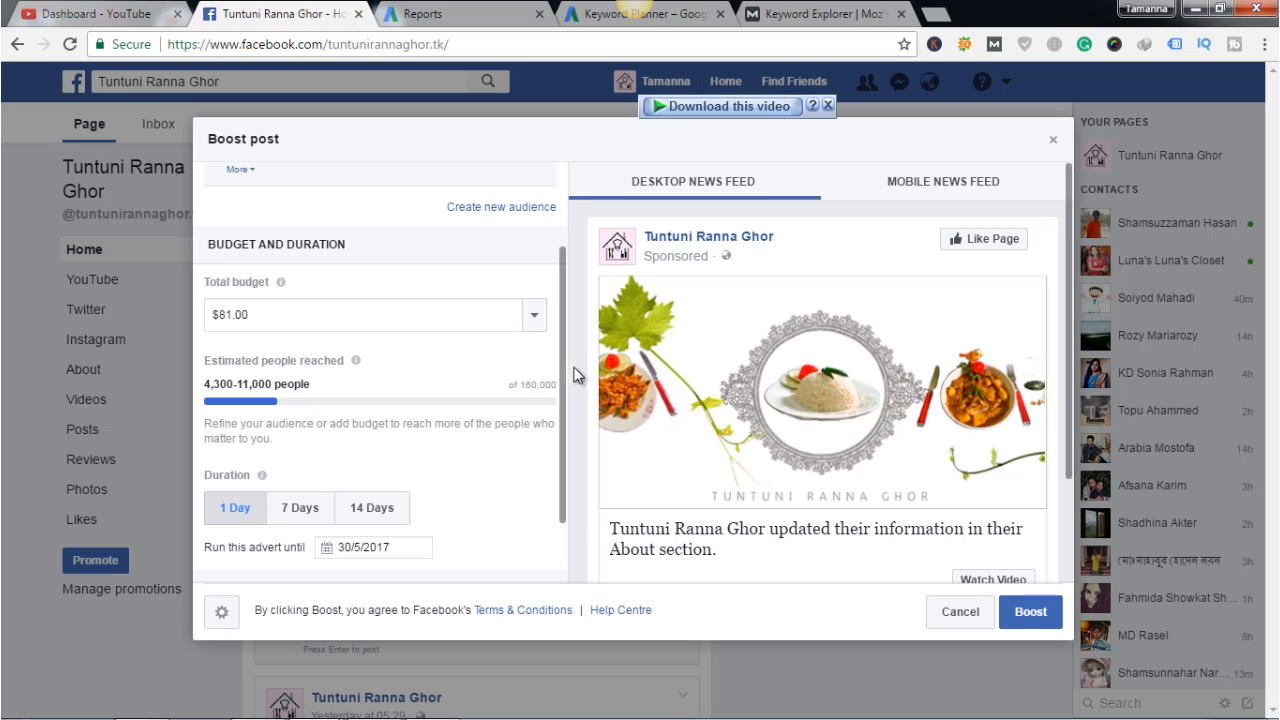
{"action": "left_click_drag", "start_coordinate": [561, 367], "coordinate": [561, 485]}
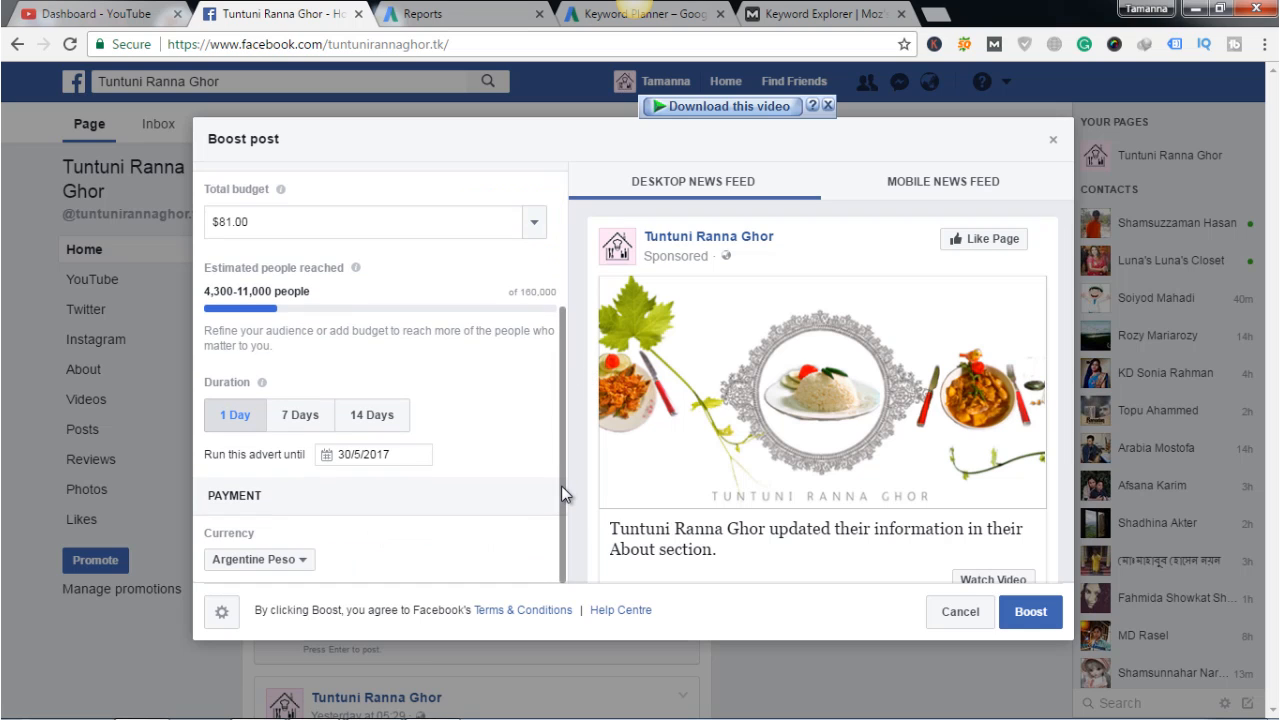
{"action": "left_click", "coordinate": [293, 562]}
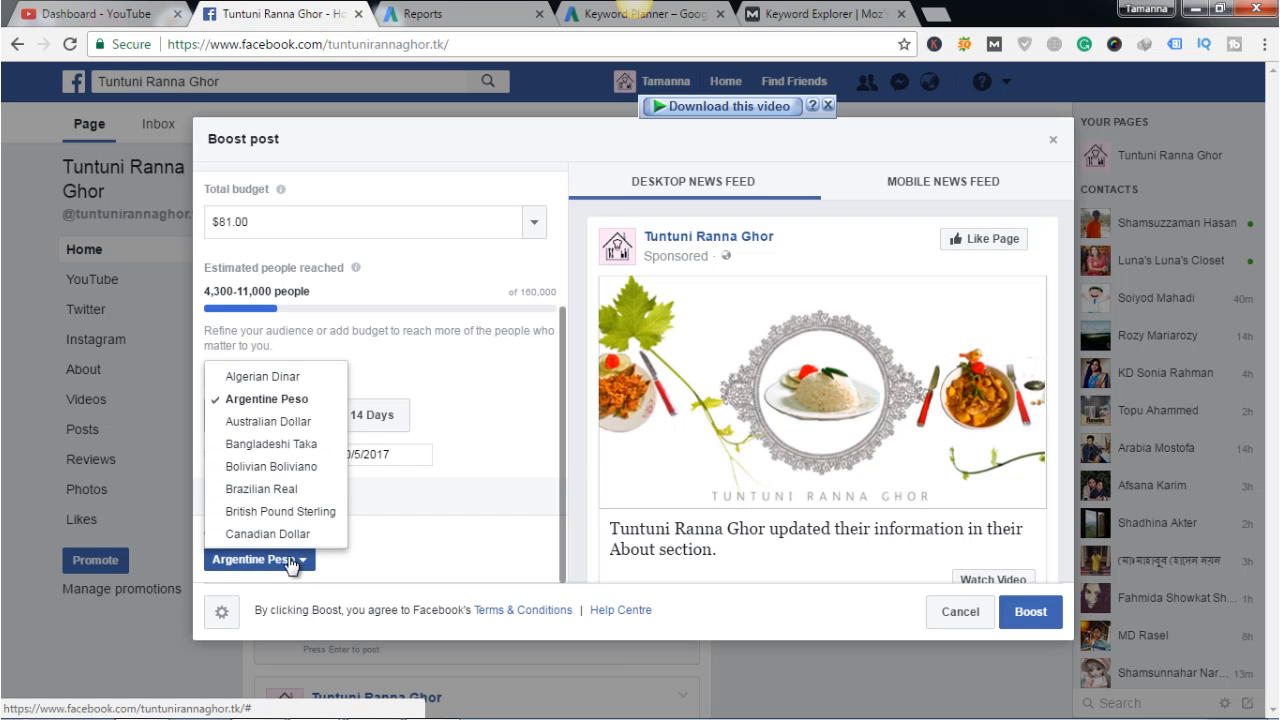
{"action": "left_click", "coordinate": [316, 446]}
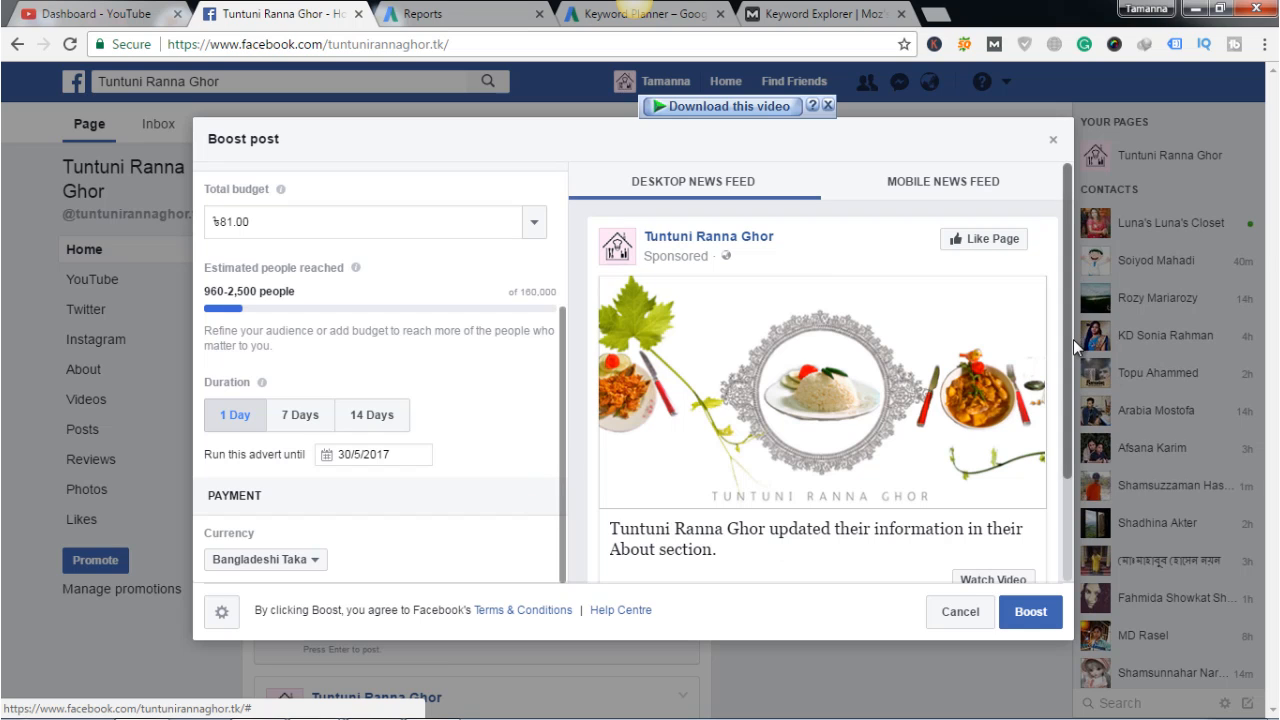
- Preview the post in the mobile news feed and examine the boost's duration and end-date options
{"action": "left_click", "coordinate": [962, 180]}
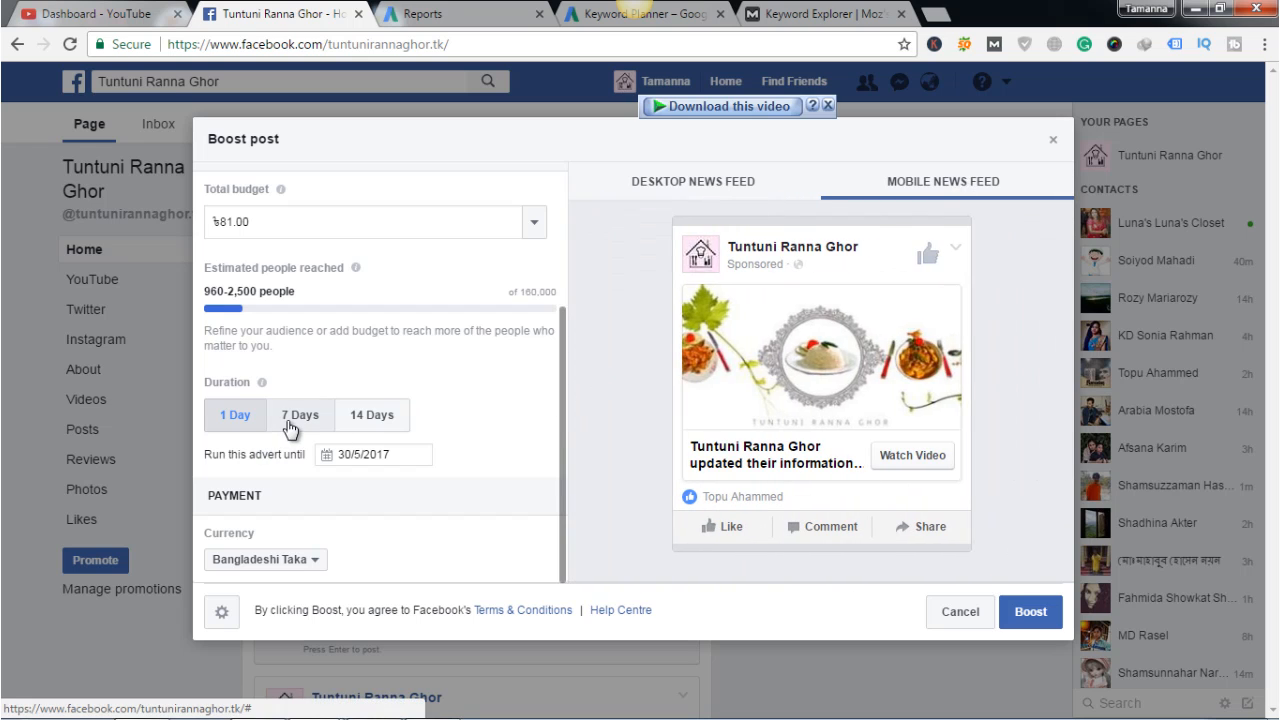
{"action": "left_click", "coordinate": [328, 457]}
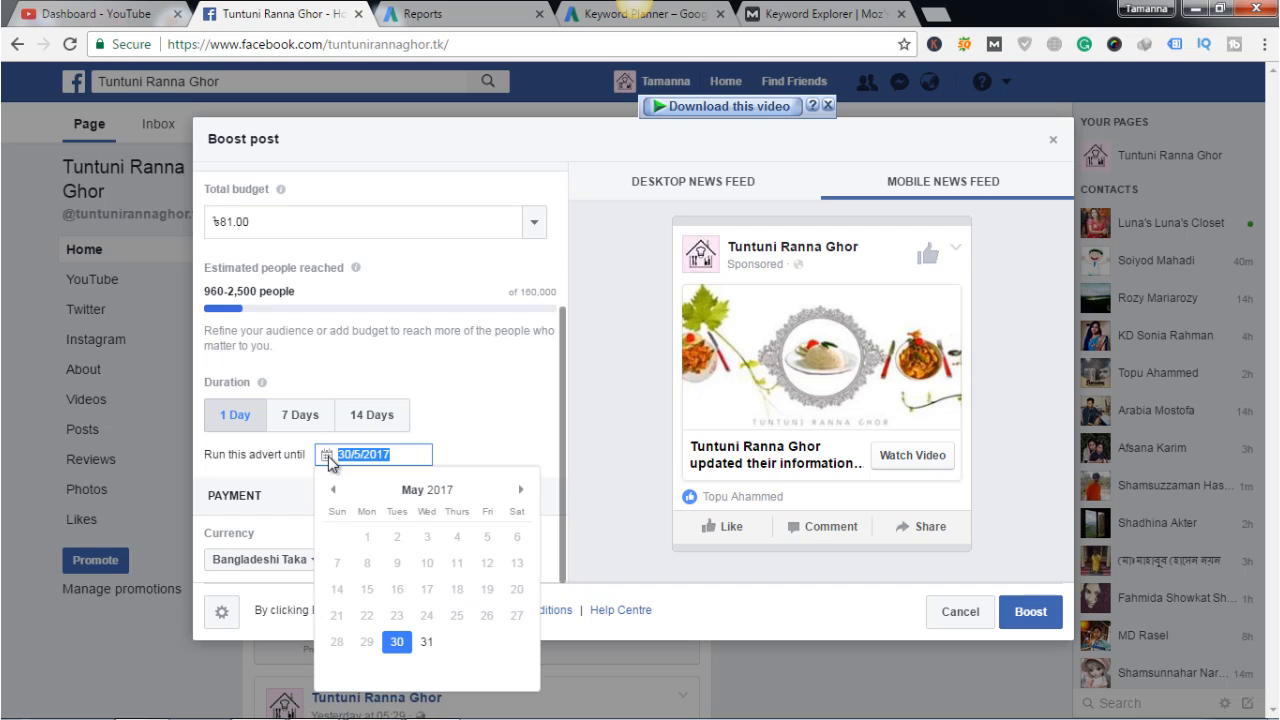
{"action": "left_click", "coordinate": [524, 419]}
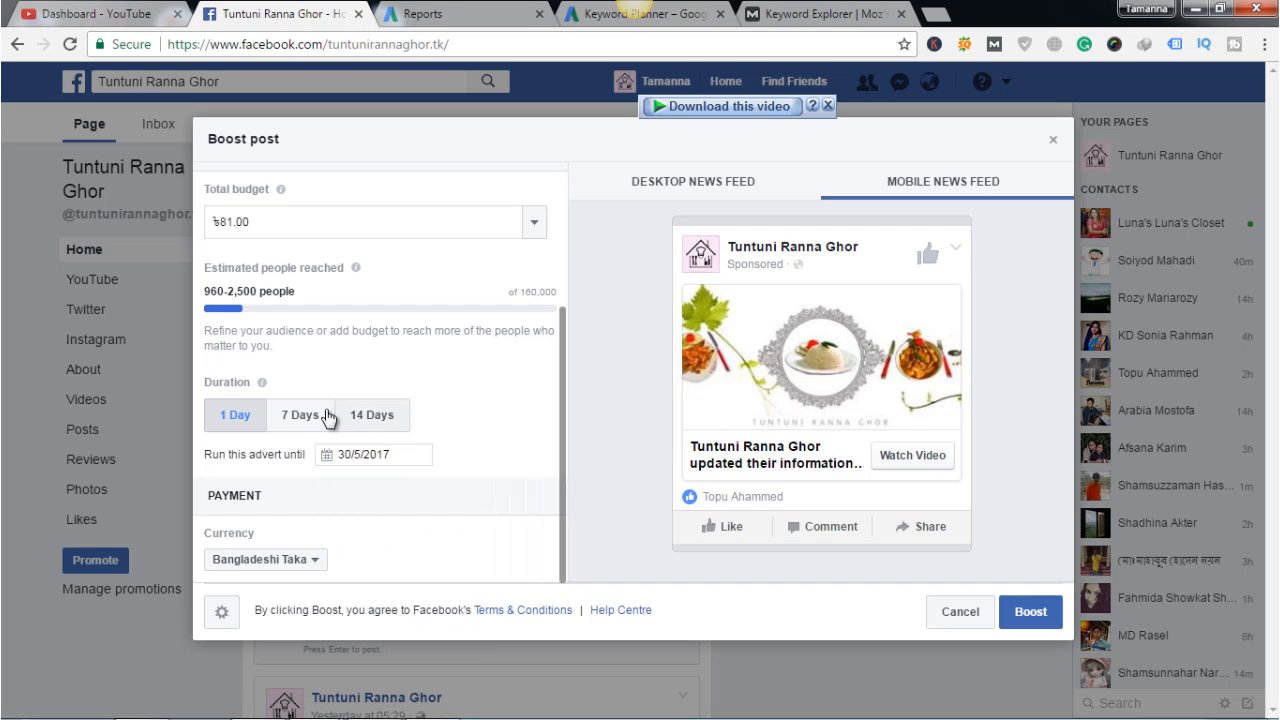
{"action": "mouse_move", "coordinate": [265, 386]}
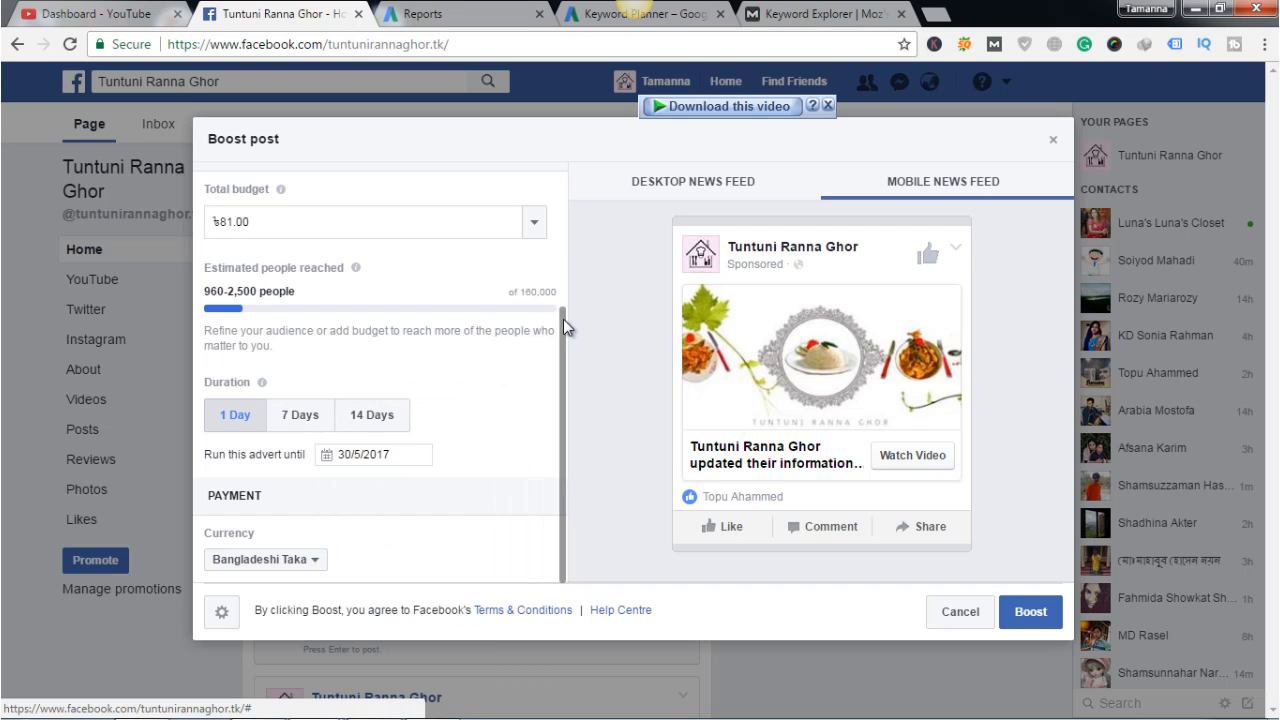
{"action": "left_click_drag", "start_coordinate": [564, 329], "coordinate": [558, 221]}
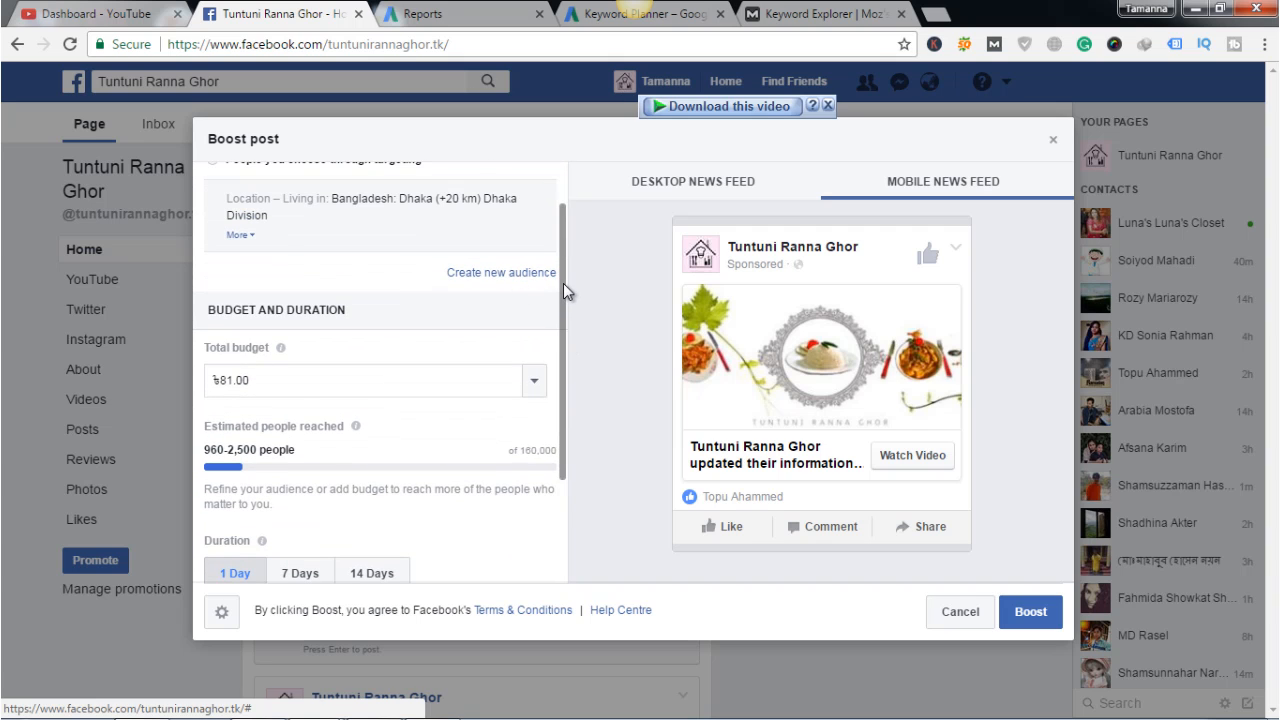
{"action": "left_click_drag", "start_coordinate": [563, 285], "coordinate": [562, 364]}
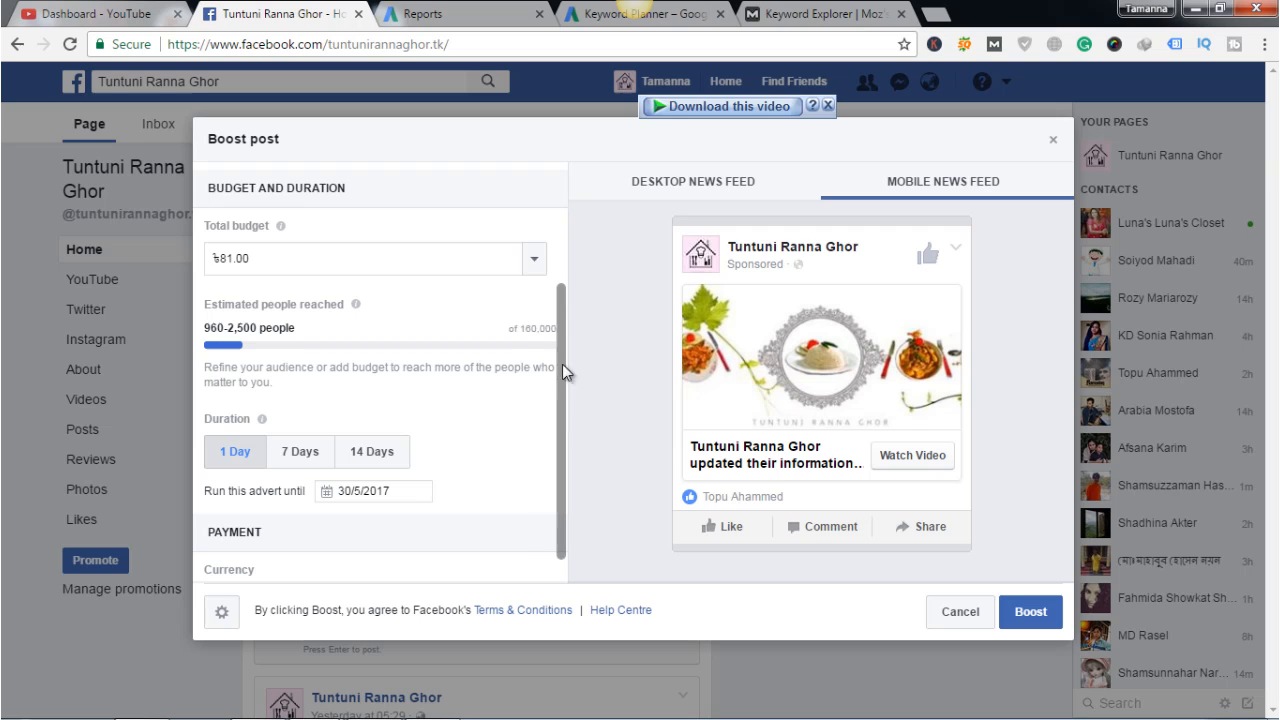
- Look through the total budget choices and pick the Choose your Own option without entering an amount
{"action": "left_click", "coordinate": [535, 262]}
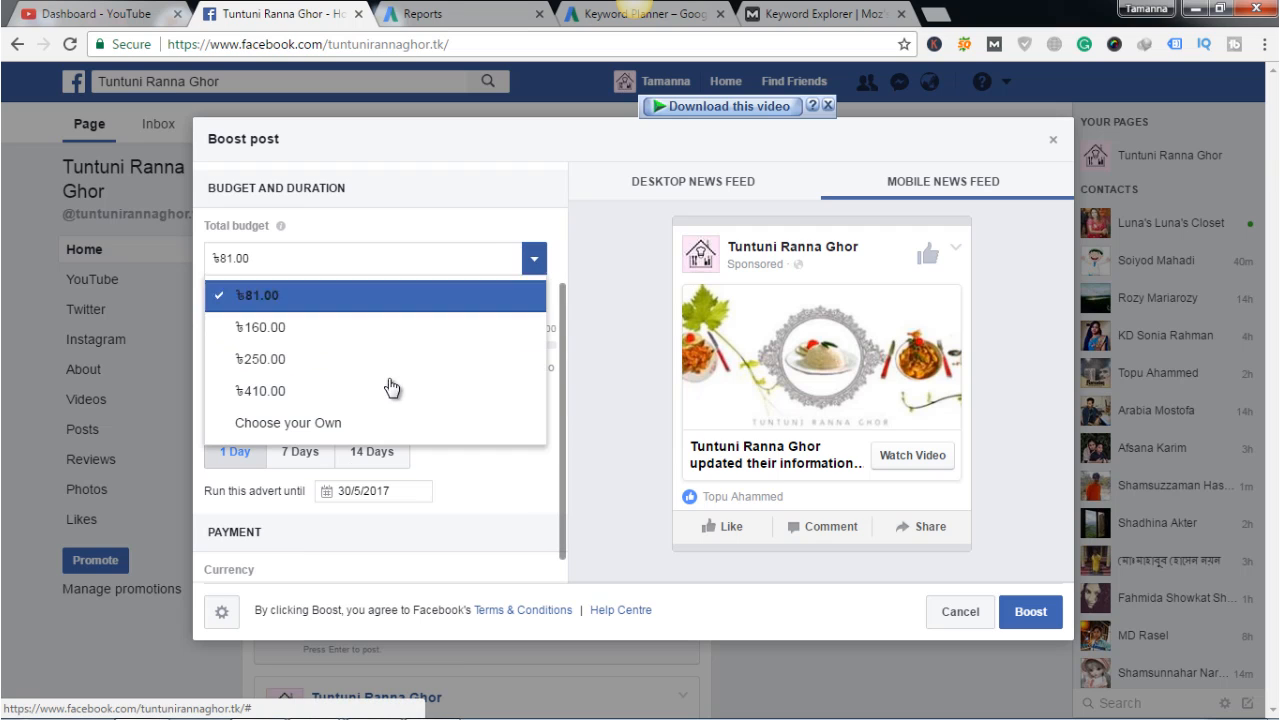
{"action": "left_click", "coordinate": [358, 422]}
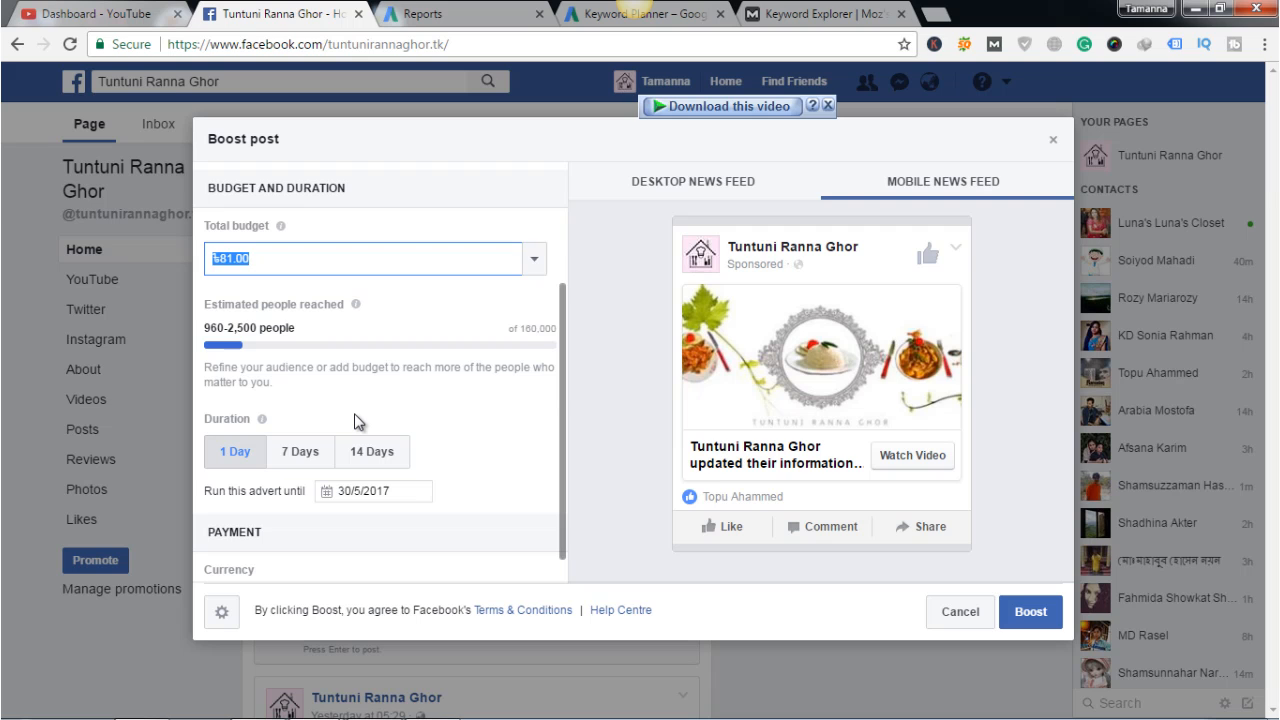
{"action": "left_click", "coordinate": [3, 438]}
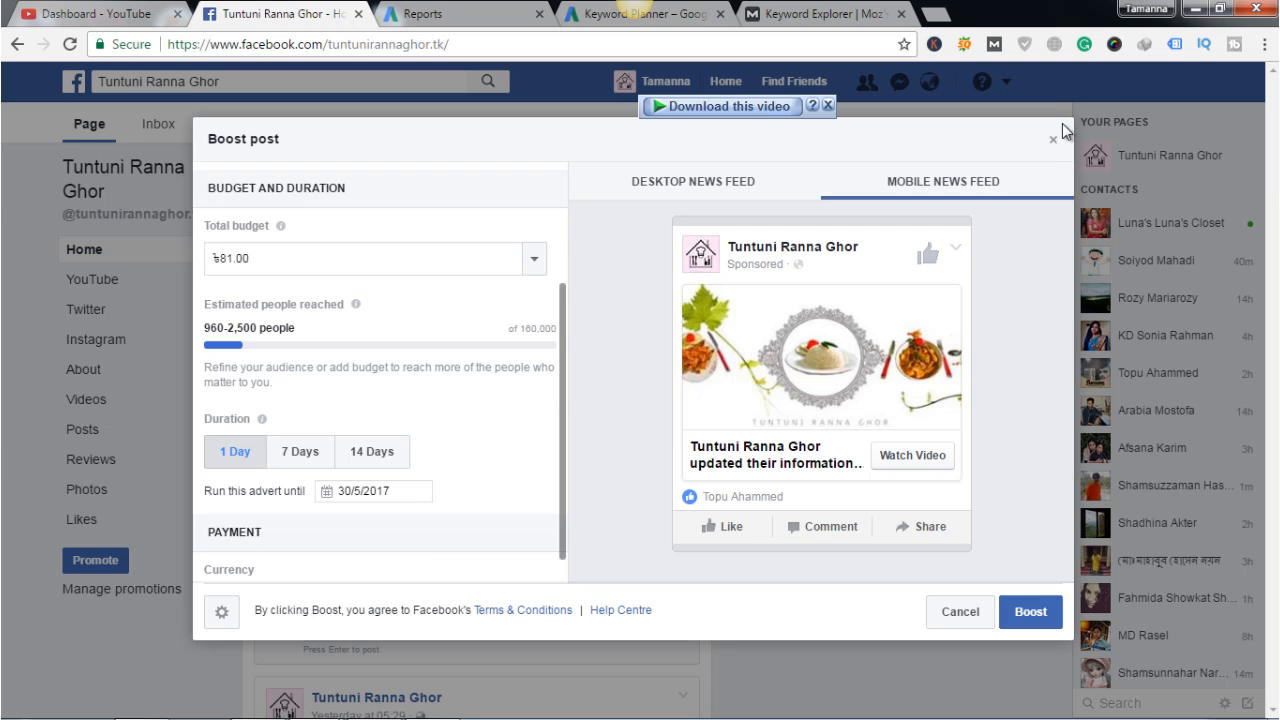
- Switch to the "facebook trics" document in Word and read the note on finding people who work at a company
{"action": "left_click", "coordinate": [3, 330]}
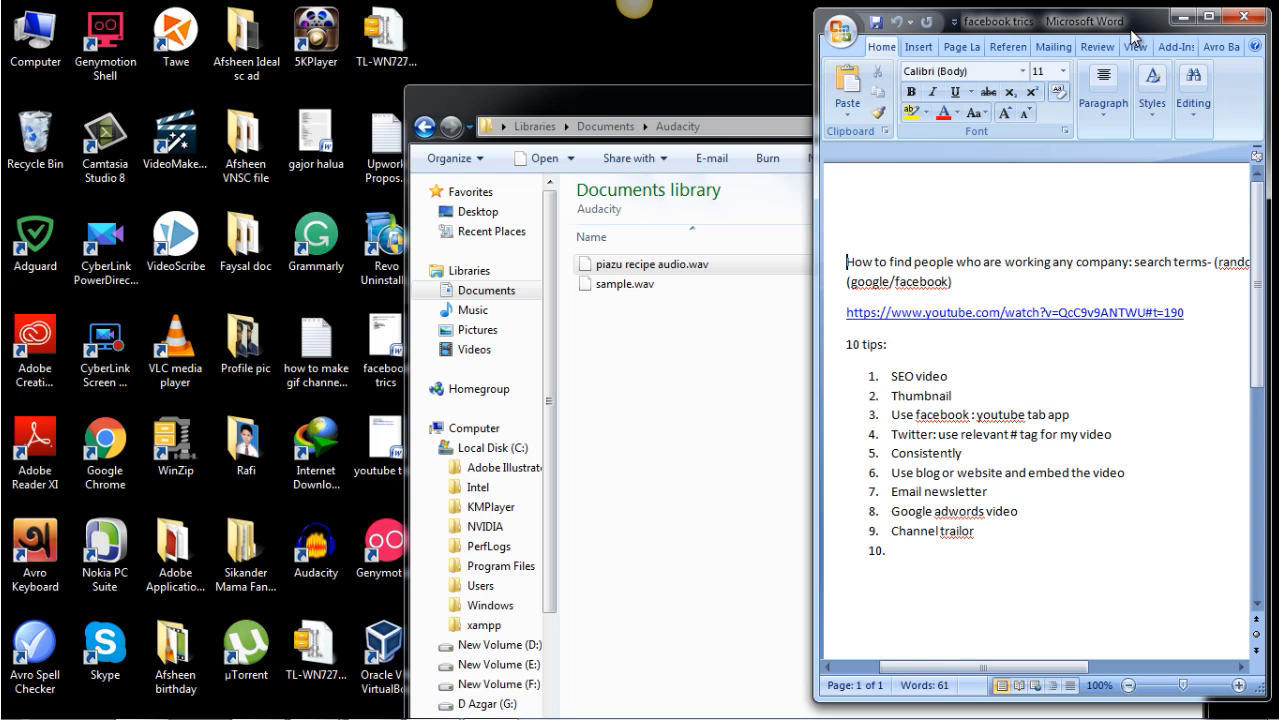
{"action": "left_click_drag", "start_coordinate": [1133, 37], "coordinate": [953, 45]}
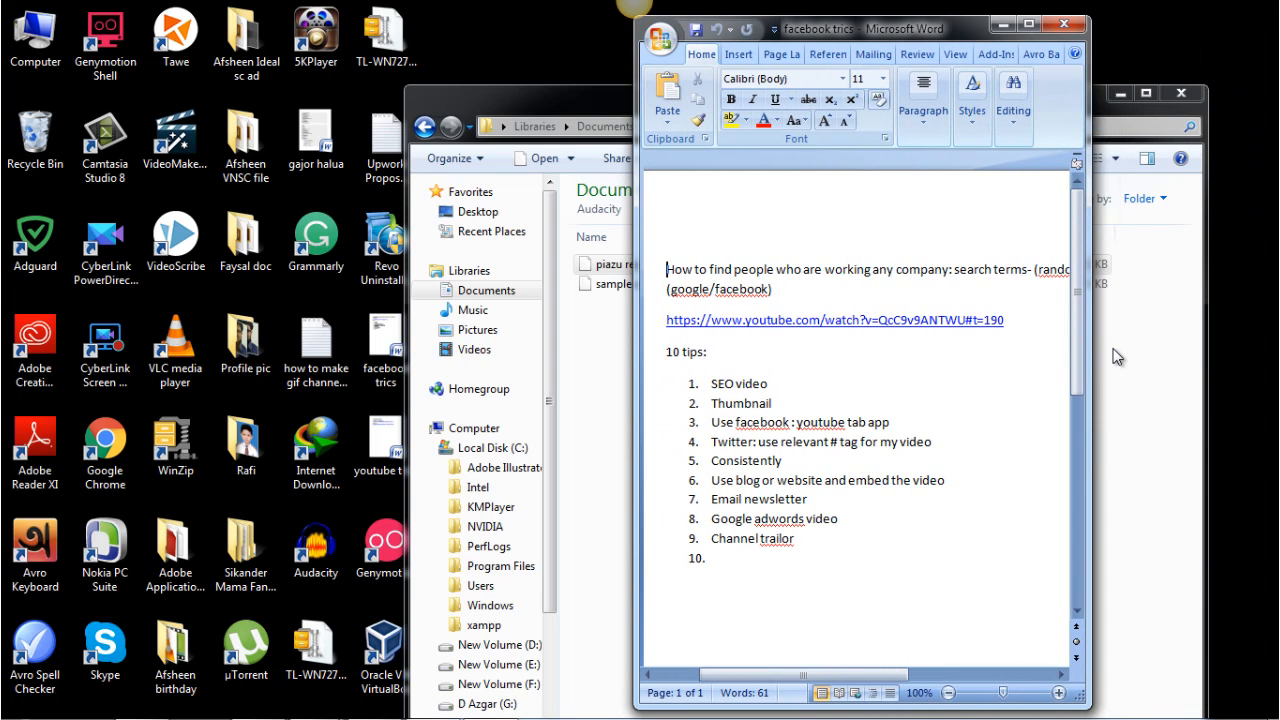
{"action": "left_click_drag", "start_coordinate": [812, 676], "coordinate": [733, 680]}
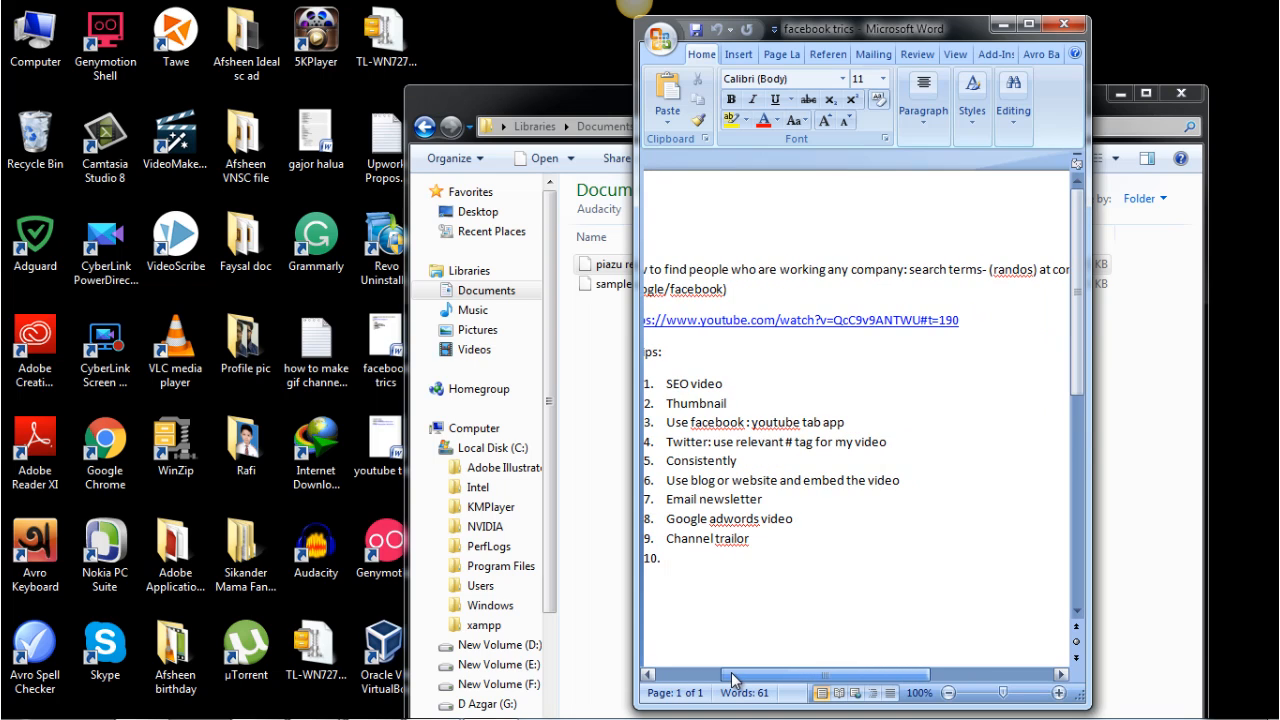
{"action": "left_click", "coordinate": [388, 368]}
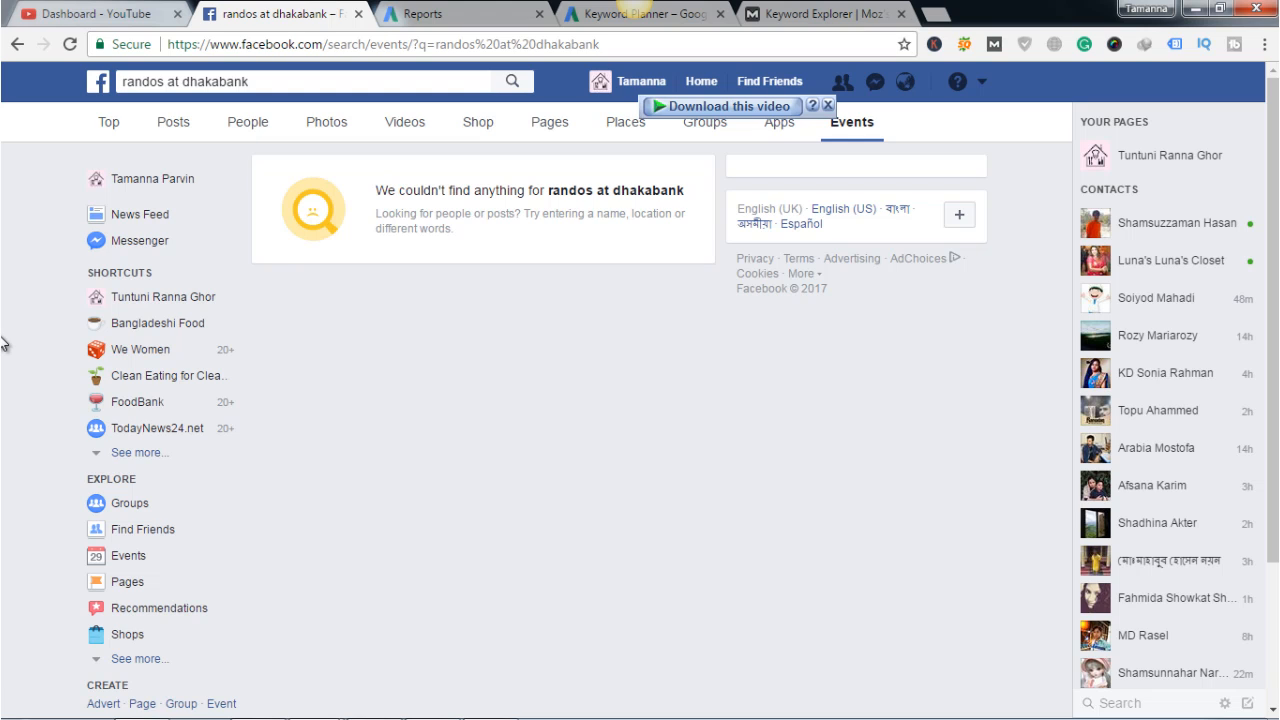
- Switch to the Moz Keyword Explorer SERP analysis page and dismiss the Windows colour scheme prompt
{"action": "left_click", "coordinate": [841, 9]}
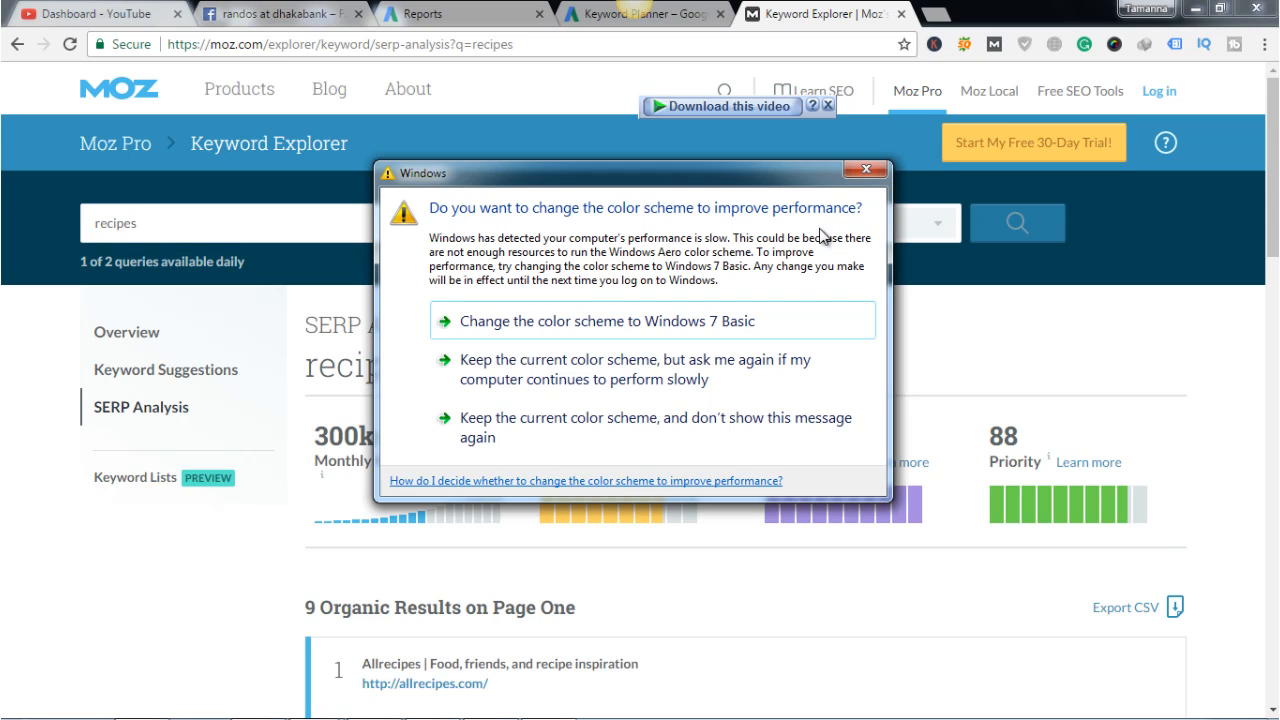
{"action": "left_click", "coordinate": [866, 169]}
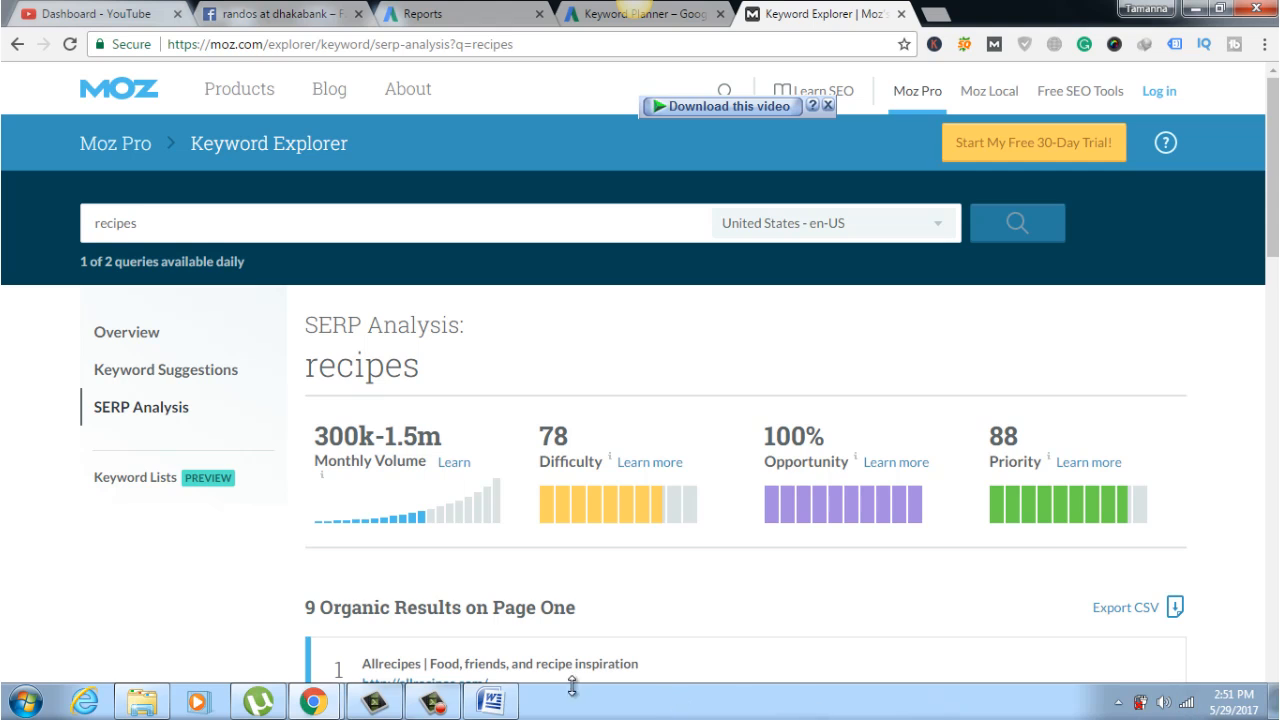
{"action": "mouse_move", "coordinate": [432, 703]}
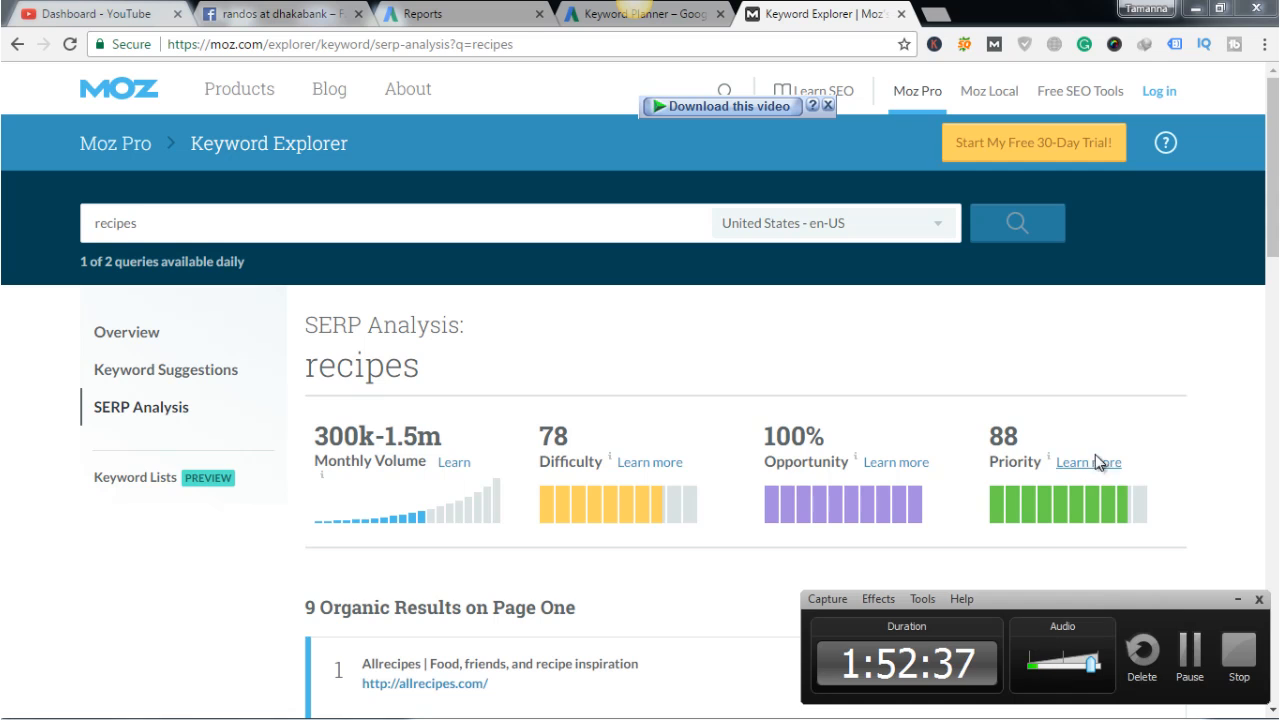
{"action": "left_click", "coordinate": [1243, 663]}
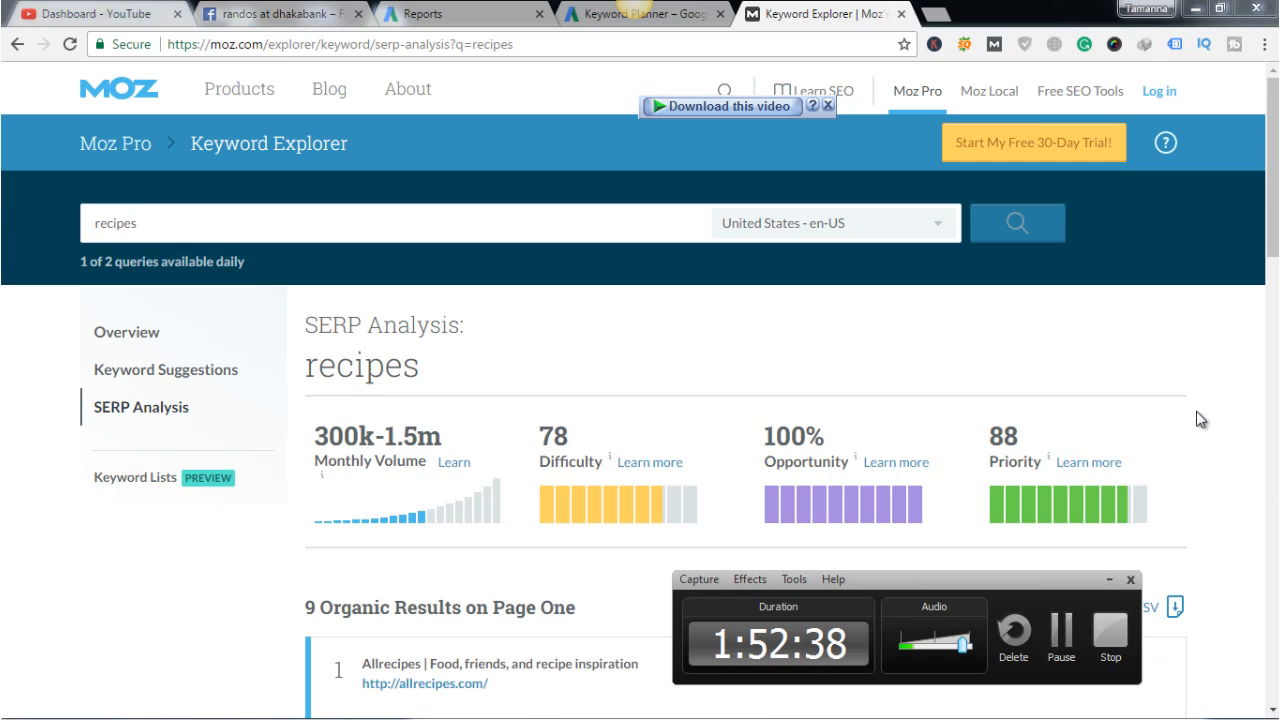